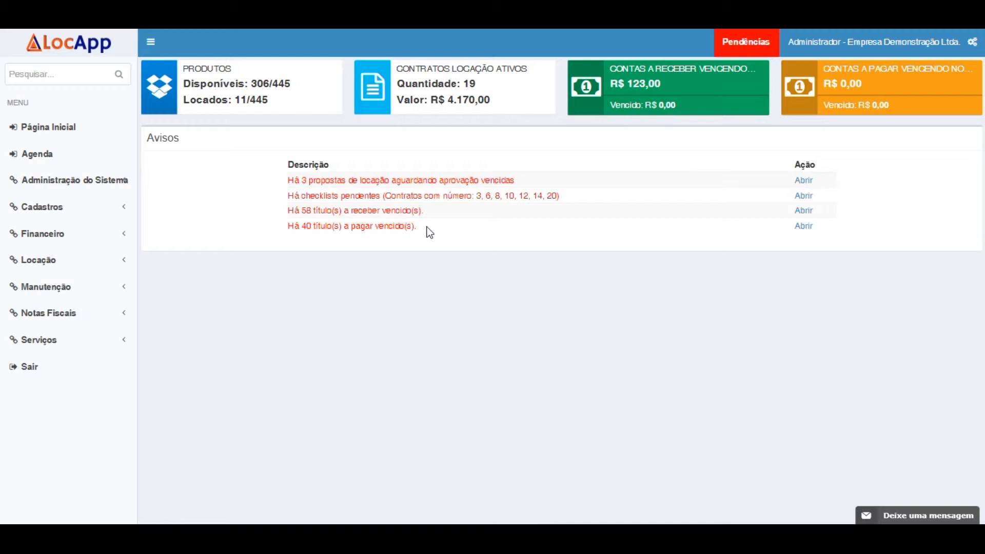
Step: Open the "Demonstração" record from the registered people list for editing
drag(309, 181, 359, 182)
click(373, 179)
click(79, 208)
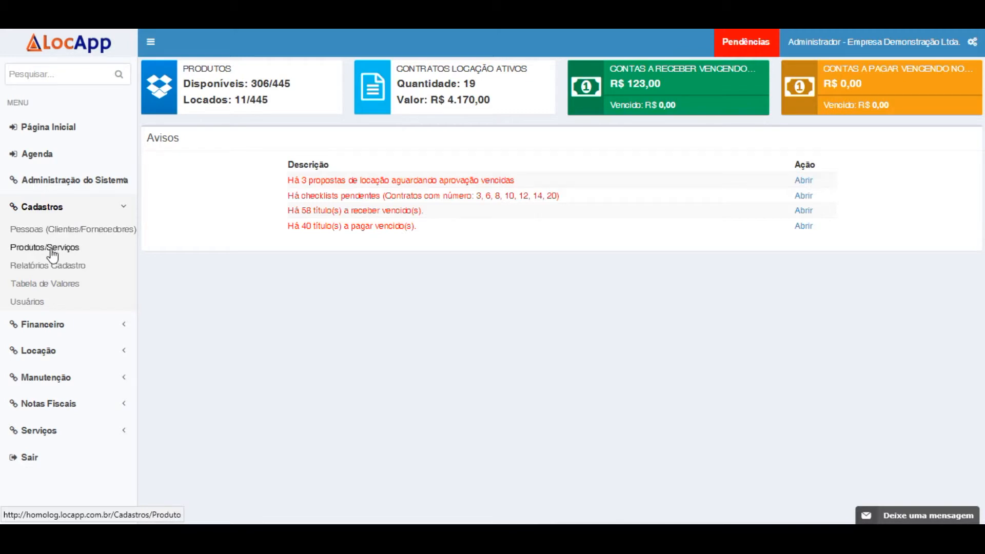
click(110, 230)
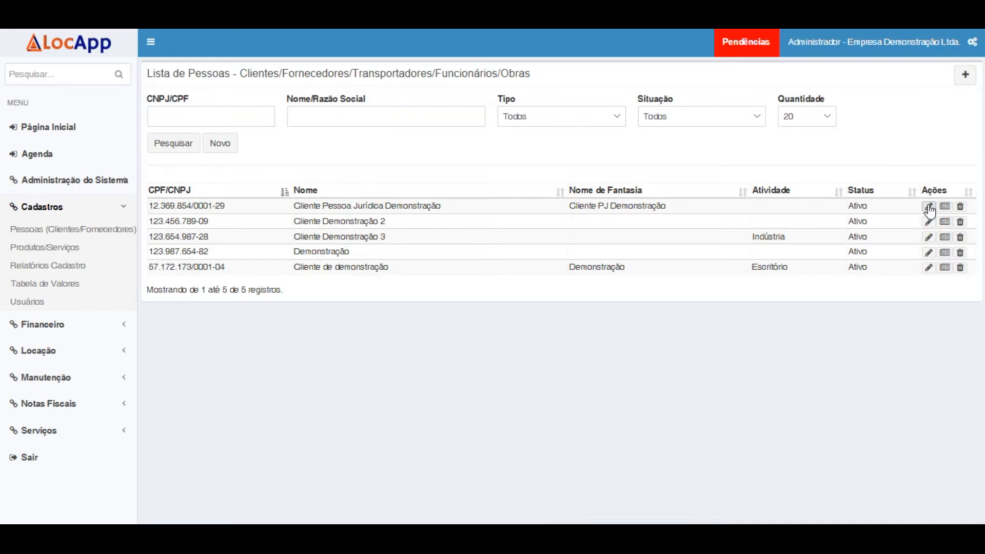
click(929, 253)
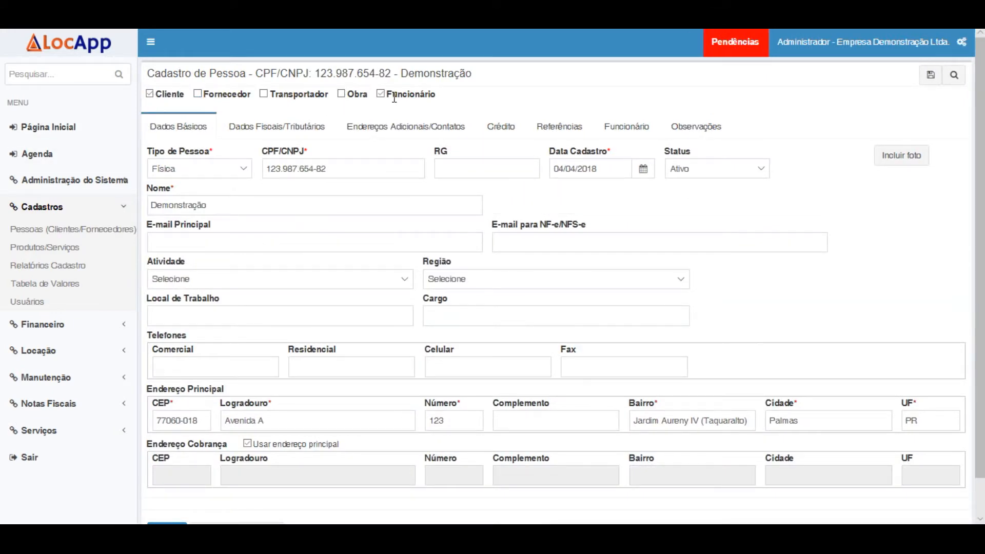
Step: Examine the role options and the available Atividade and Região choices in the person's basic data
click(198, 95)
click(266, 277)
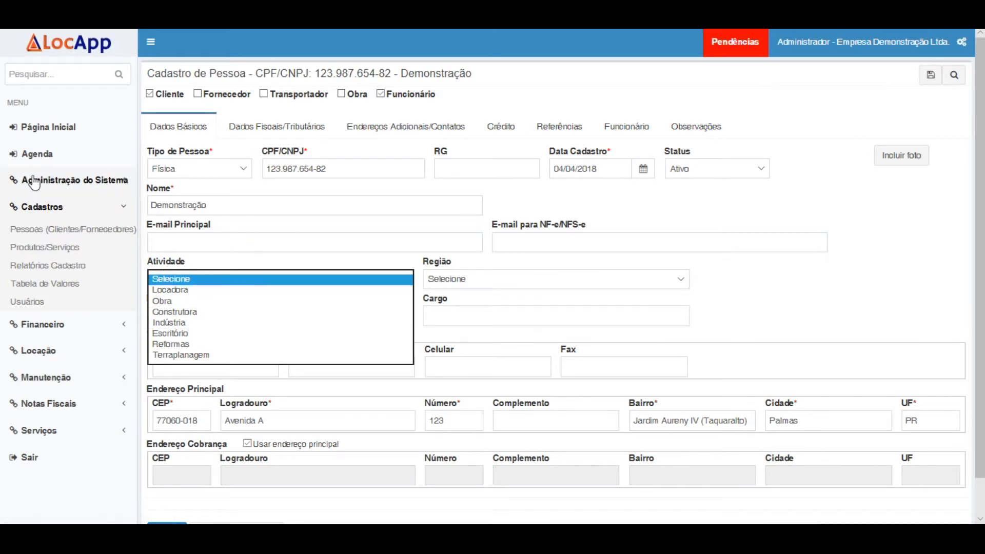
click(484, 273)
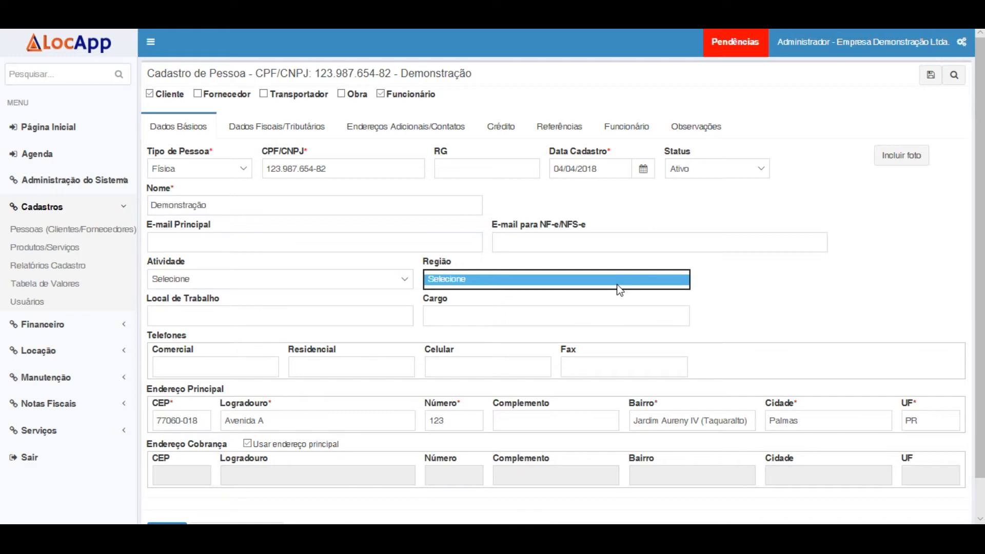
click(803, 300)
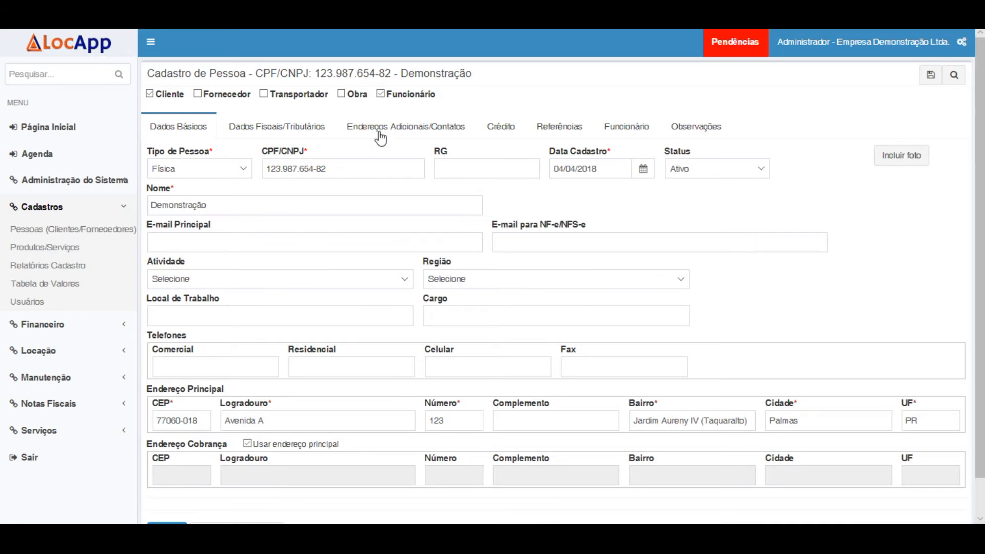
Step: Review the person's additional addresses and contacts, credit, references, employee data and notes, and return to the basic data
click(399, 126)
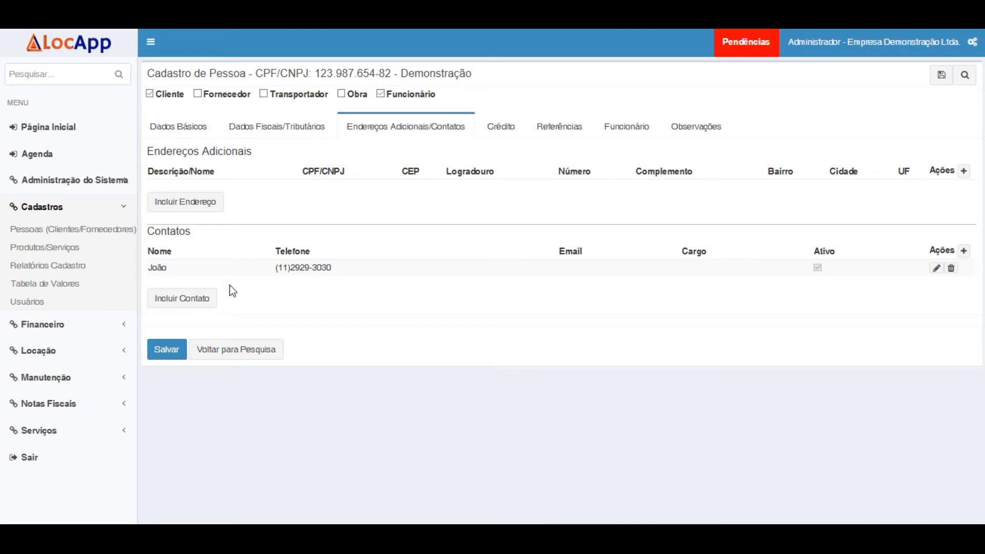
click(512, 129)
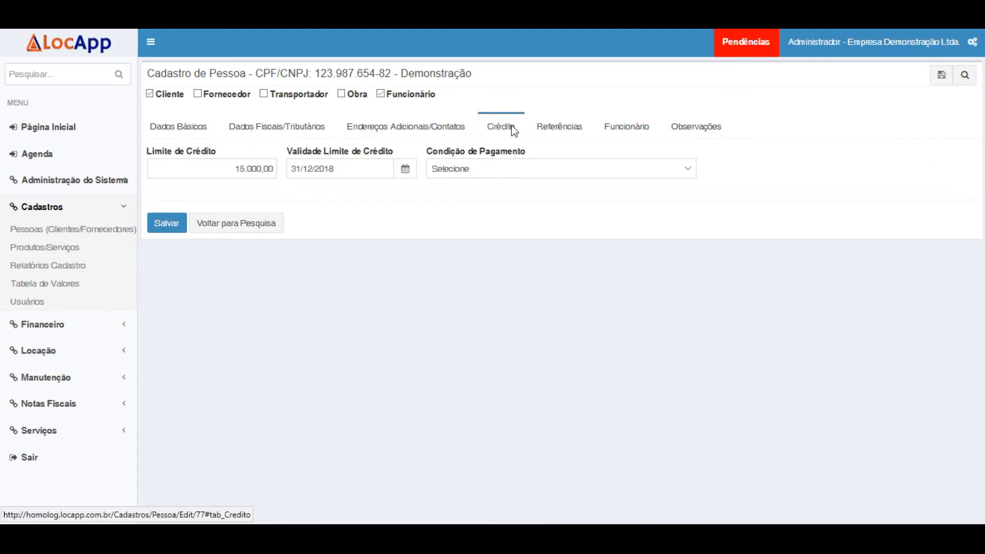
click(567, 138)
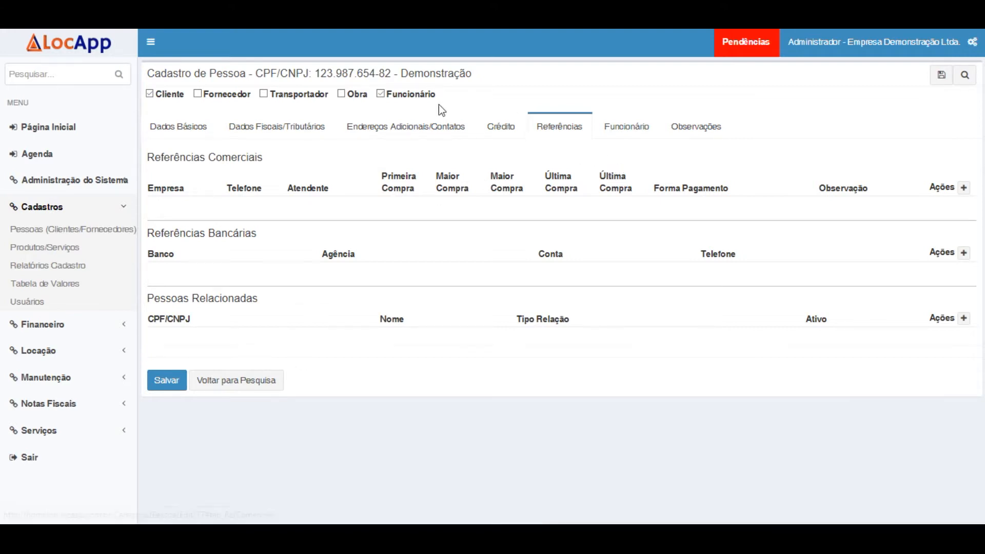
click(636, 127)
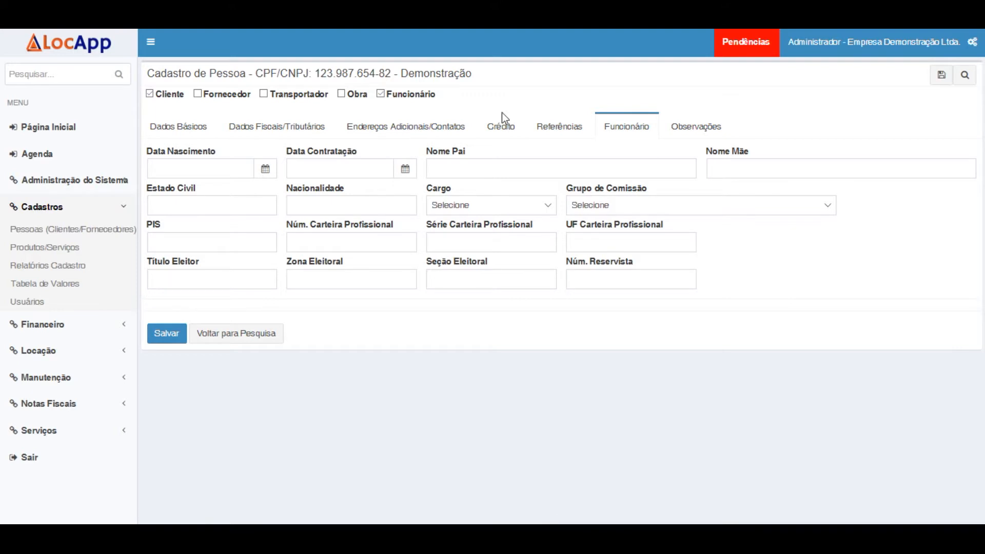
click(694, 127)
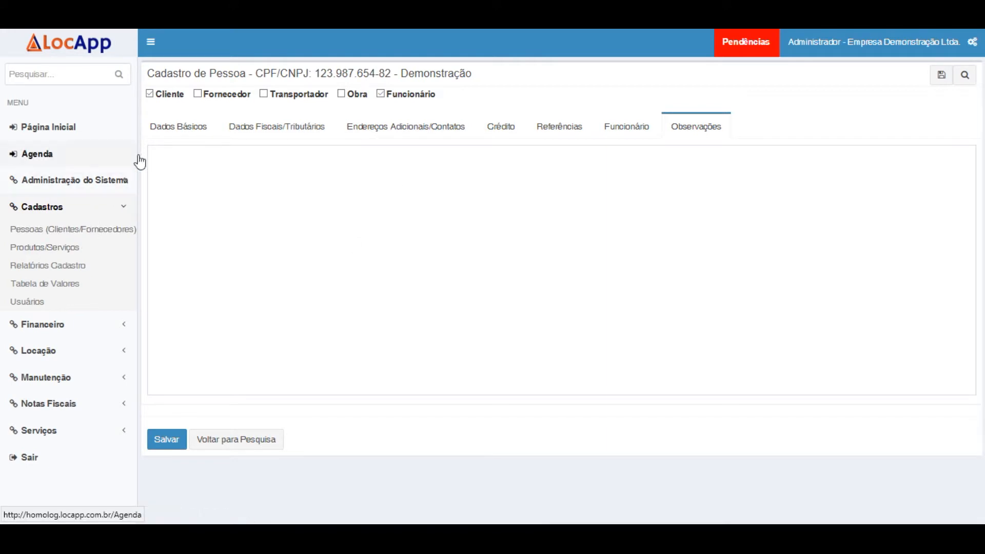
click(176, 129)
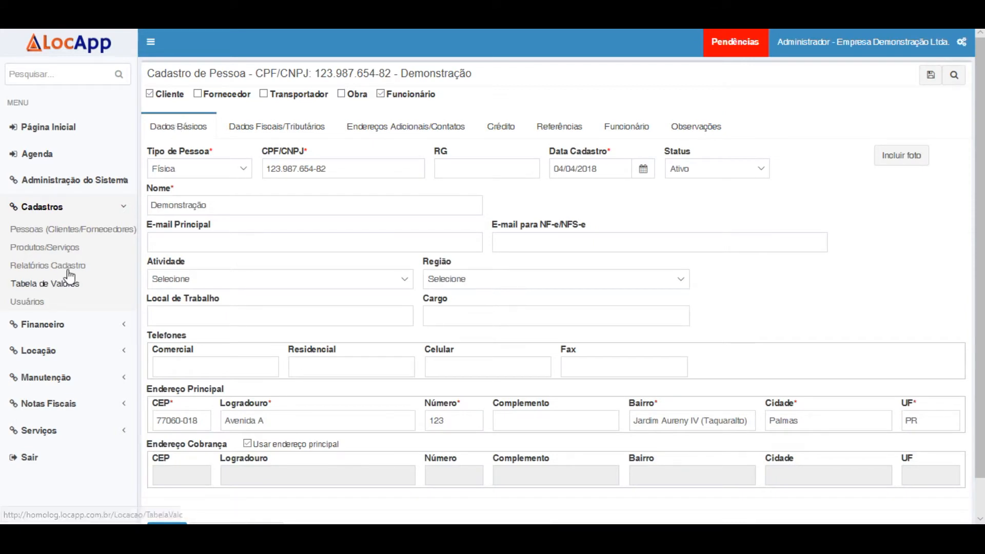
Step: List all products and services, and examine the Controle de Locação options of a new product before returning to the product search
click(57, 249)
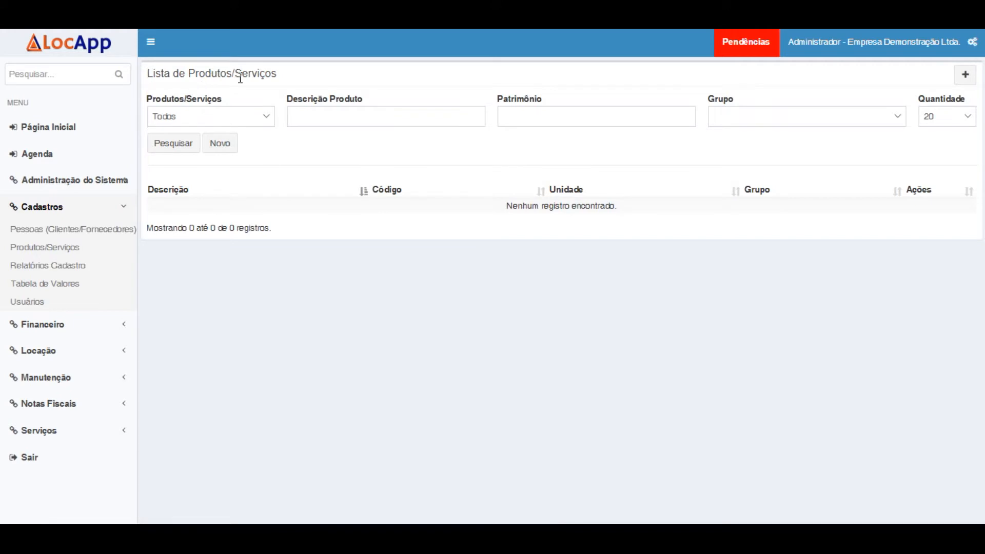
click(171, 147)
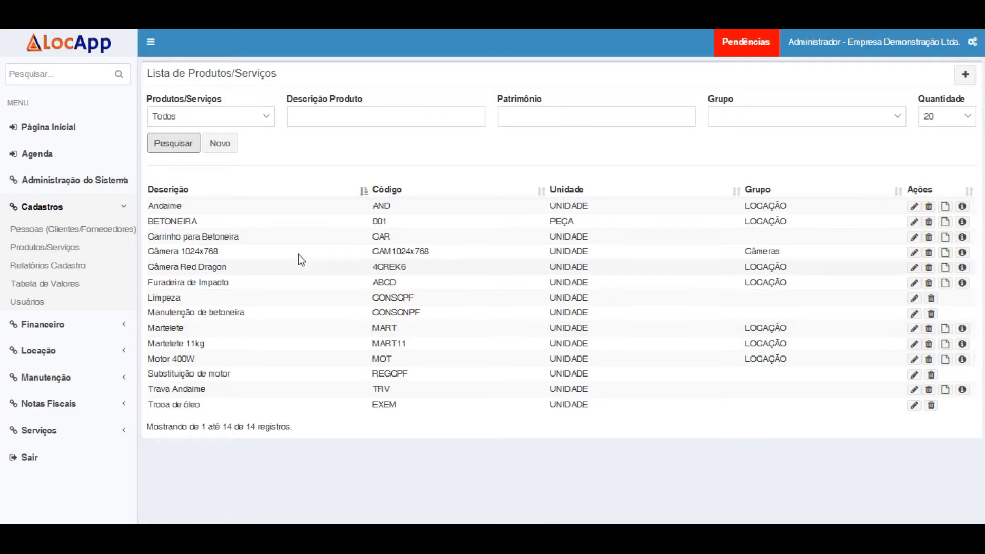
click(225, 144)
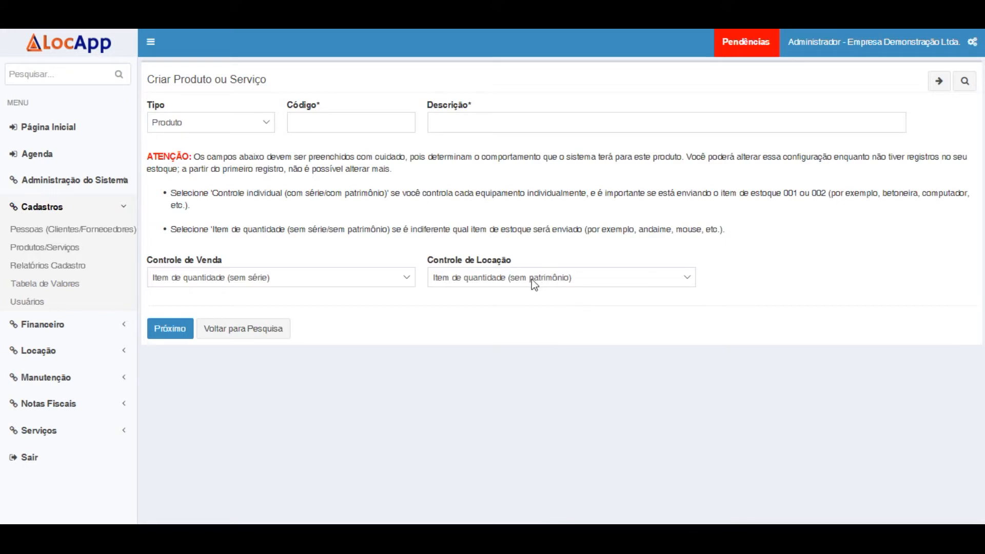
click(471, 277)
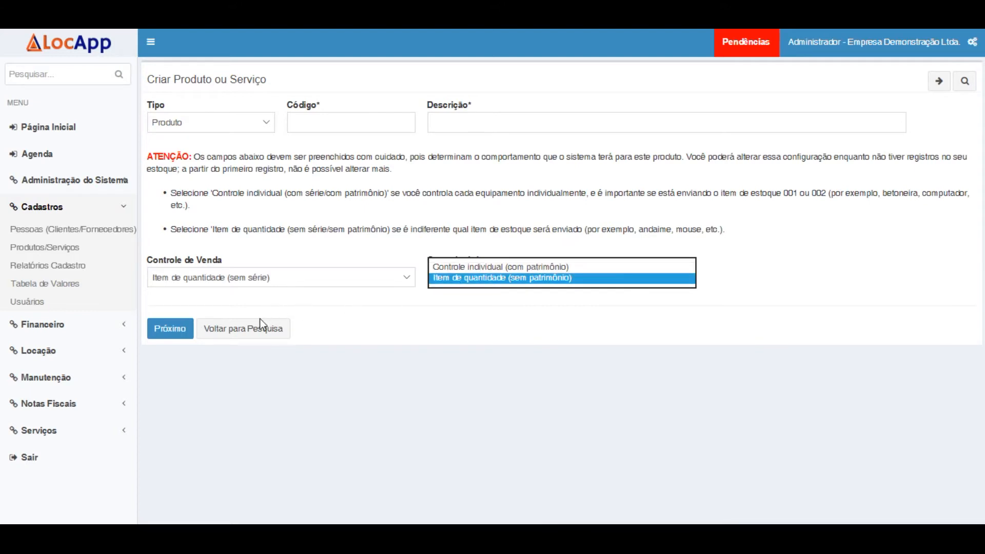
click(256, 336)
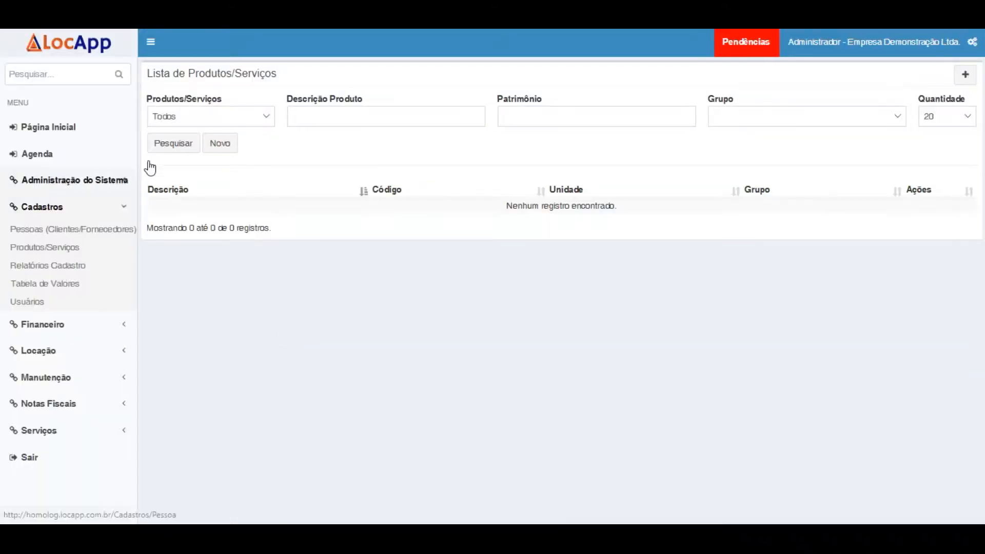
Step: List all products again and view the stock of the product Andaime
click(171, 145)
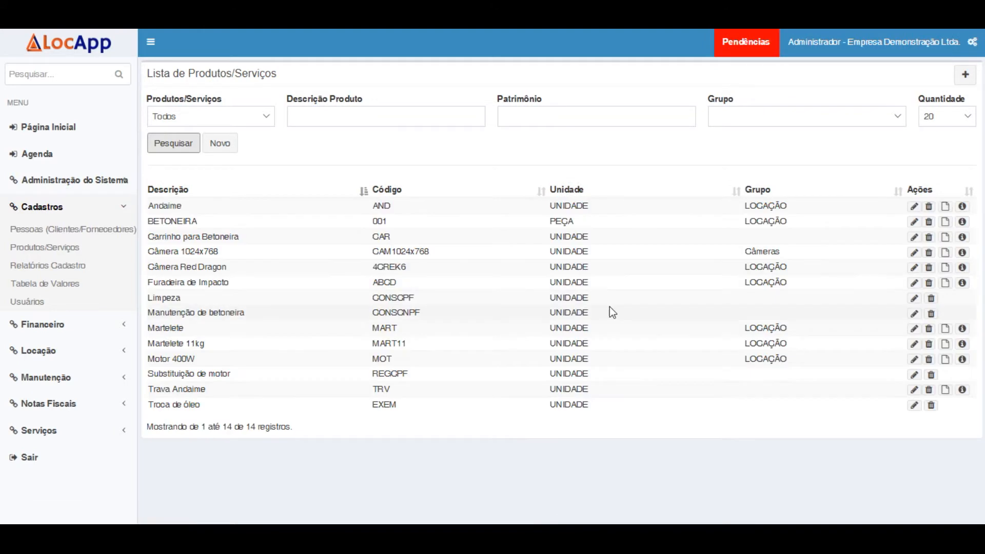
click(914, 208)
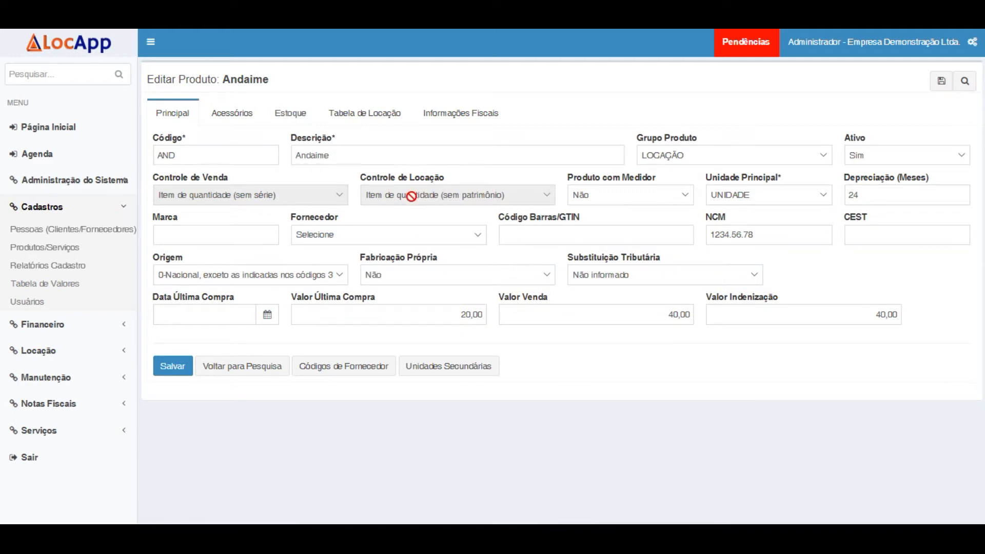
click(291, 110)
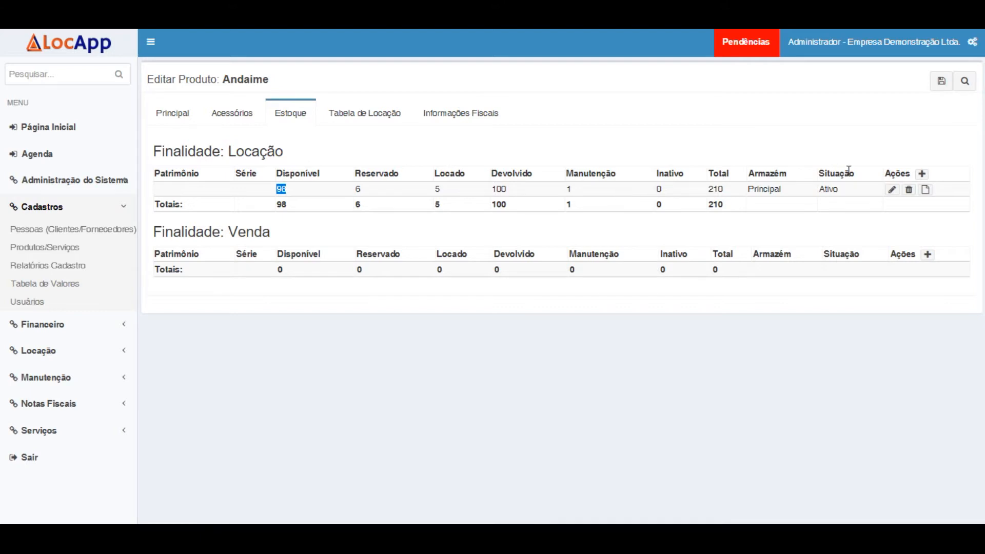
Step: View the stock of the product BETONEIRA, check the maintenance record of unit BET003, and return to the stock list
click(965, 81)
click(176, 146)
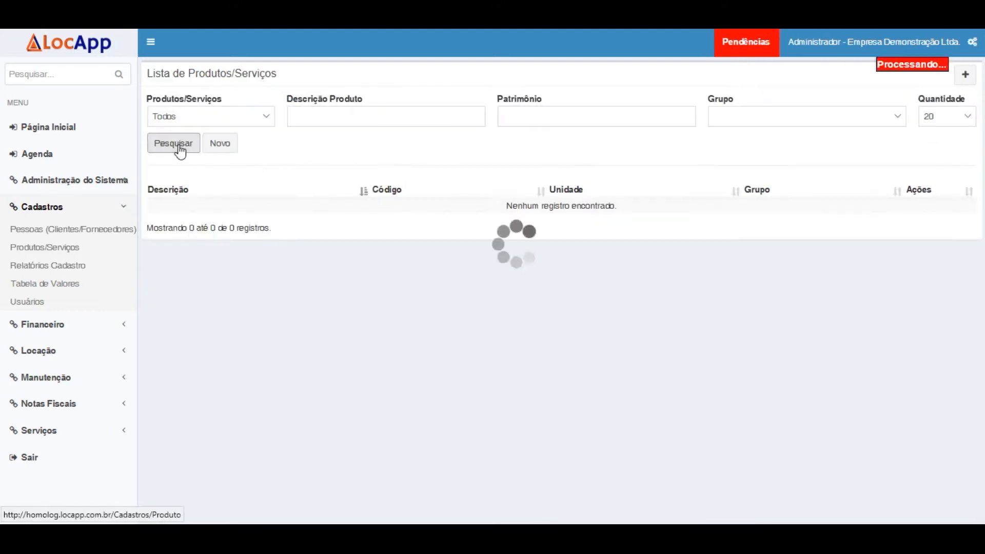
click(914, 223)
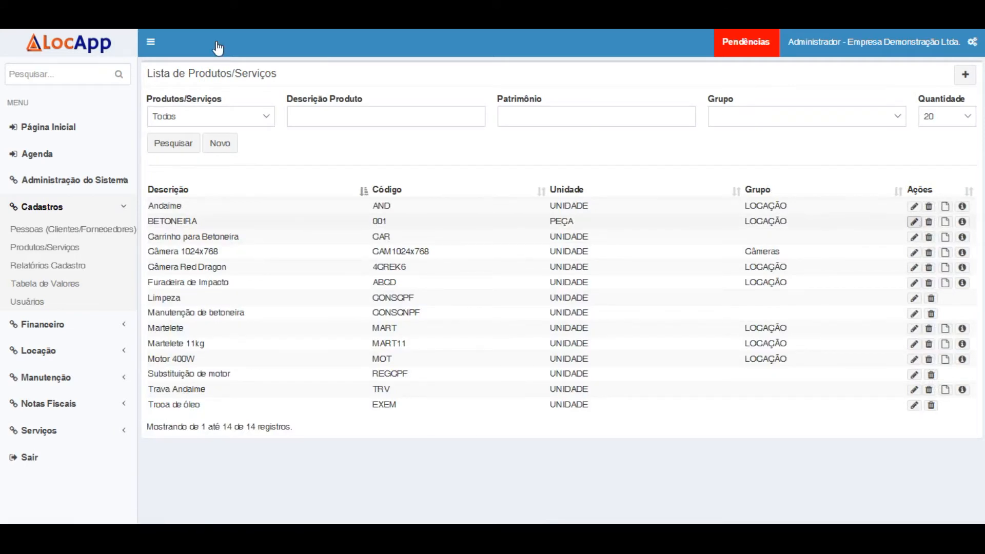
click(288, 112)
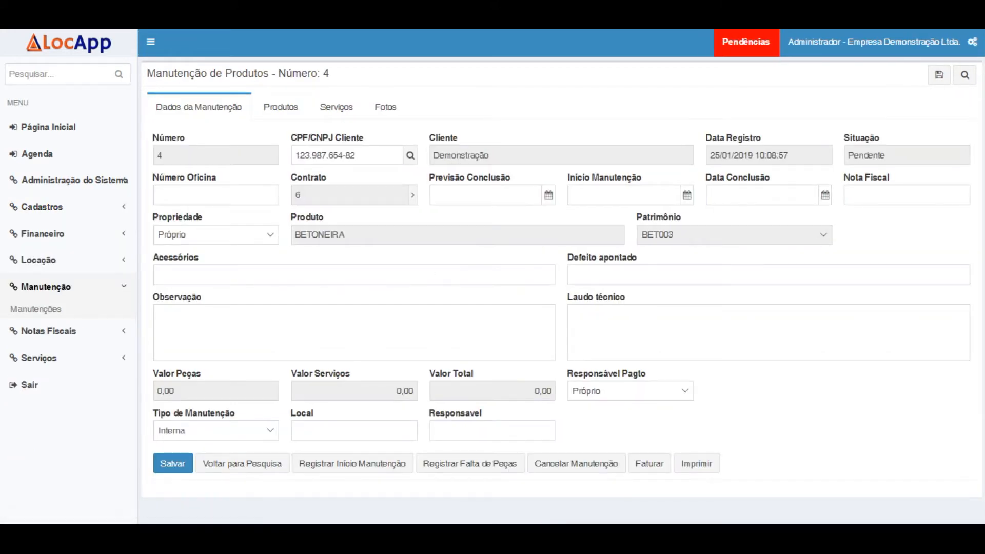
key(alt+Left)
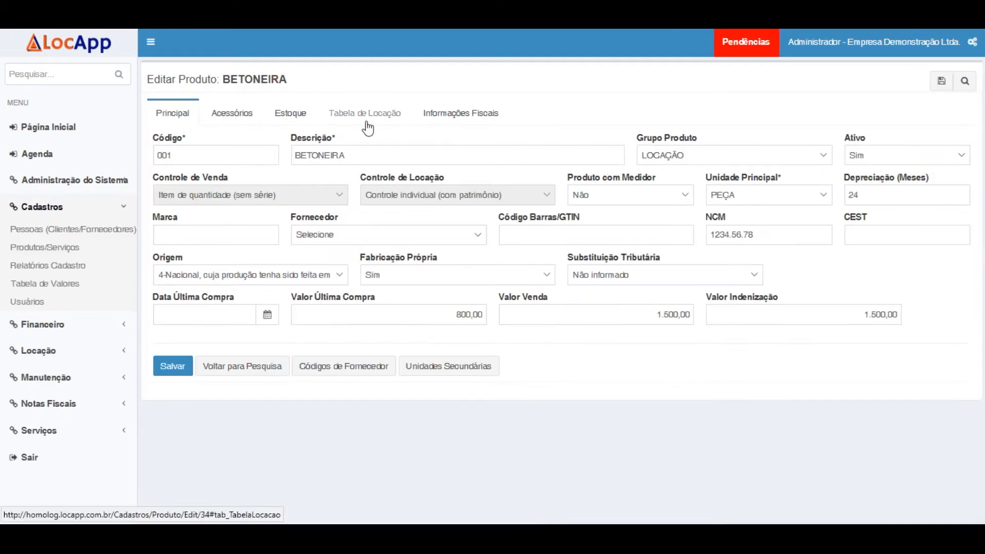
click(282, 117)
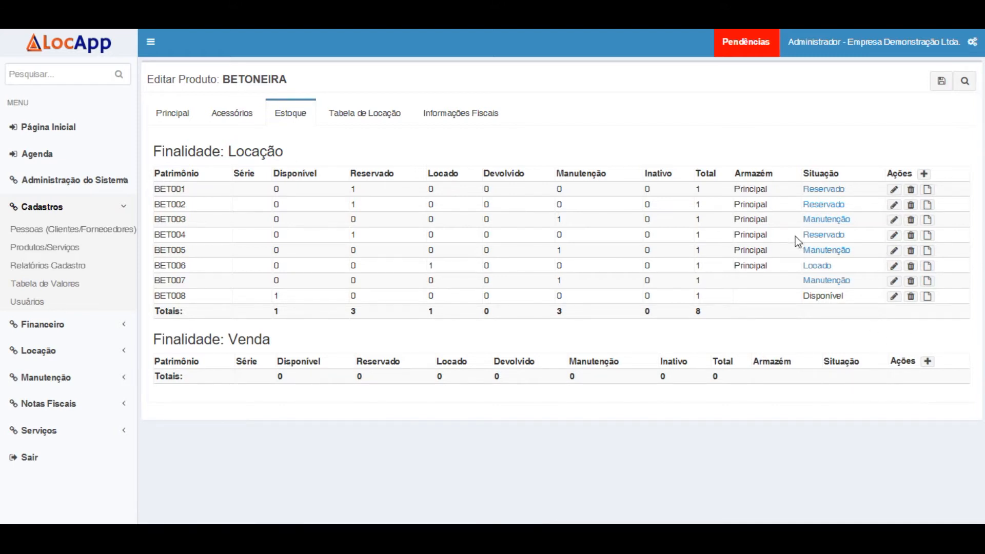
Step: Open the maintenance record of BETONEIRA unit BET007 and cancel that maintenance
click(807, 279)
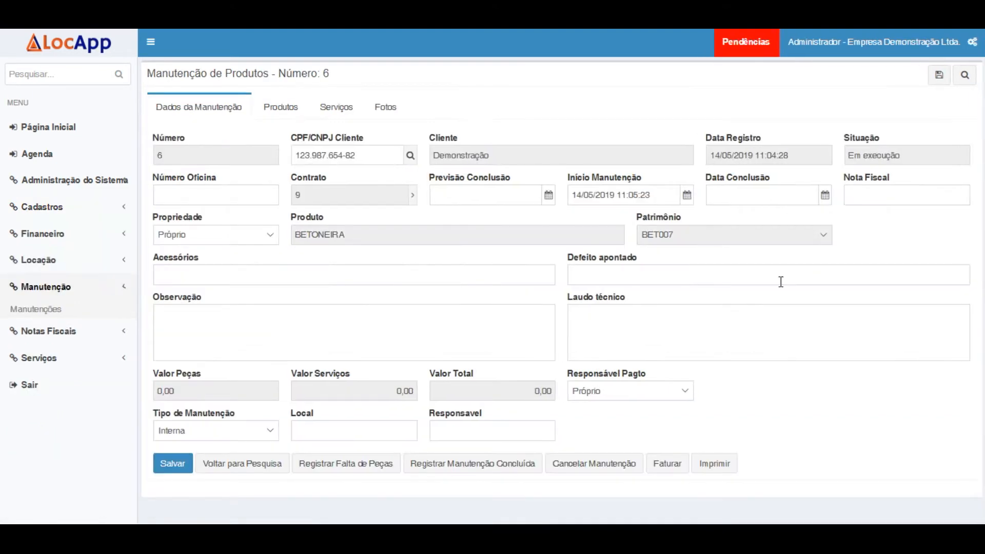
click(590, 467)
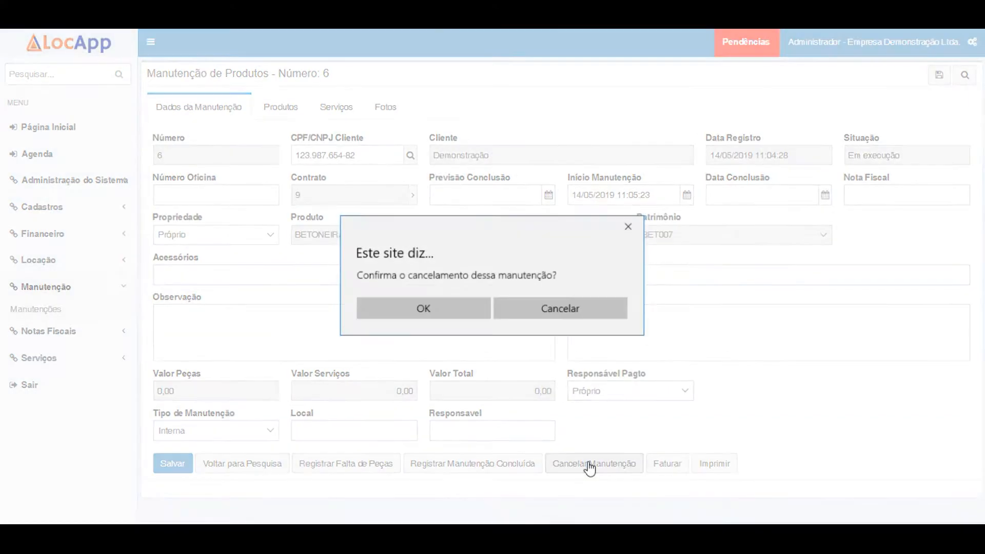
click(424, 311)
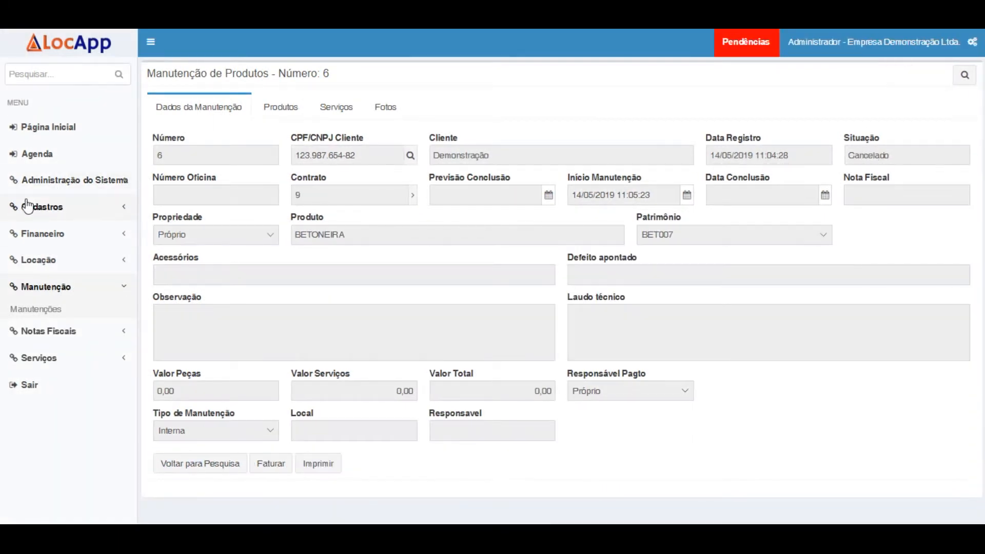
Step: Reopen the product BETONEIRA from the full product list and check the status of its stock units
click(30, 207)
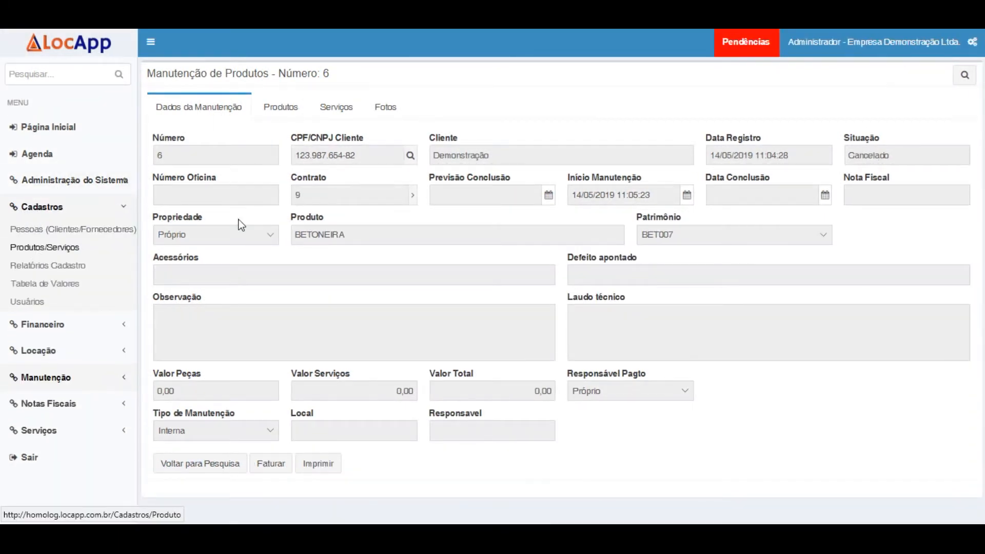
click(39, 249)
click(173, 144)
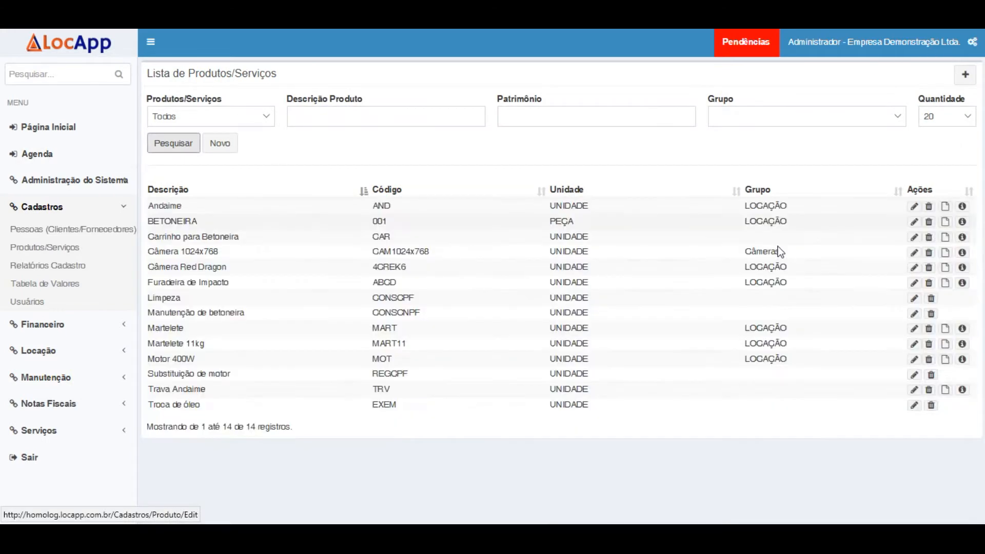
click(915, 221)
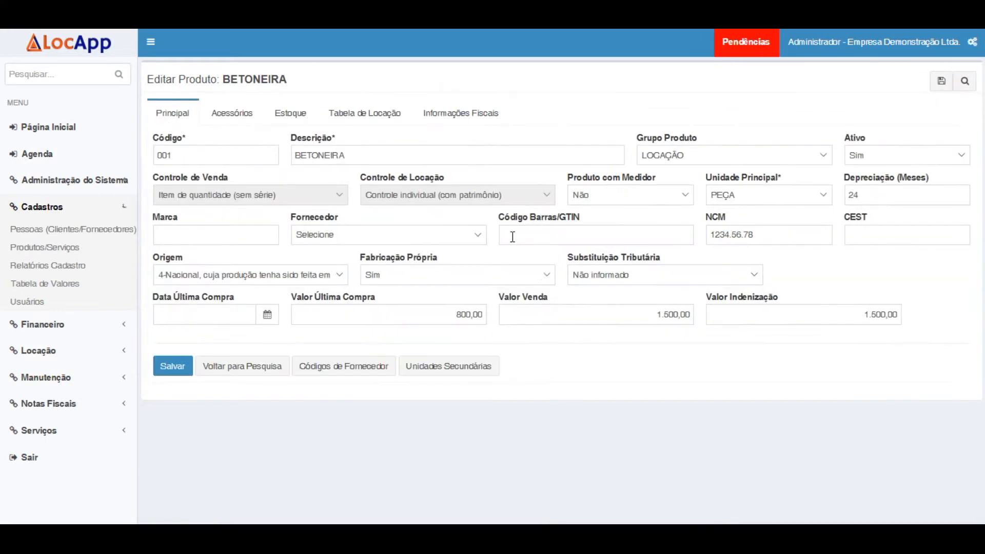
click(293, 114)
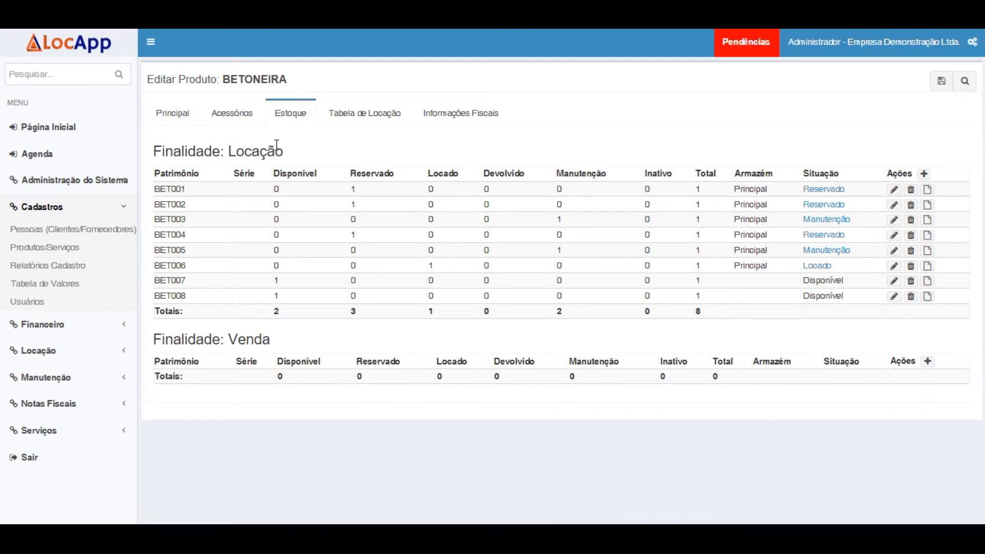
Step: Review BETONEIRA's accessories and rental prices, and open the list of value tables
click(224, 118)
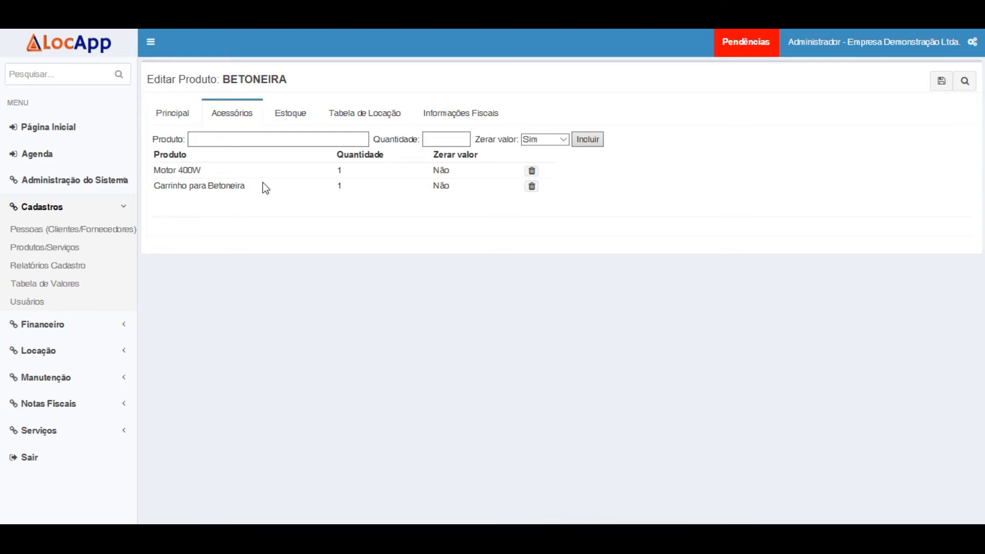
click(370, 114)
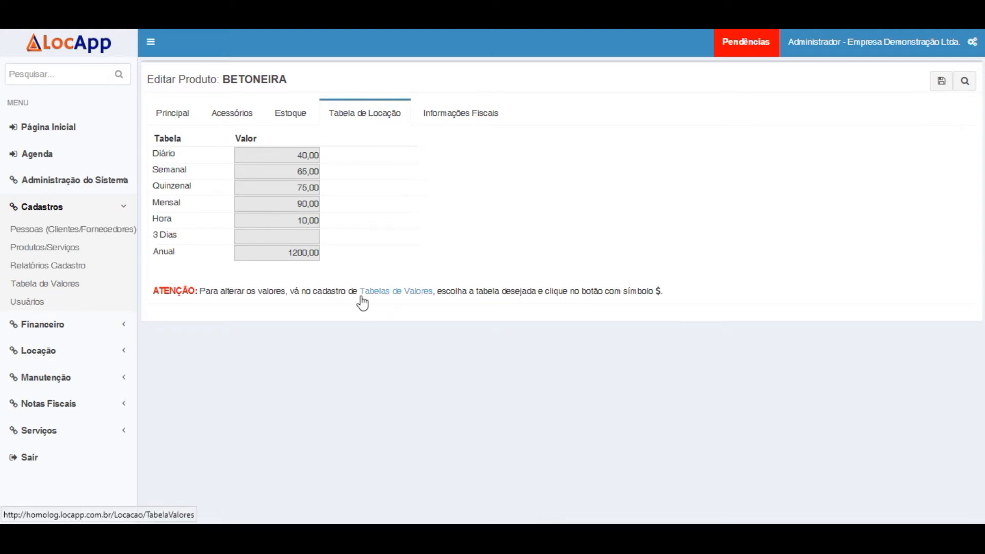
click(74, 286)
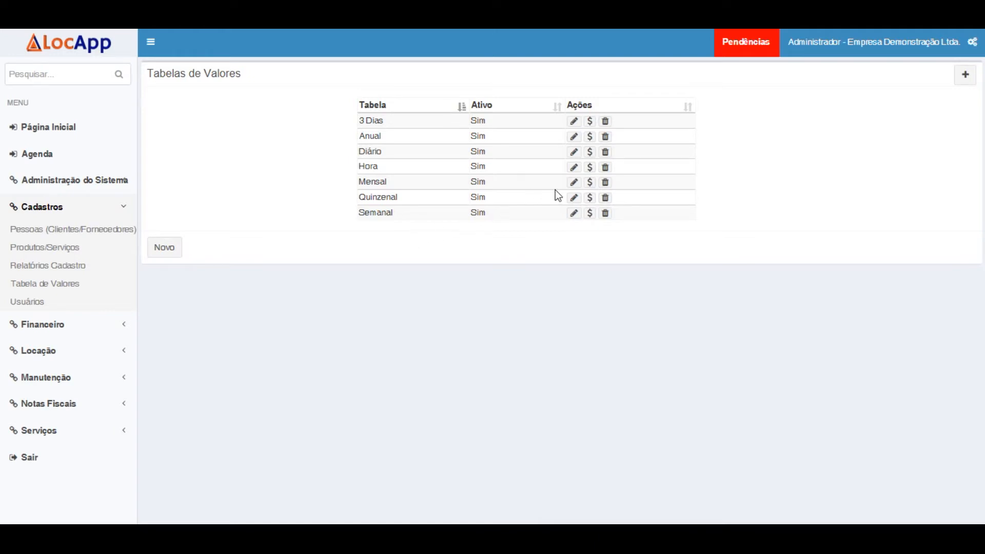
Step: Check the period type and number of days of the Mensal and Semanal value tables, returning to the table list after each
click(573, 183)
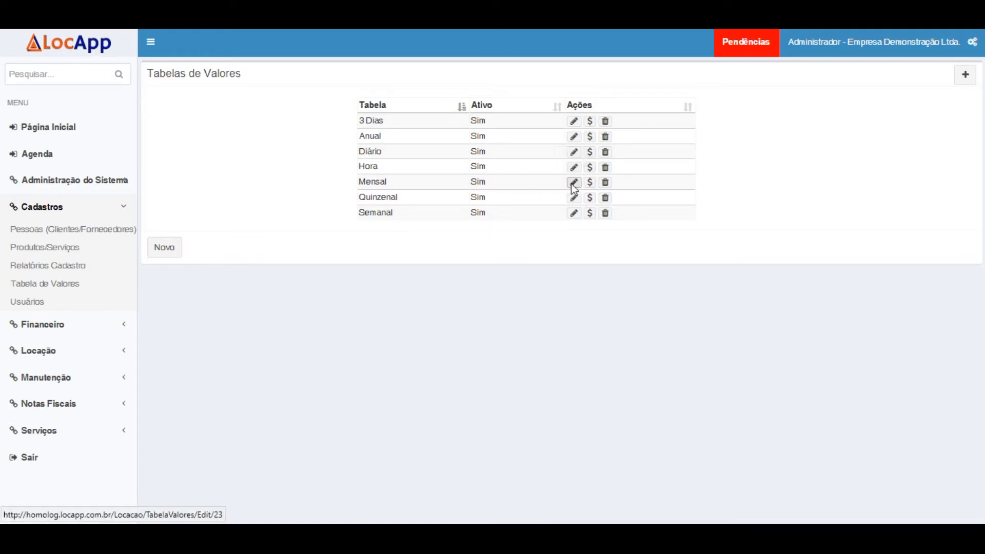
mouse_move(259, 137)
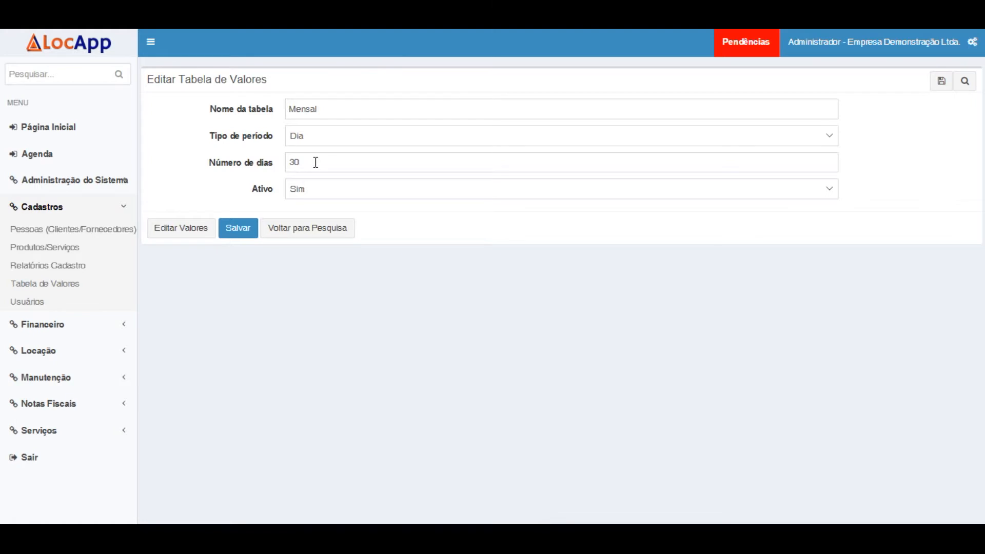
mouse_move(316, 162)
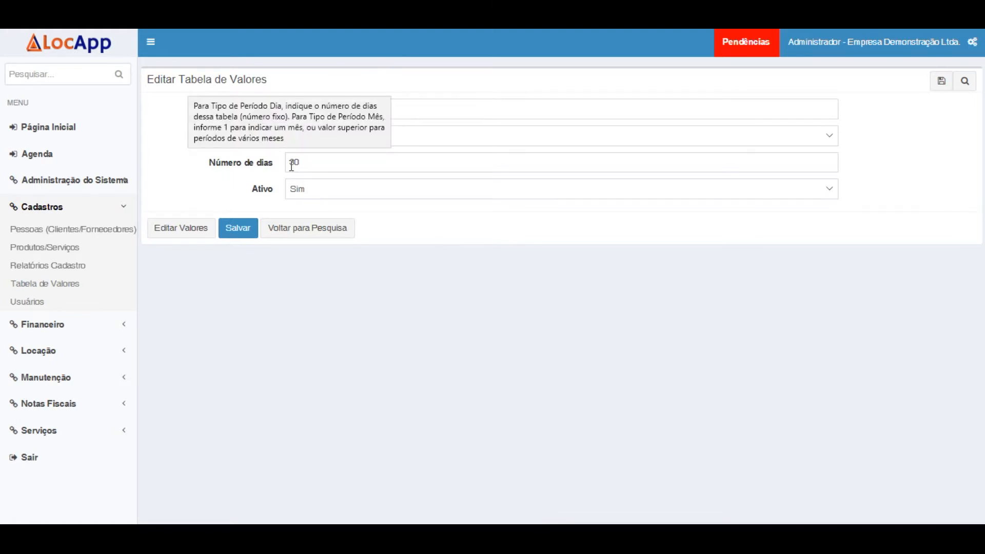
click(417, 143)
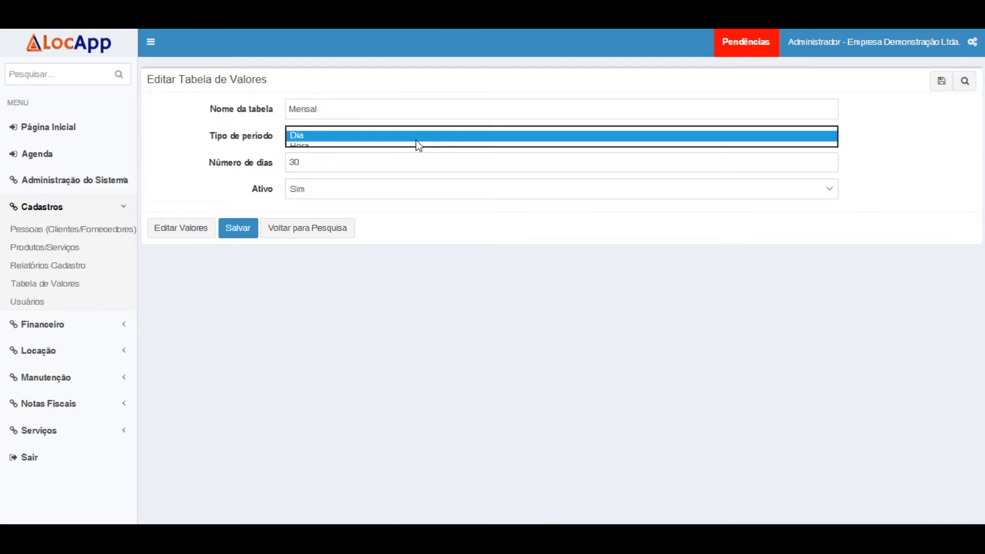
click(546, 340)
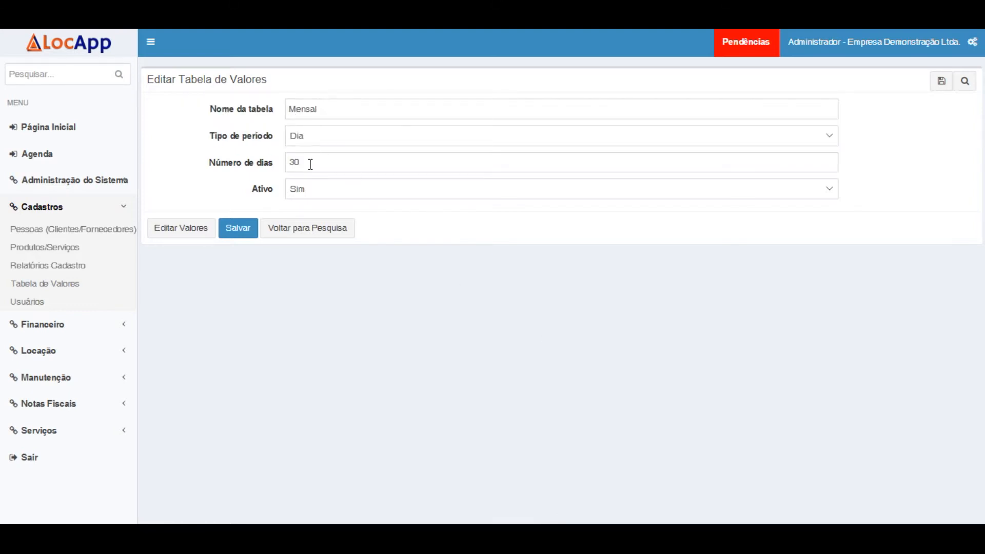
mouse_move(310, 164)
mouse_move(442, 133)
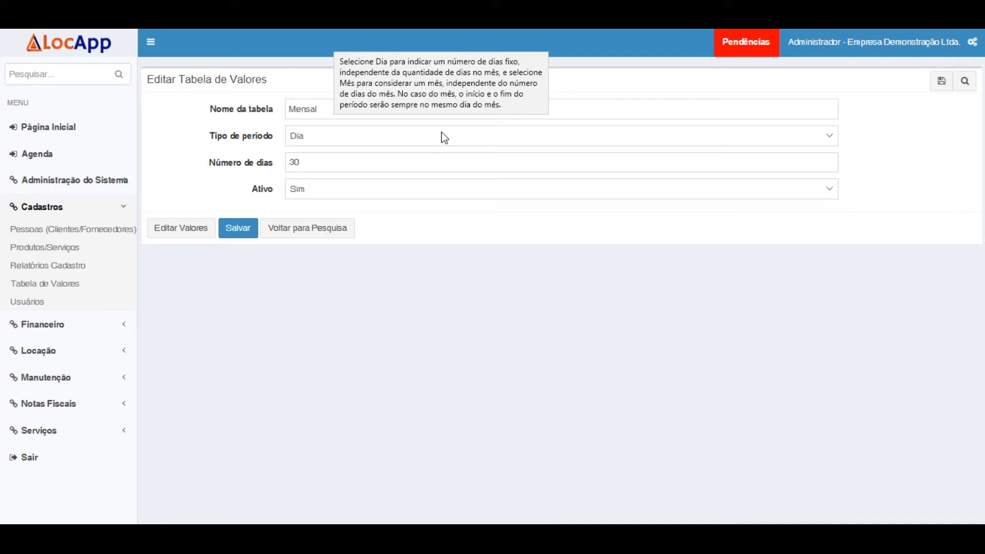
click(303, 229)
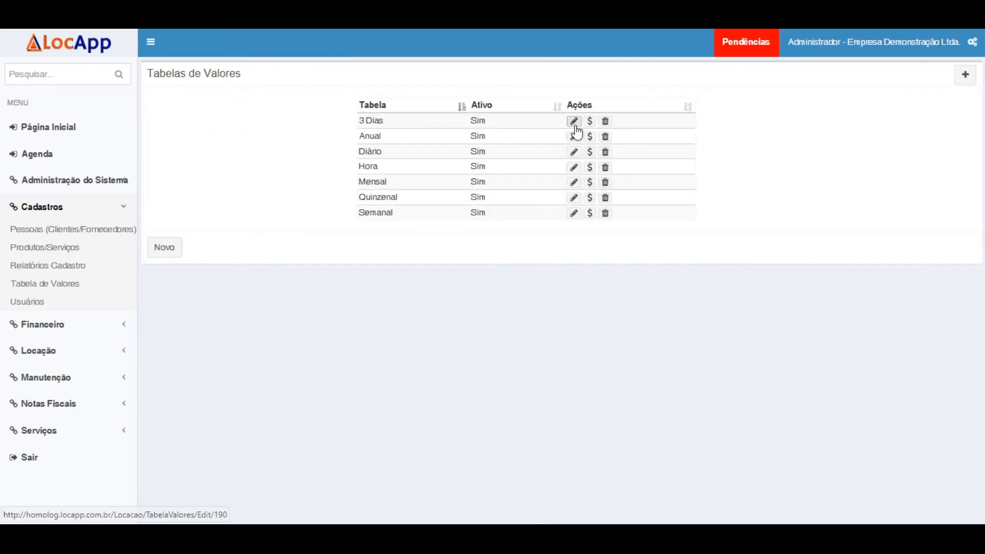
click(574, 214)
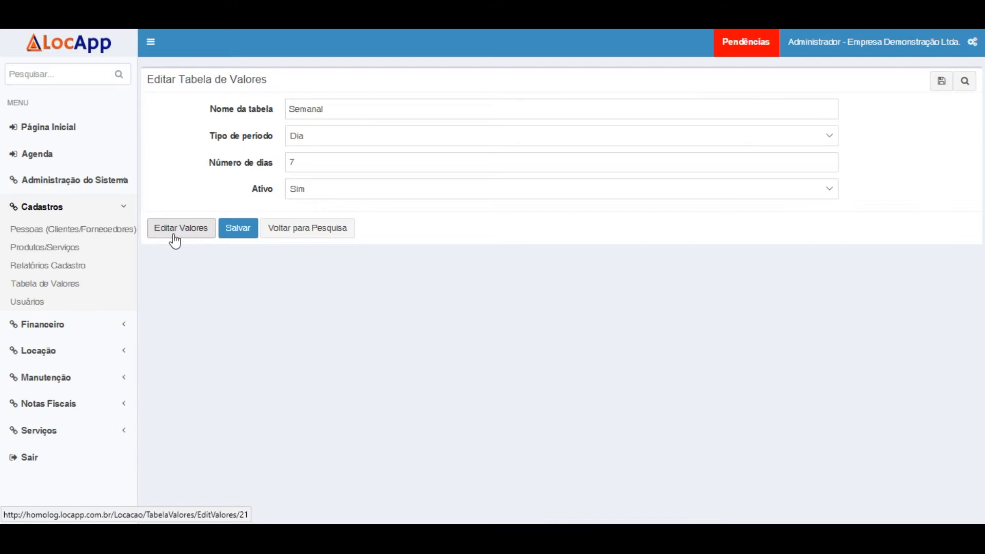
click(301, 235)
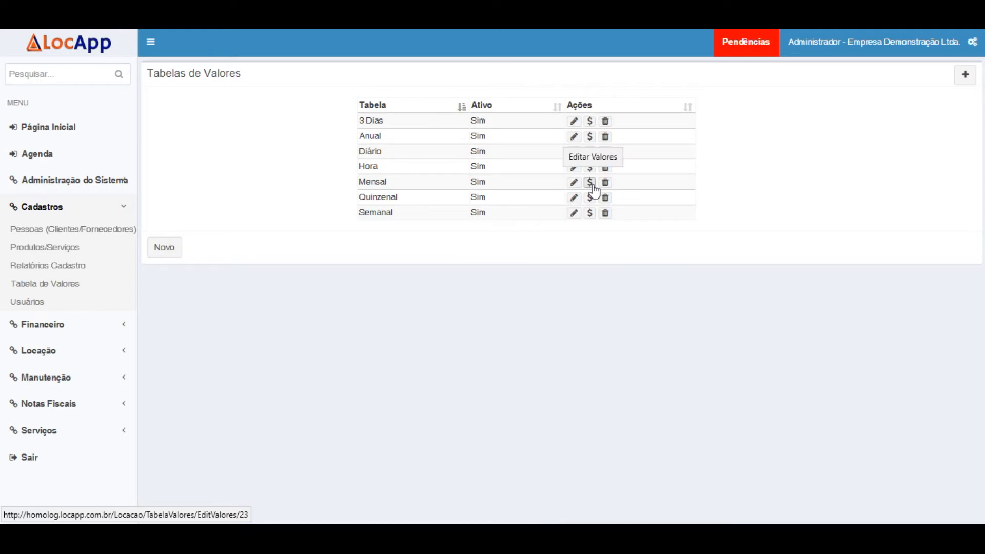
Step: Open the Mensal table's product values and review the entries for BETONEIRA, Andaime and Câmera 1024x768
click(593, 184)
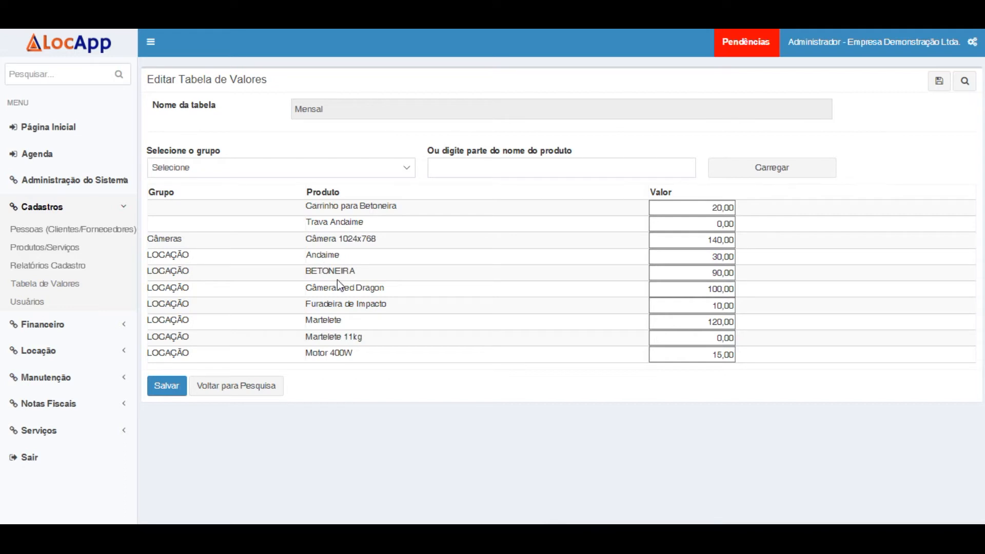
click(701, 273)
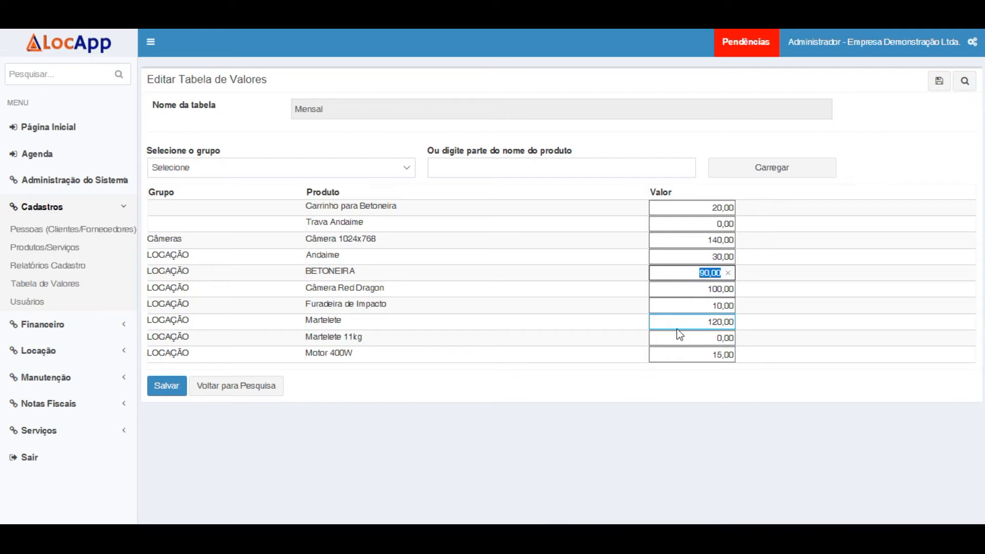
click(667, 257)
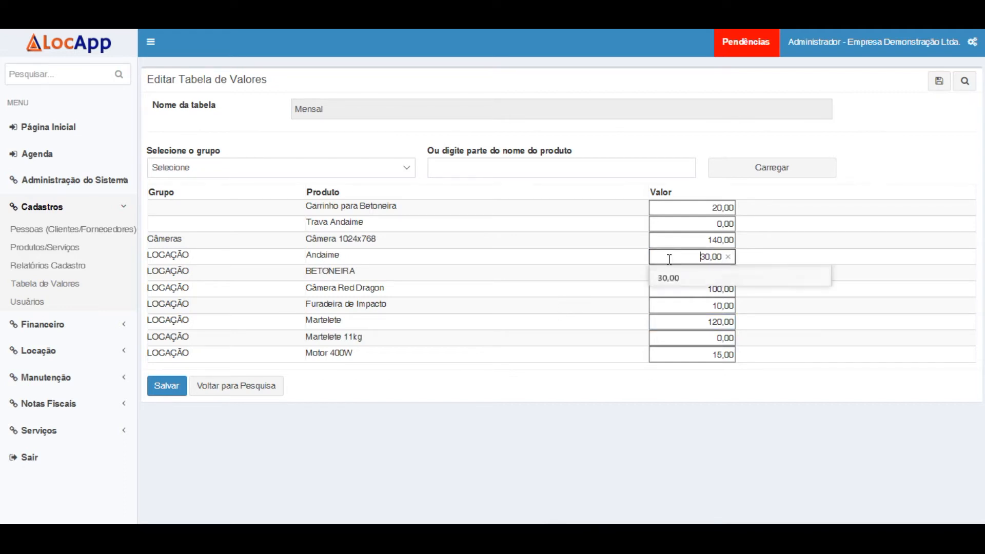
double_click(715, 256)
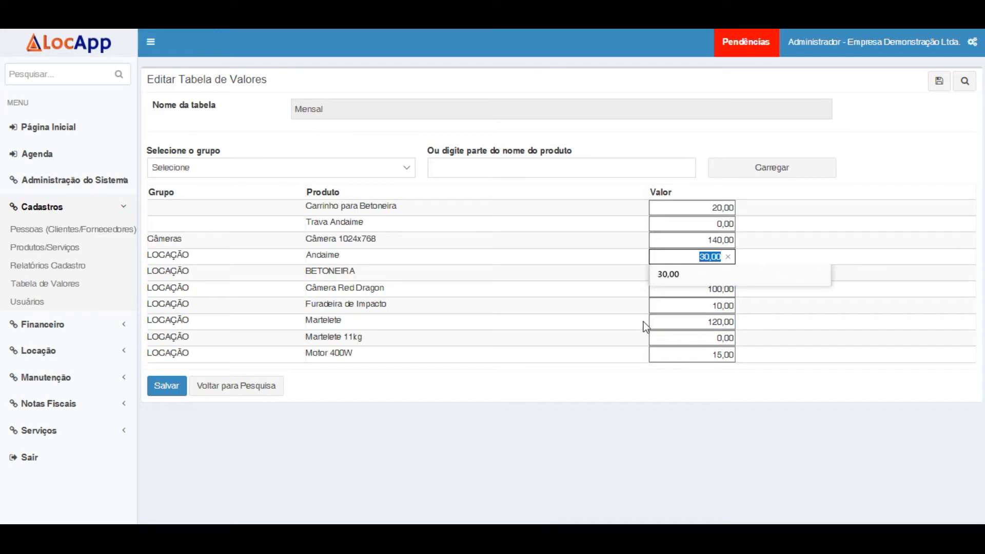
click(668, 232)
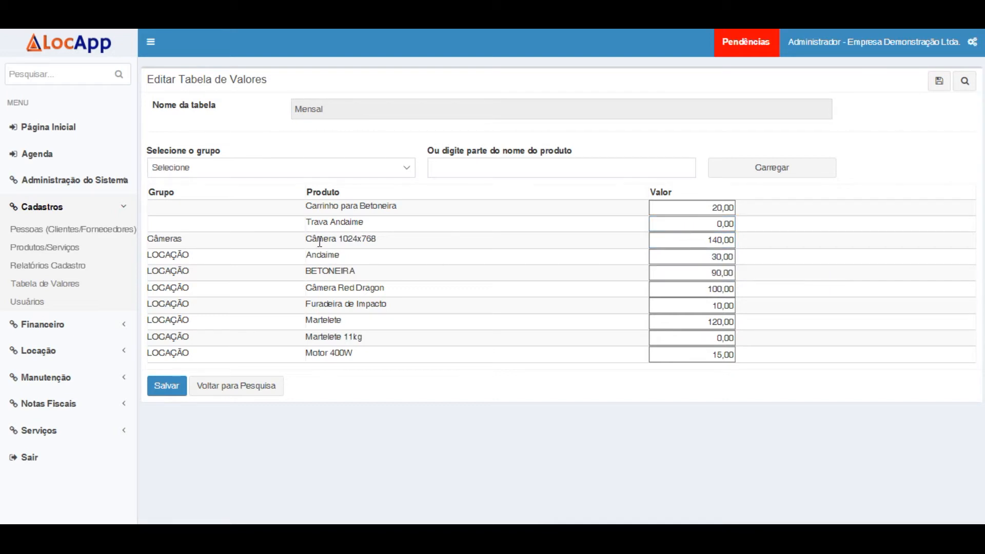
drag(303, 240, 384, 251)
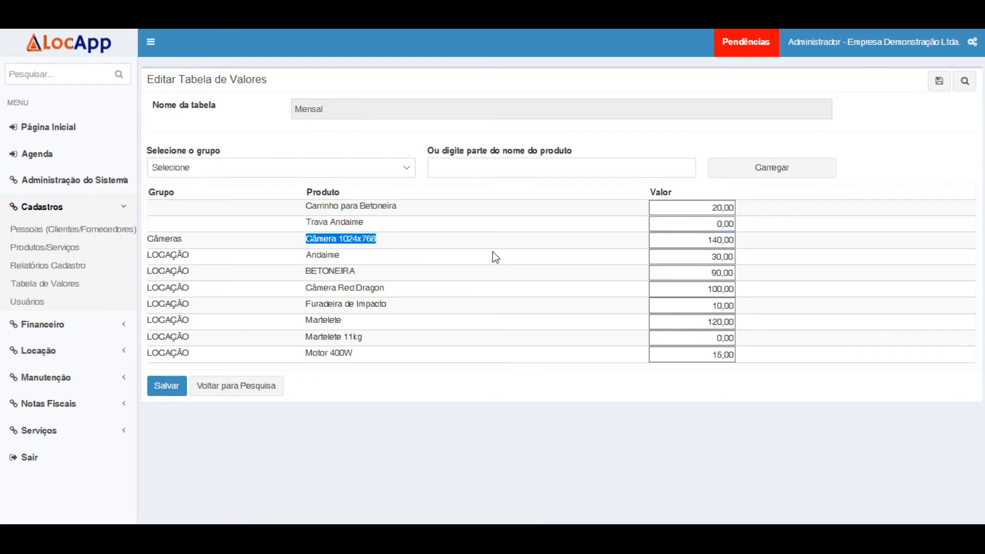
click(675, 239)
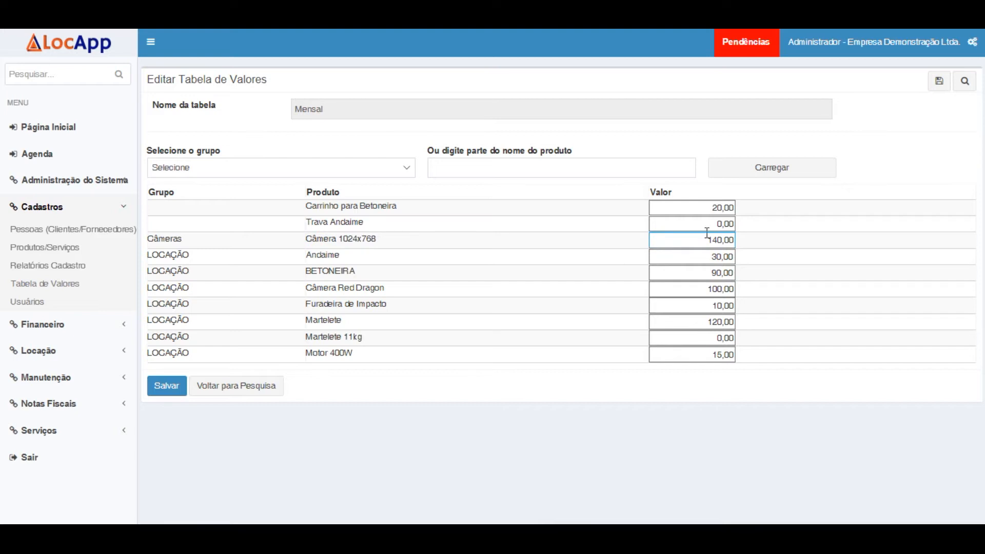
click(576, 239)
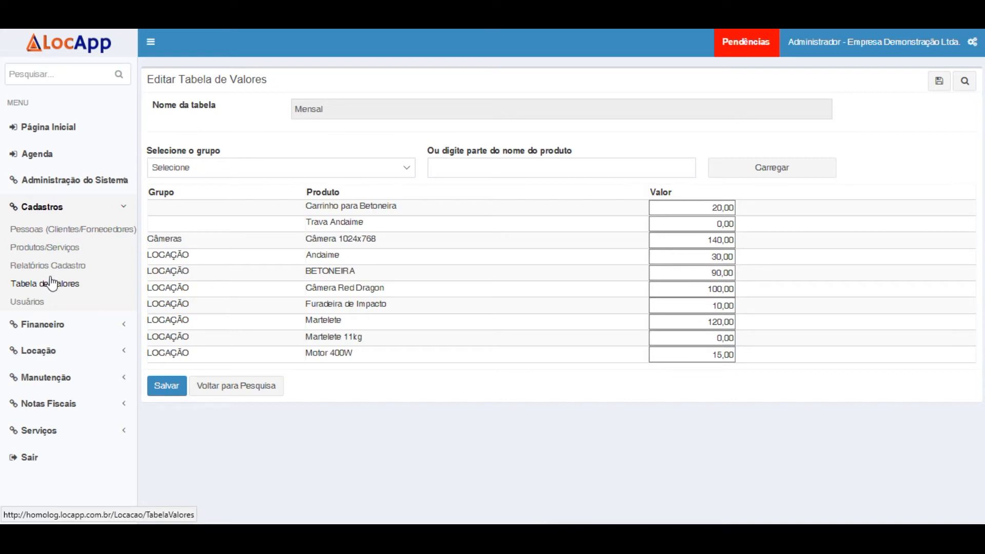
Step: Open the most recent rental proposal and review the quantities and number of periods of its products
click(39, 351)
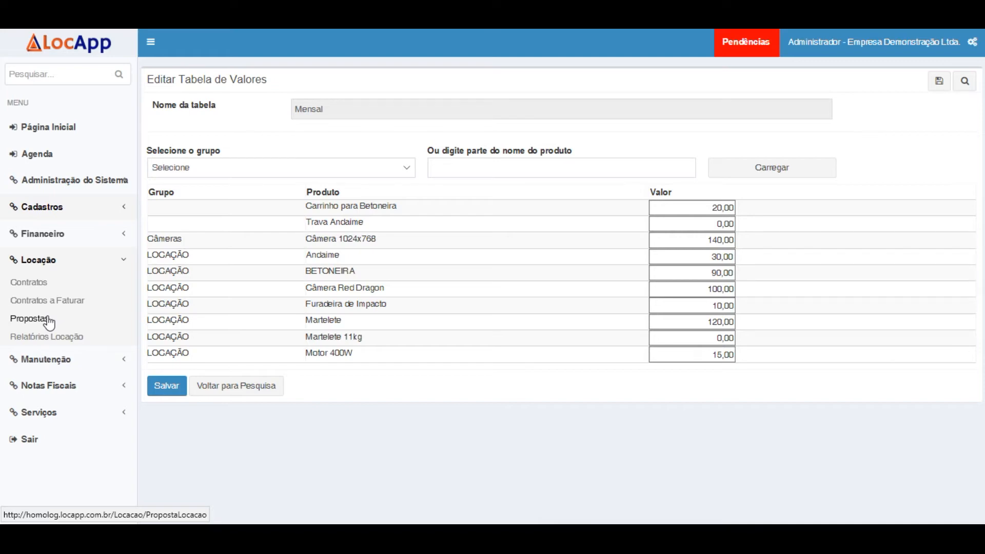
click(49, 322)
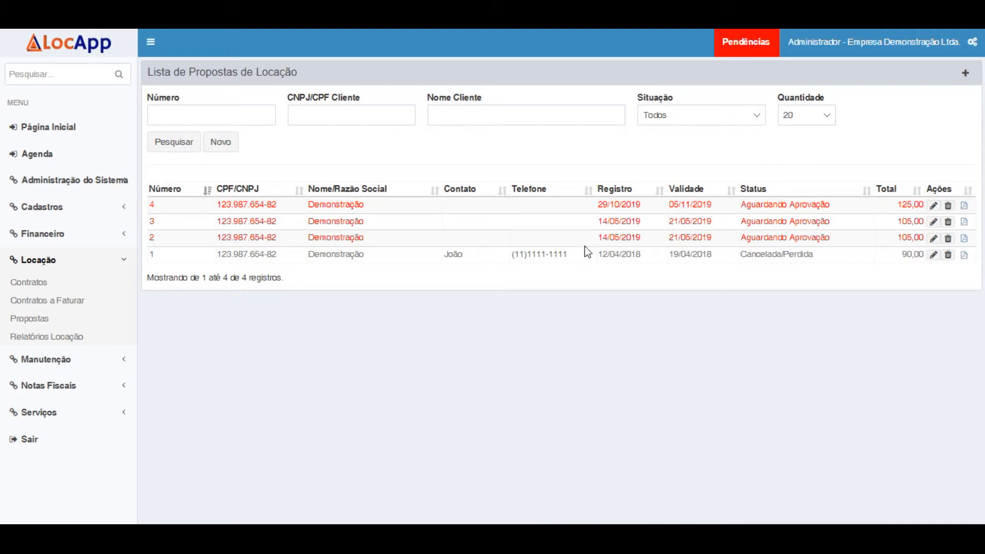
click(933, 206)
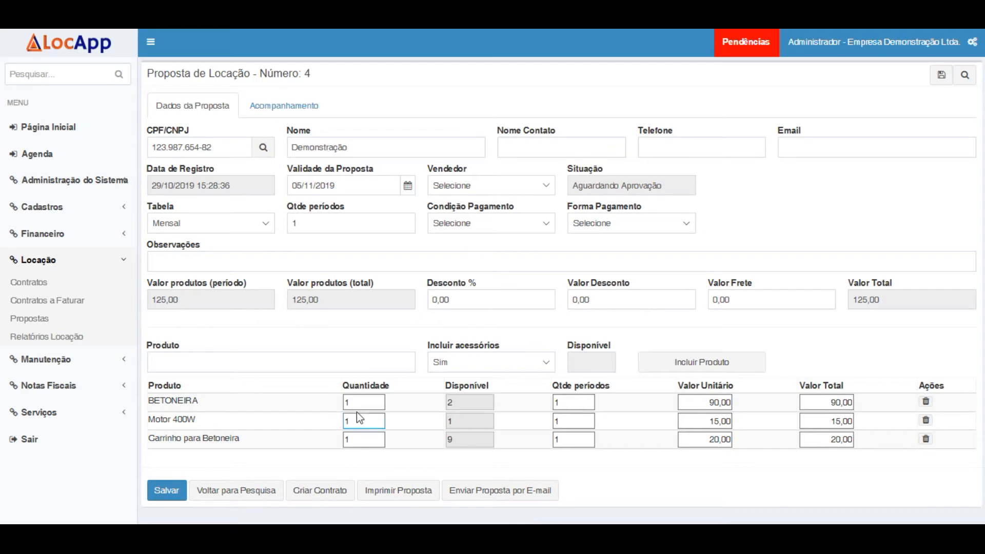
click(354, 444)
click(577, 422)
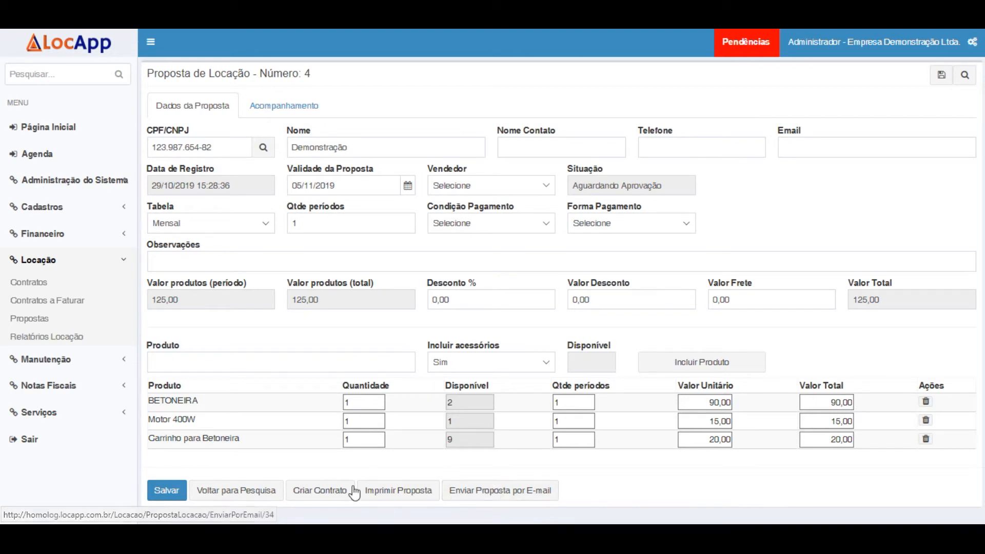
Step: Print the rental proposal and look through the event types offered for a new follow-up entry
click(396, 491)
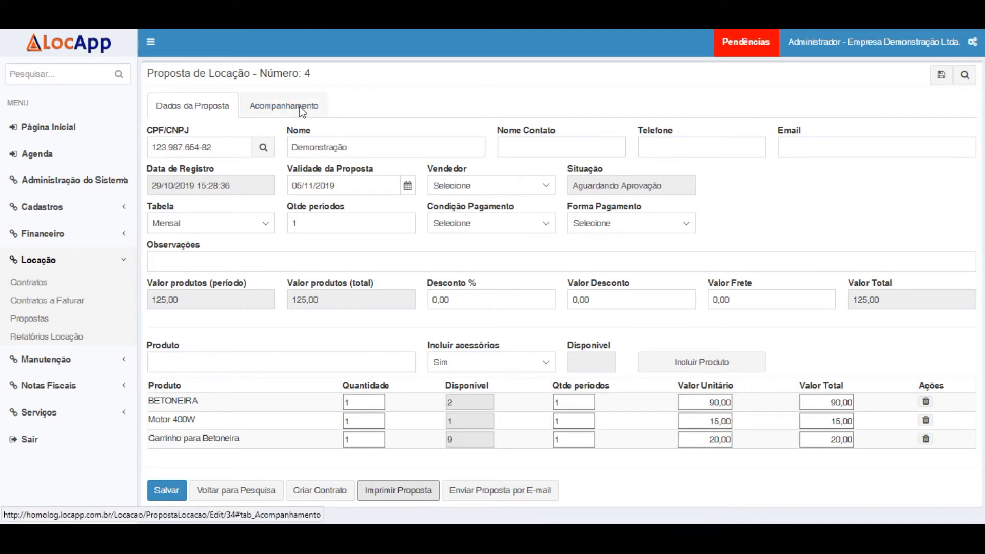
click(269, 110)
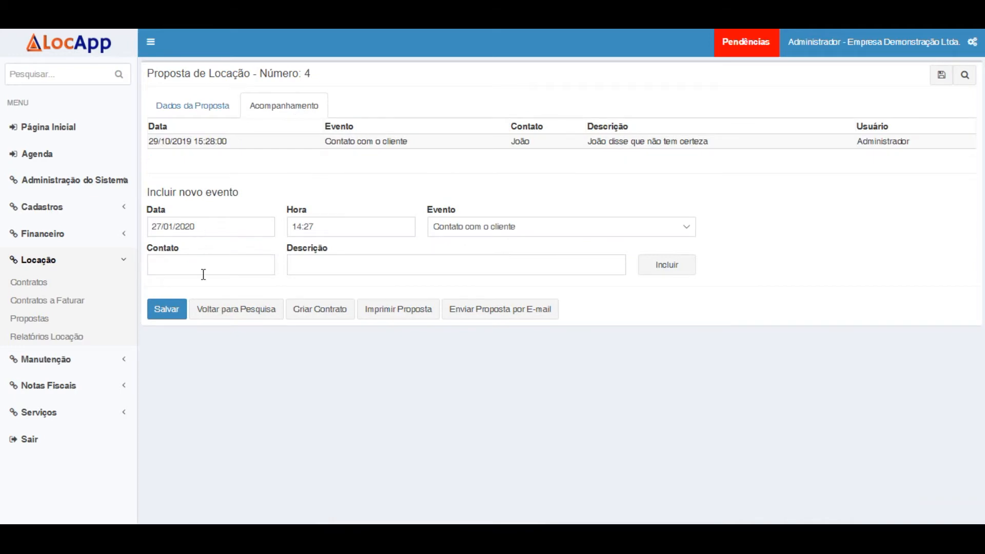
click(482, 227)
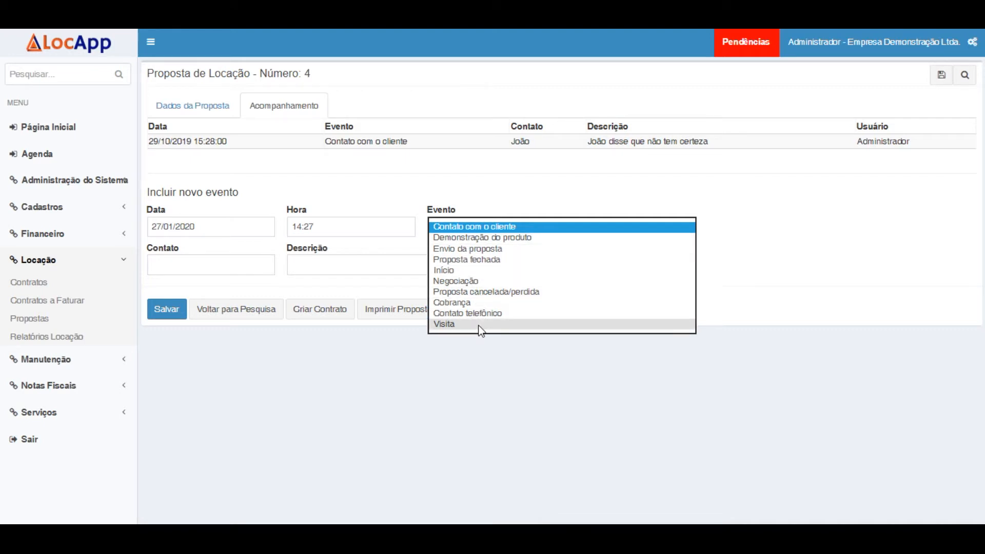
click(381, 164)
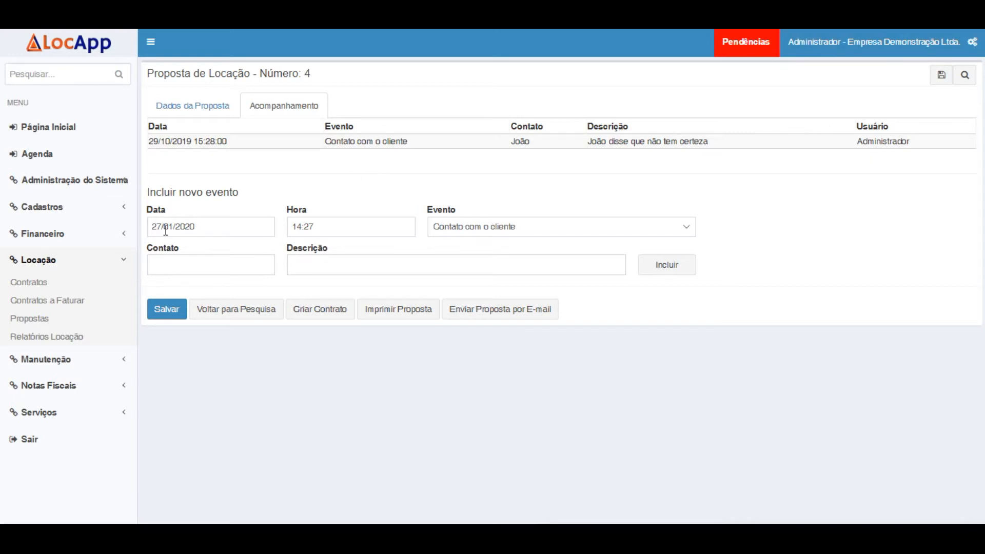
Step: Reopen the most recent rental proposal and set BETONEIRA's unit value to 110,00
click(33, 282)
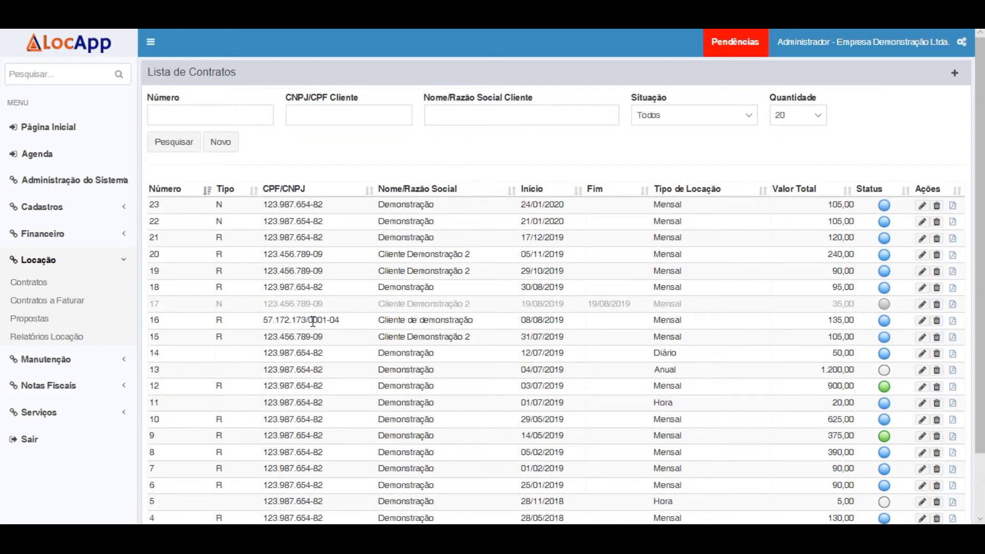
click(91, 308)
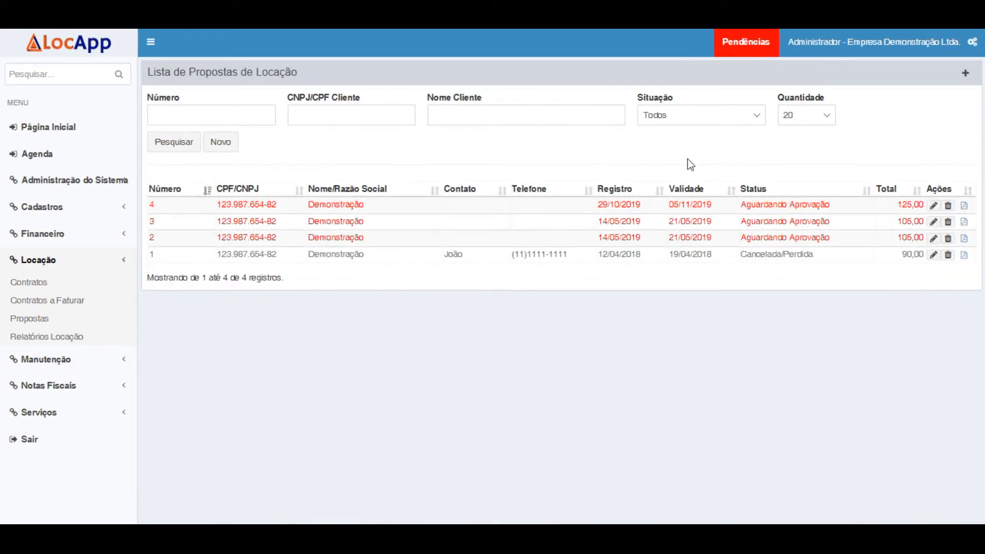
click(921, 200)
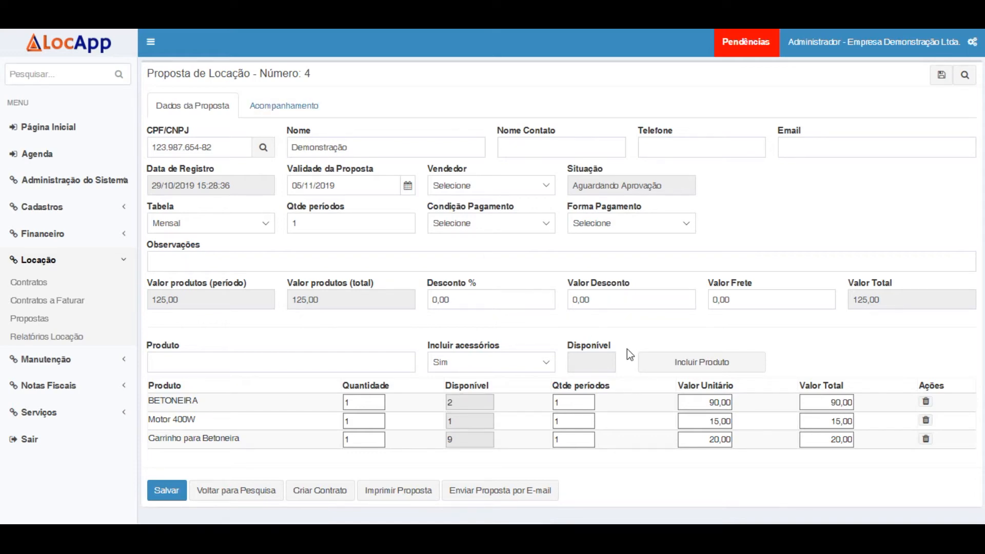
click(705, 416)
double_click(722, 424)
click(704, 398)
key(Delete)
text(110)
key(Delete)
click(812, 402)
Step: Look through the proposal's available payment conditions and payment methods without selecting any
click(483, 222)
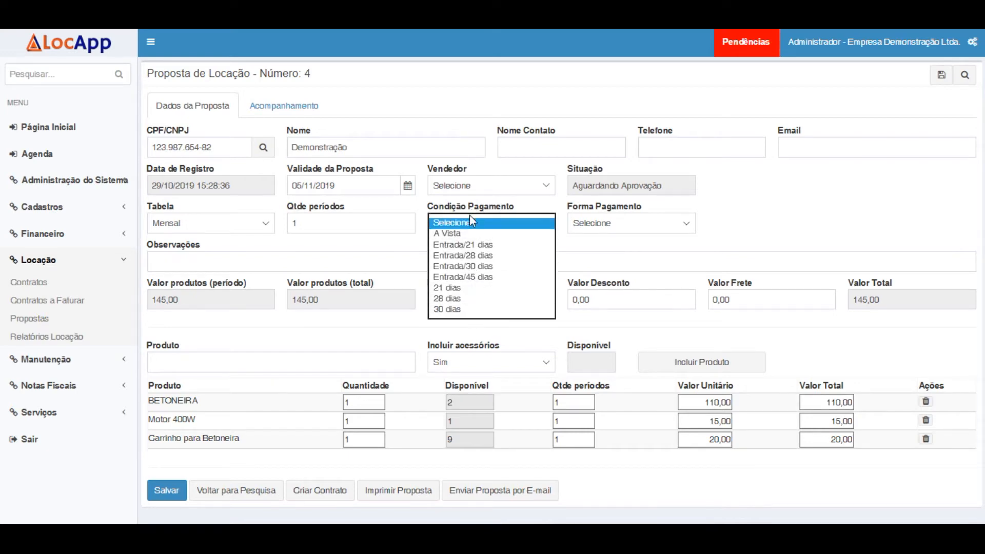
click(471, 222)
click(613, 225)
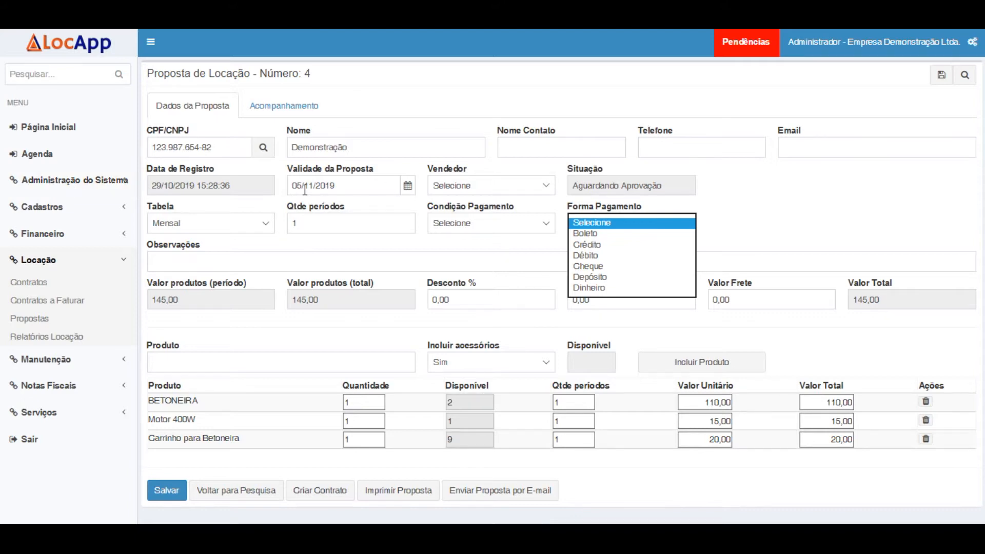
click(541, 175)
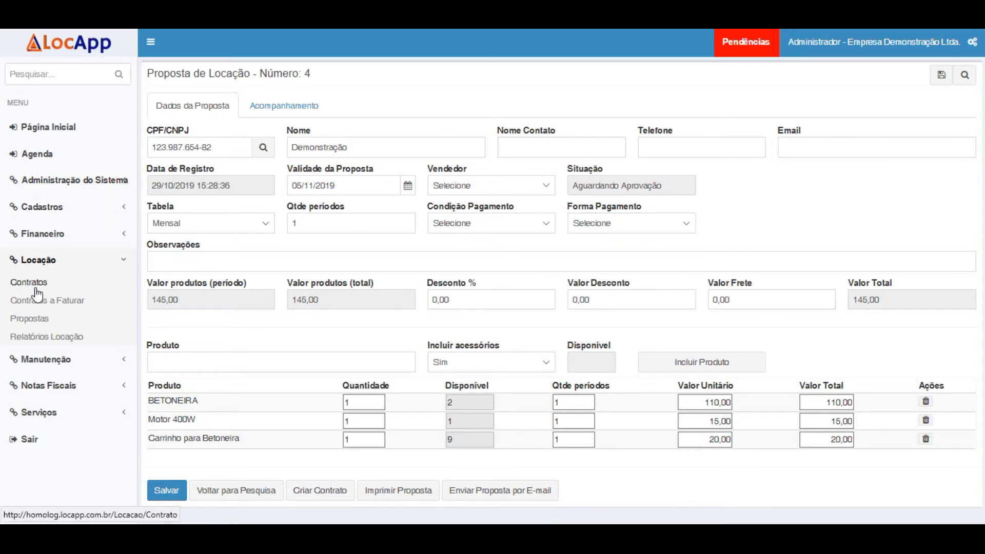
Step: Open the most recent rental contract, review its delivery address, contact and price table options without changing them, and return to the contract list
click(11, 283)
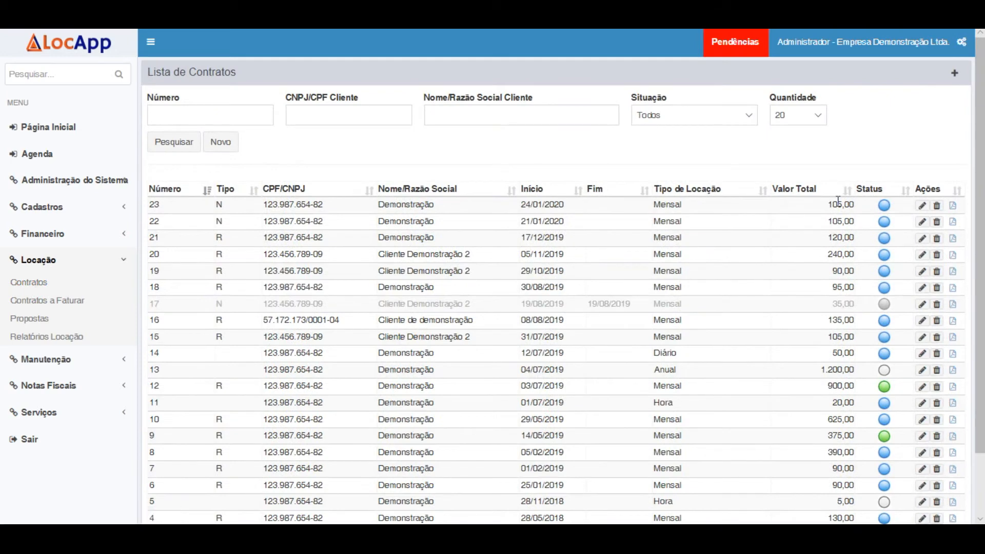
mouse_move(890, 216)
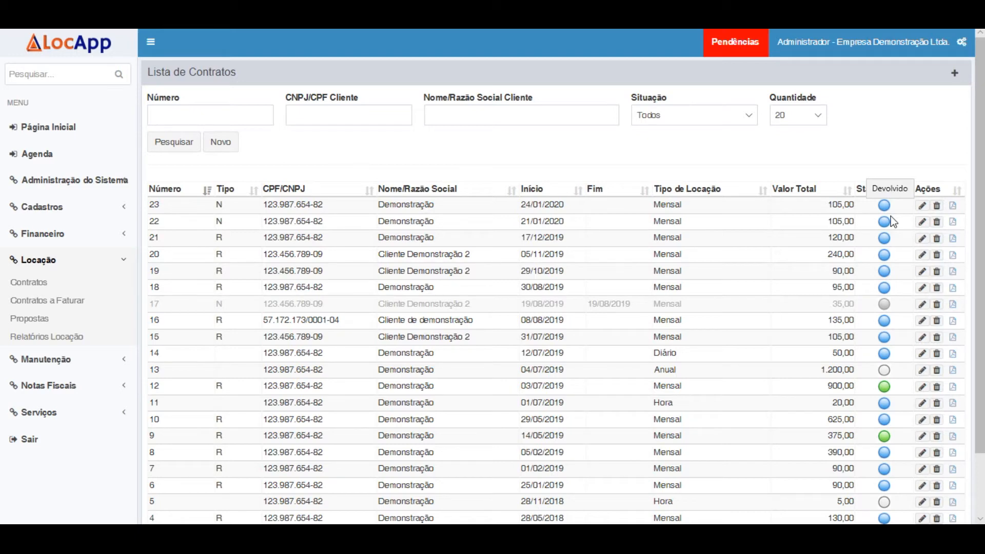
click(922, 207)
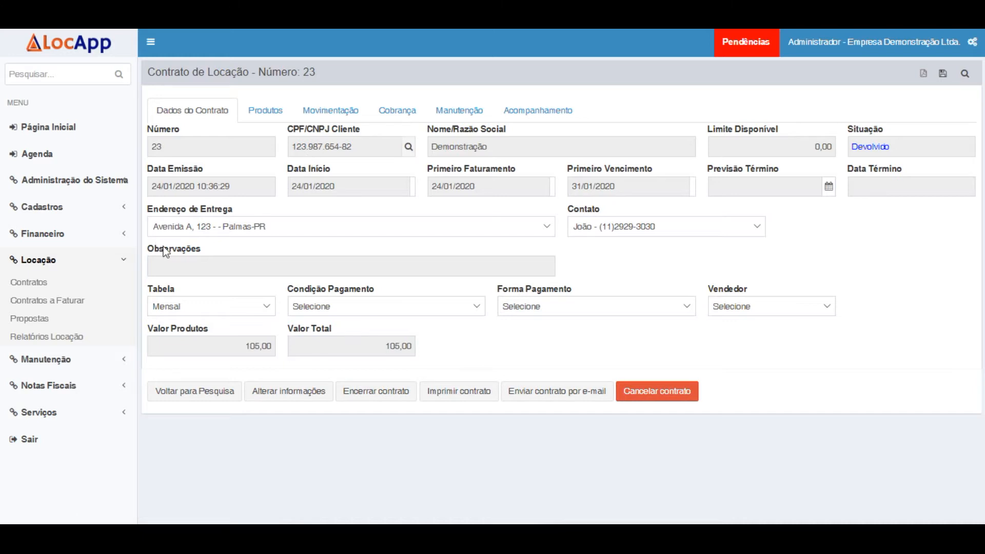
click(183, 231)
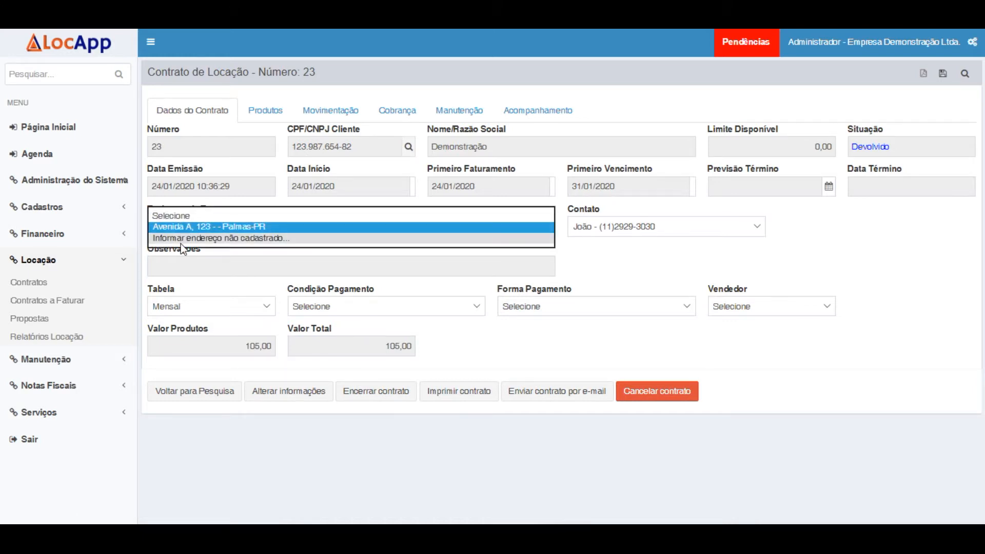
click(664, 219)
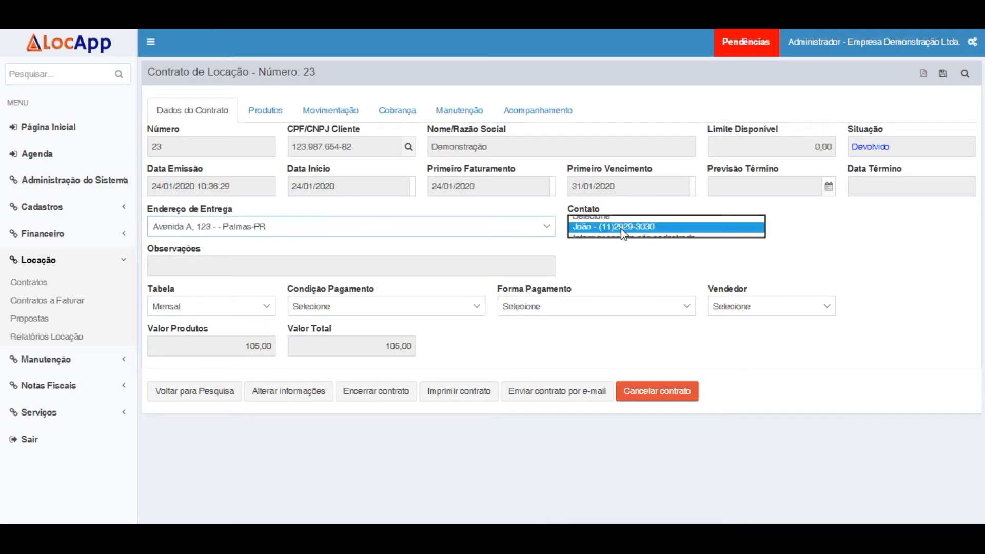
click(618, 273)
click(229, 307)
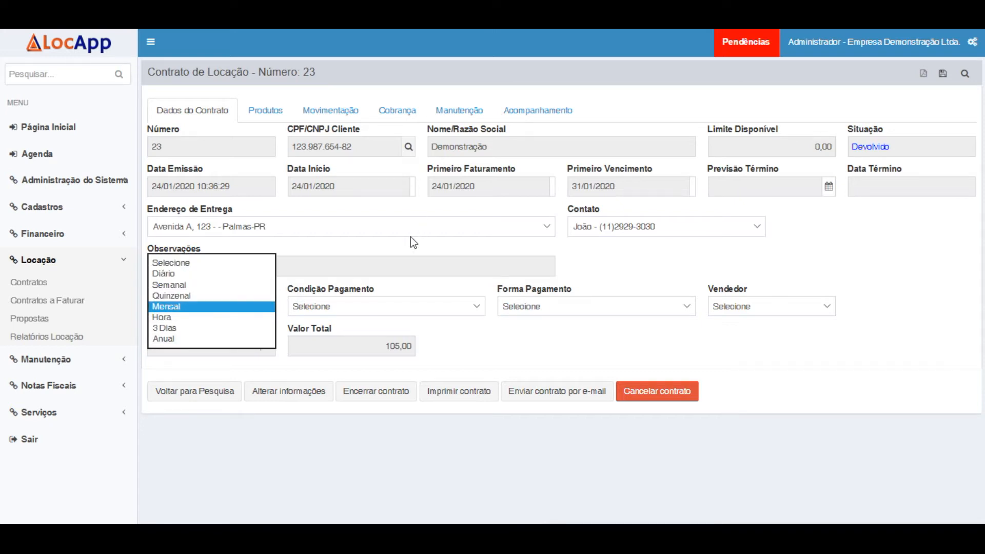
click(410, 254)
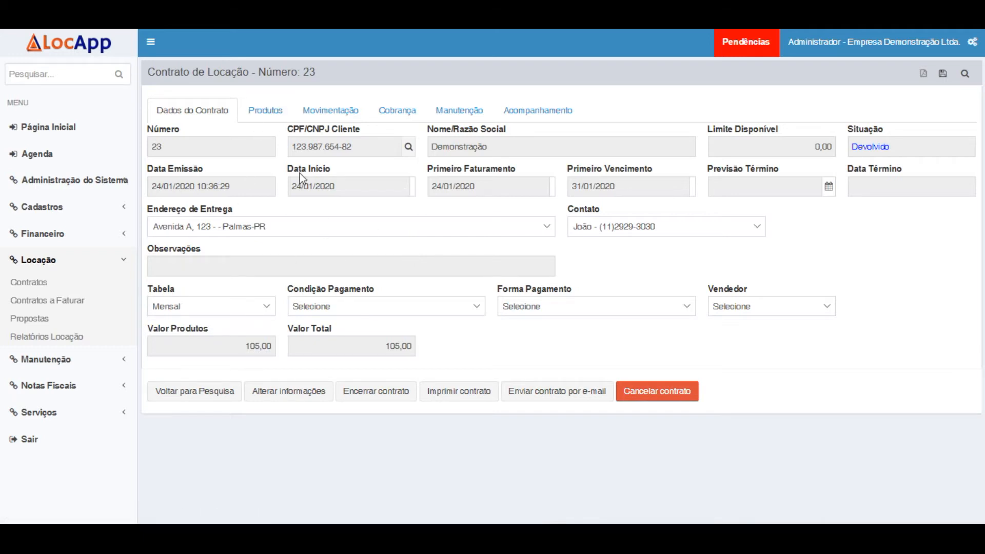
click(964, 73)
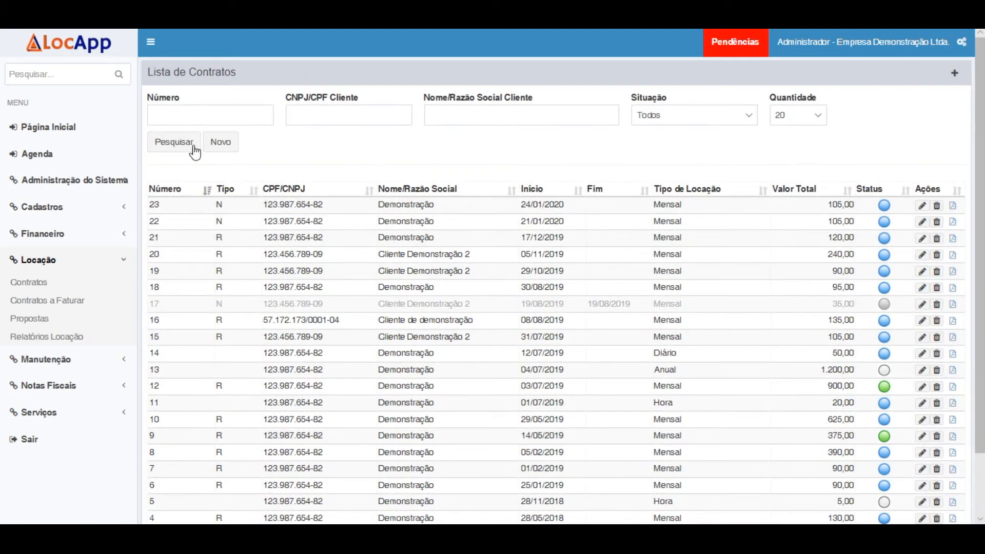
Step: Create a new rental contract and look up the customer by "Dem", choosing Demonstração
click(226, 145)
click(309, 146)
text(123)
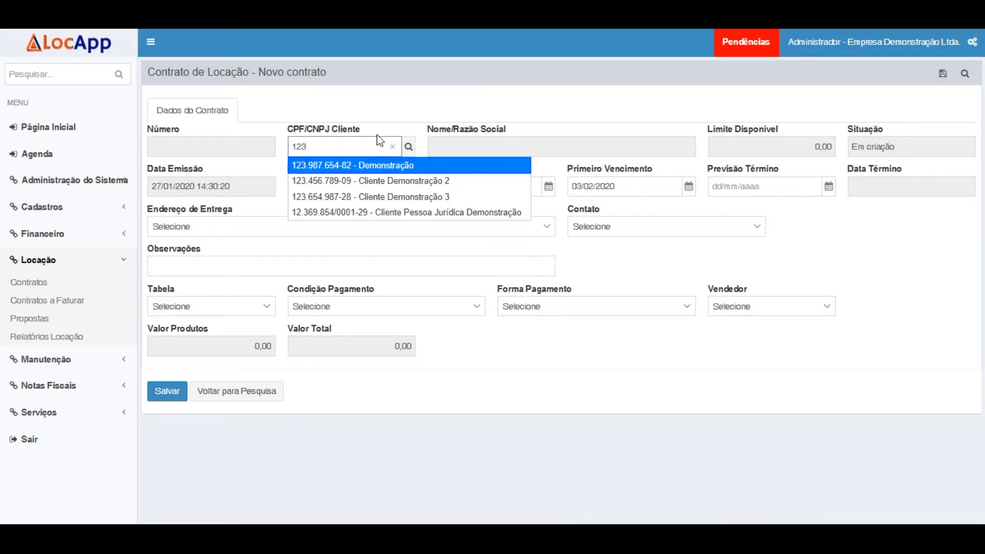
key(BackSpace)
key(BackSpace)
key(BackSpace)
text(Dem)
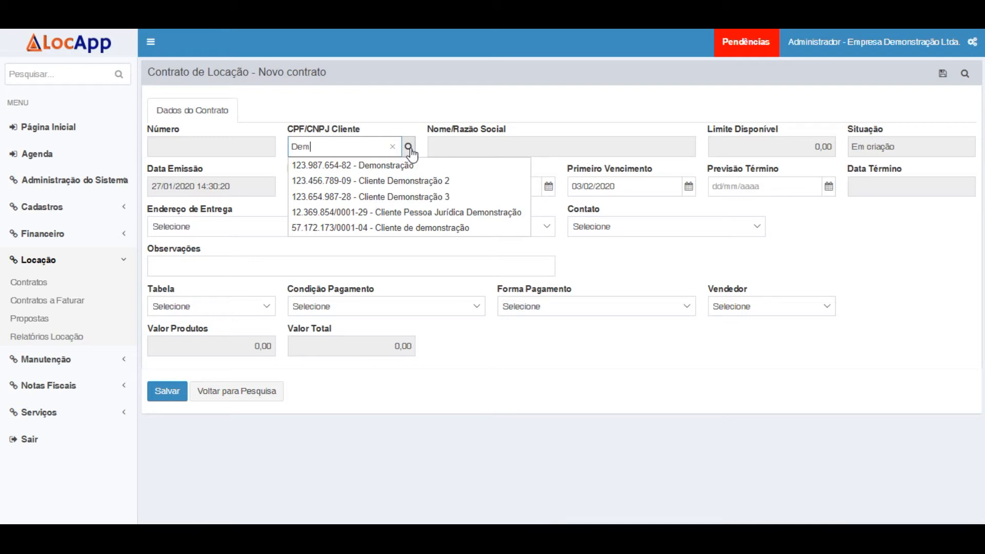
click(380, 170)
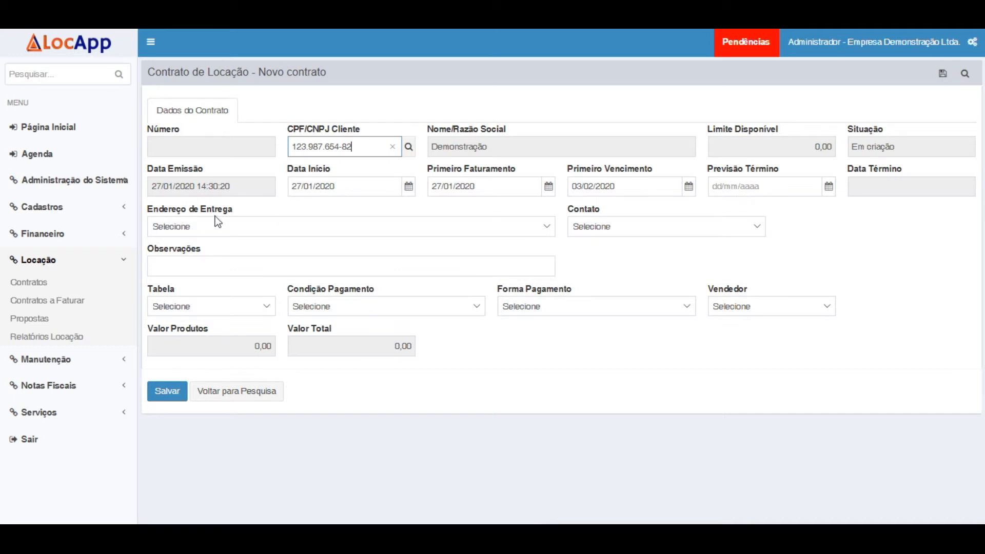
Step: Select the customer's registered delivery address and registered contact for the new contract
click(266, 228)
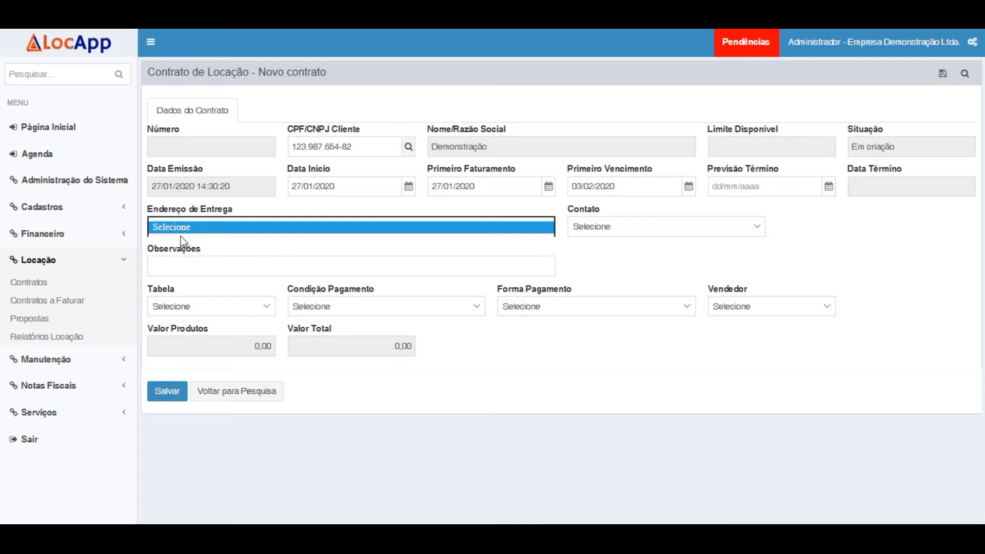
click(397, 235)
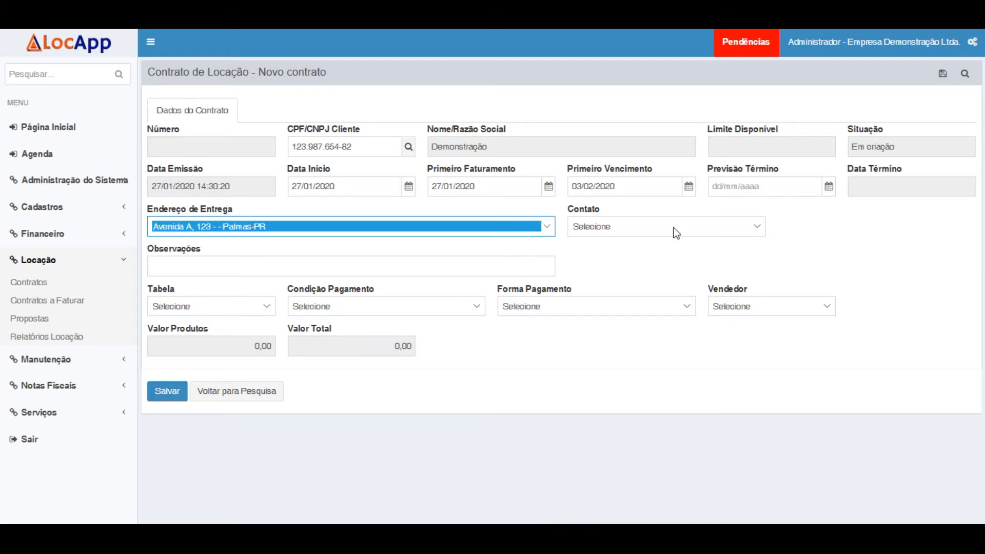
click(679, 234)
click(580, 238)
Step: Set the contract's price table to Mensal and save the contract with the observations left blank
click(203, 306)
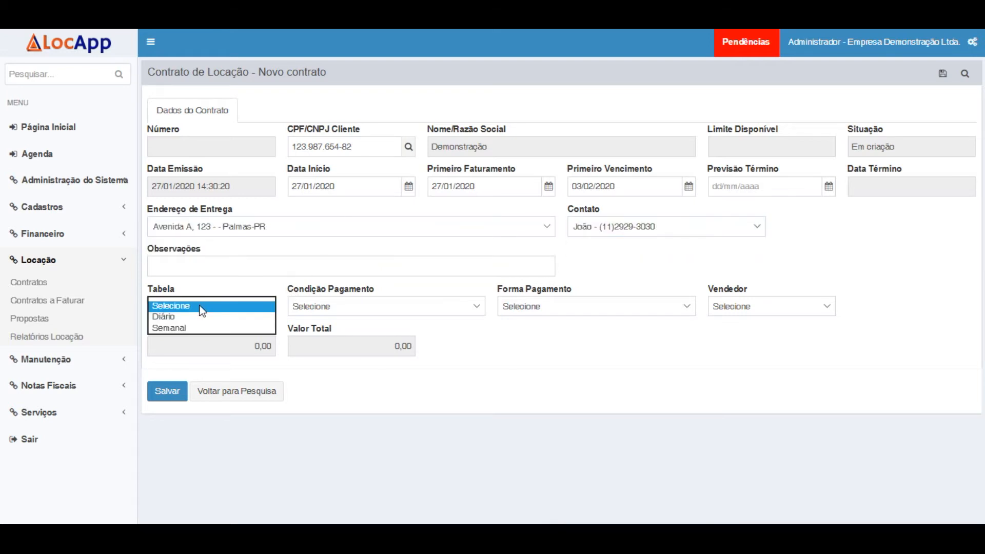
click(171, 349)
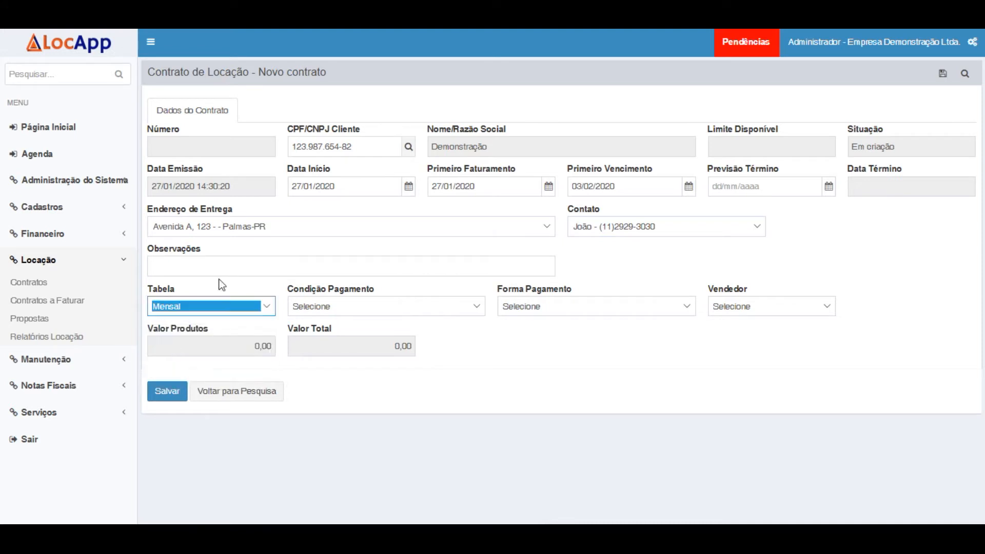
click(236, 268)
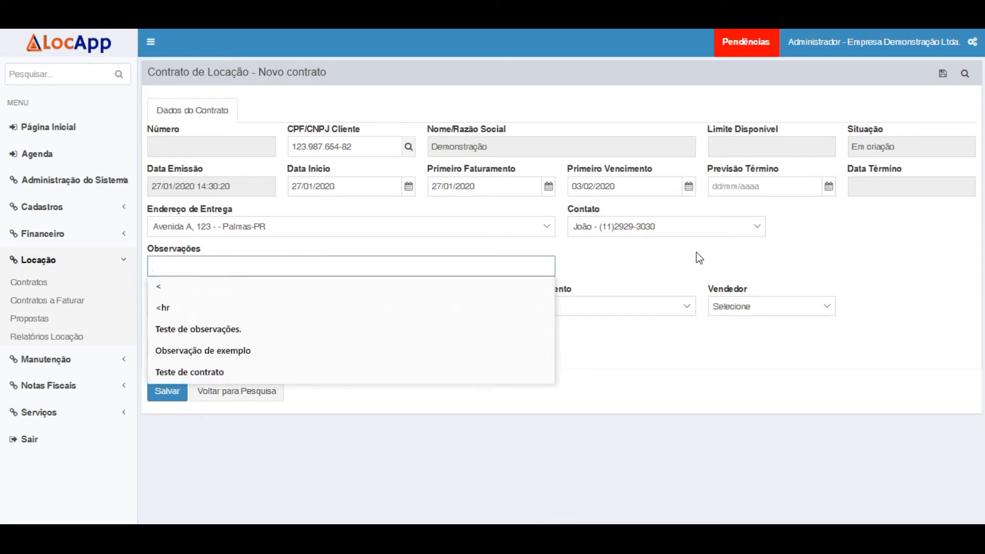
click(863, 252)
click(166, 392)
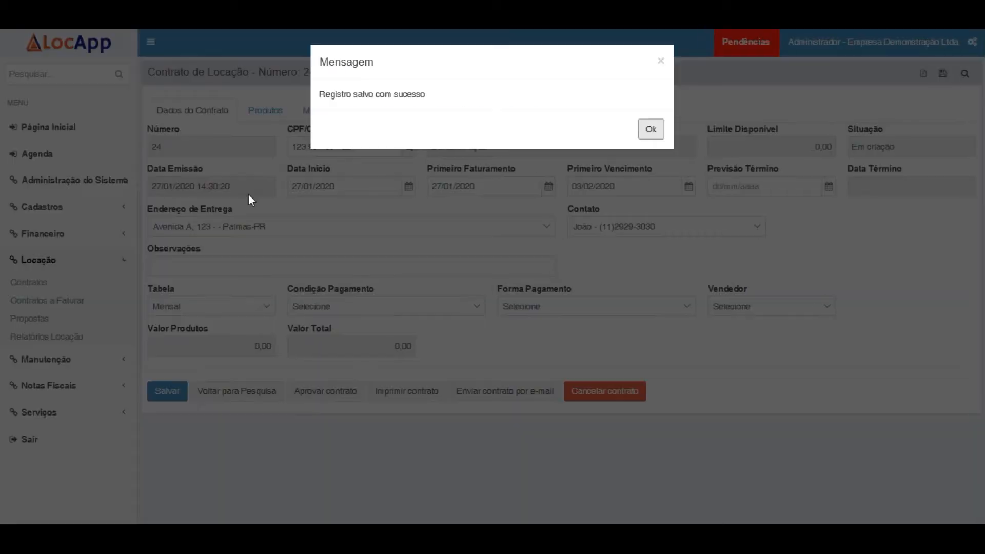
click(650, 129)
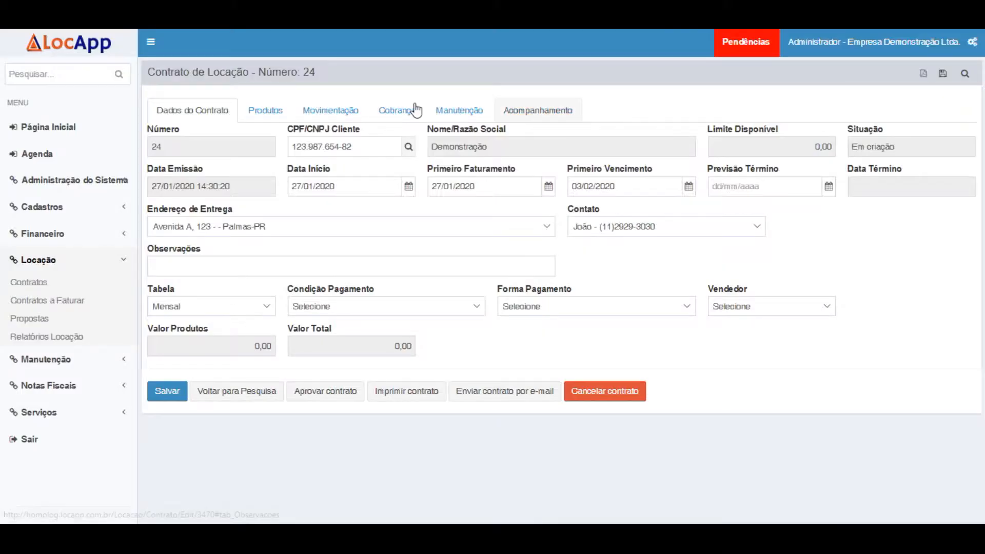
Step: Add one BETONEIRA with its accessories to the contract's products
click(255, 120)
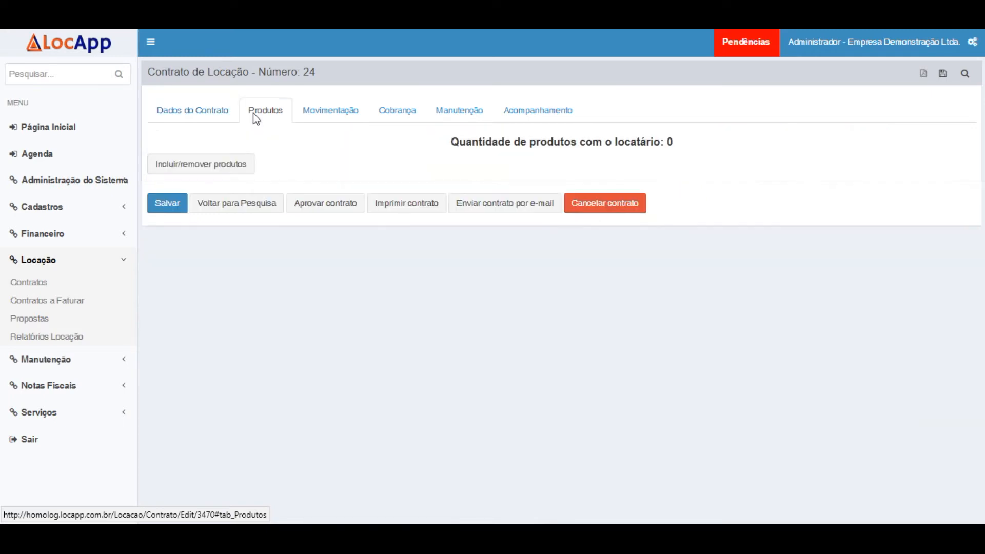
click(215, 177)
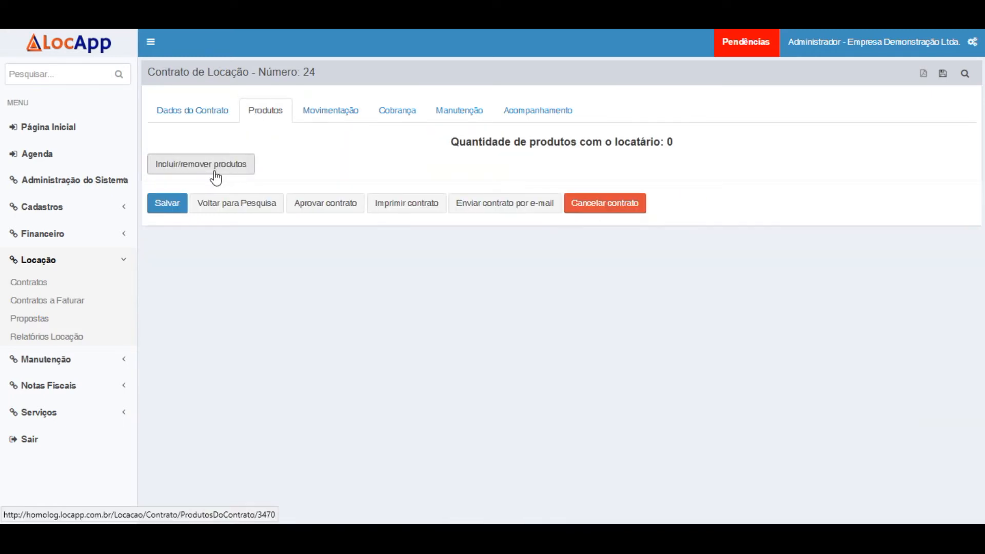
click(207, 169)
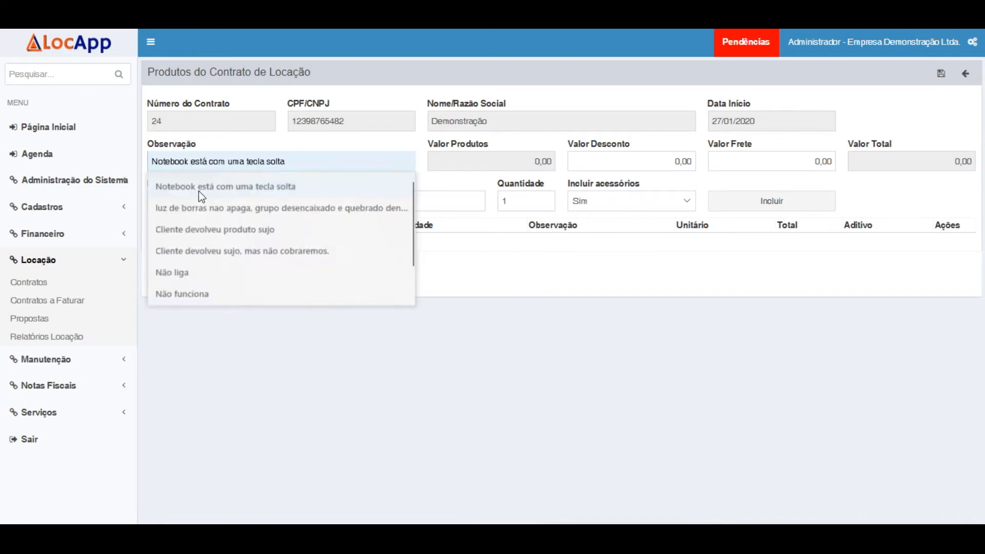
click(451, 196)
text(Beton)
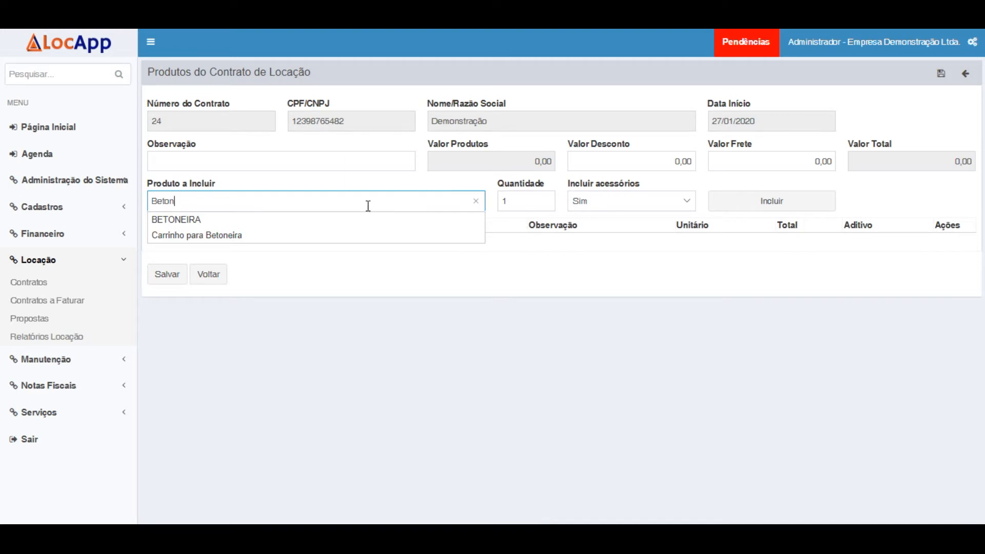
click(205, 223)
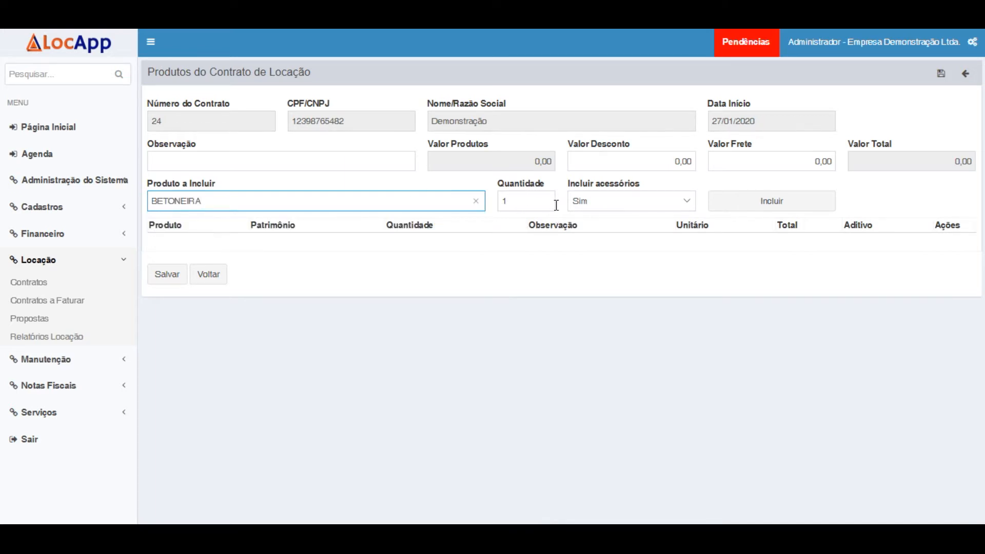
click(773, 206)
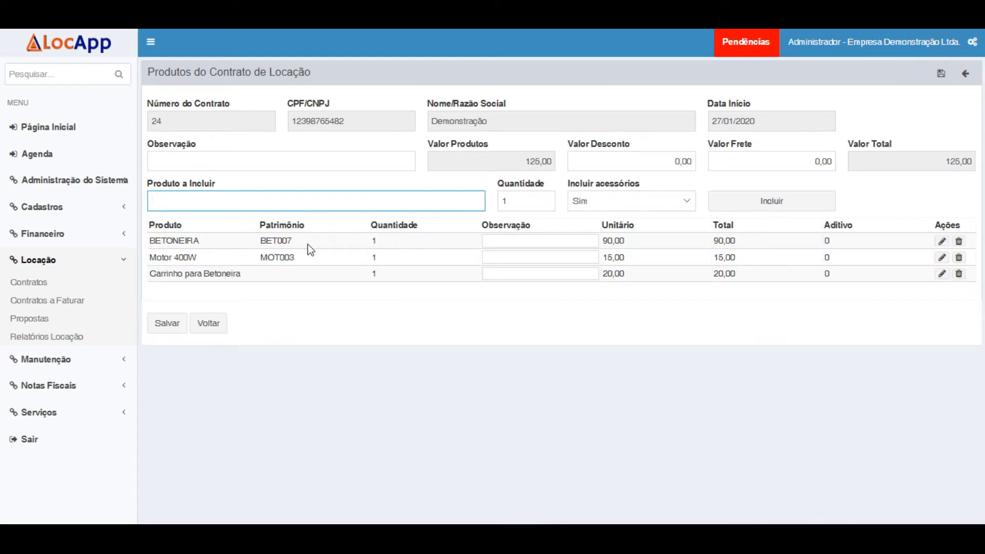
Step: Check the listed unit values and asset codes, and assign asset BET008 to the BETONEIRA item
drag(636, 241, 613, 241)
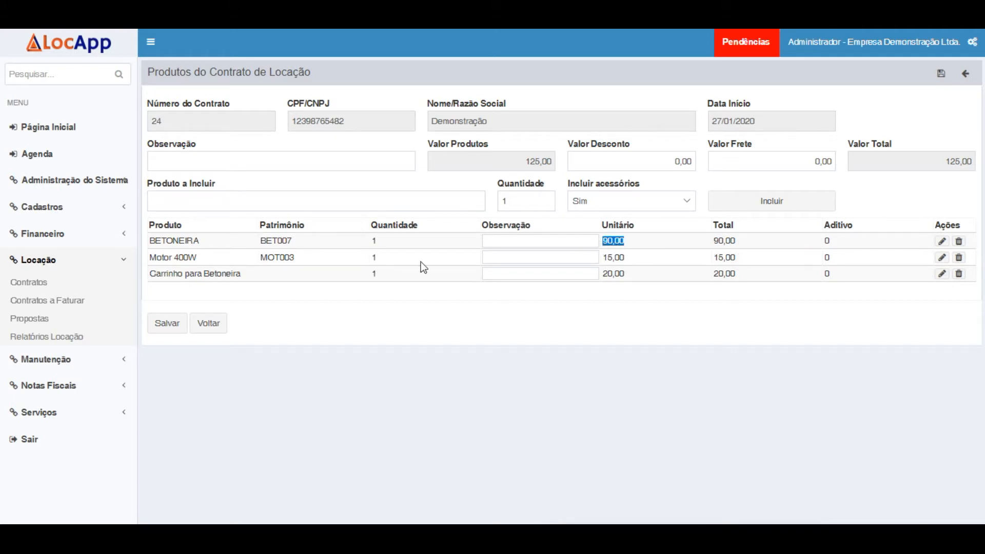
drag(291, 241, 261, 240)
drag(304, 259, 267, 258)
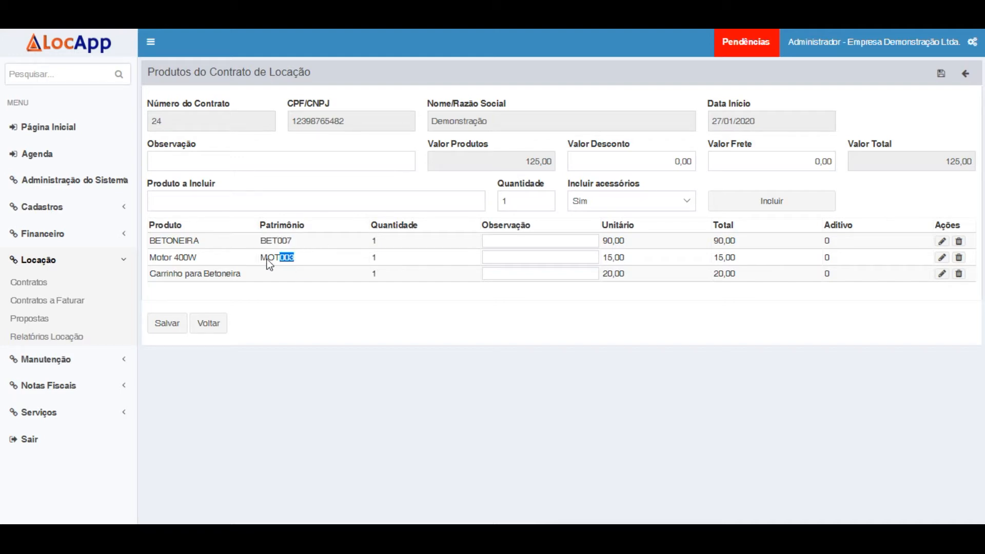
click(383, 263)
click(942, 241)
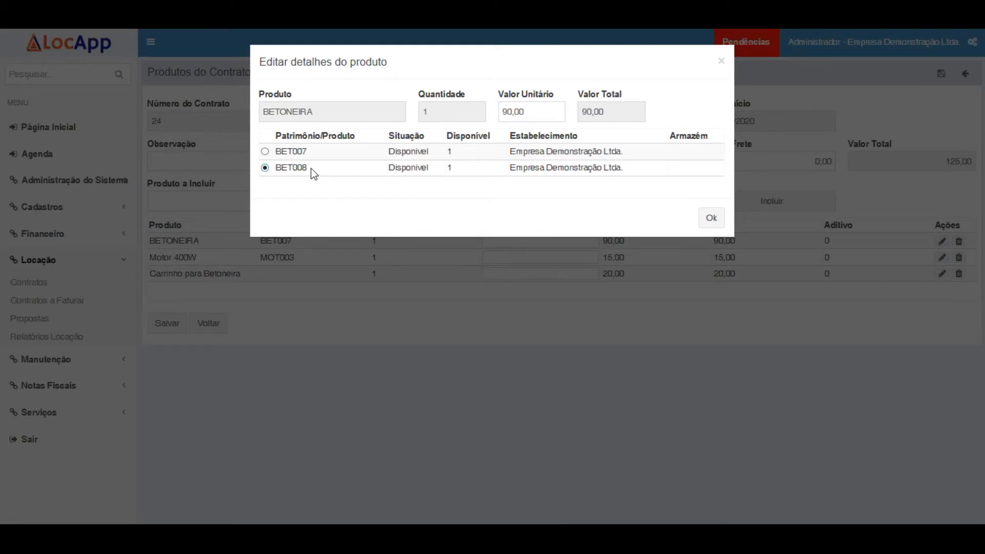
click(530, 109)
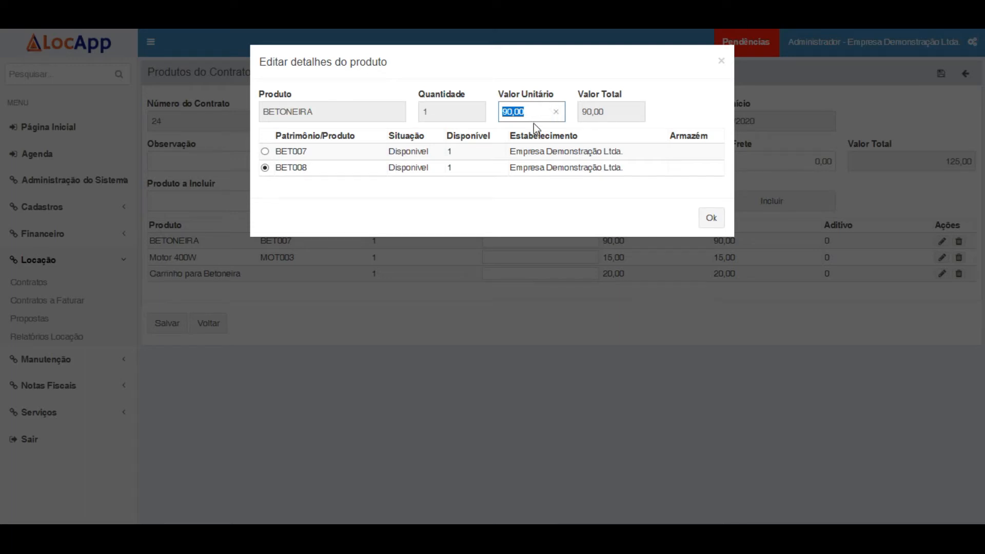
click(711, 218)
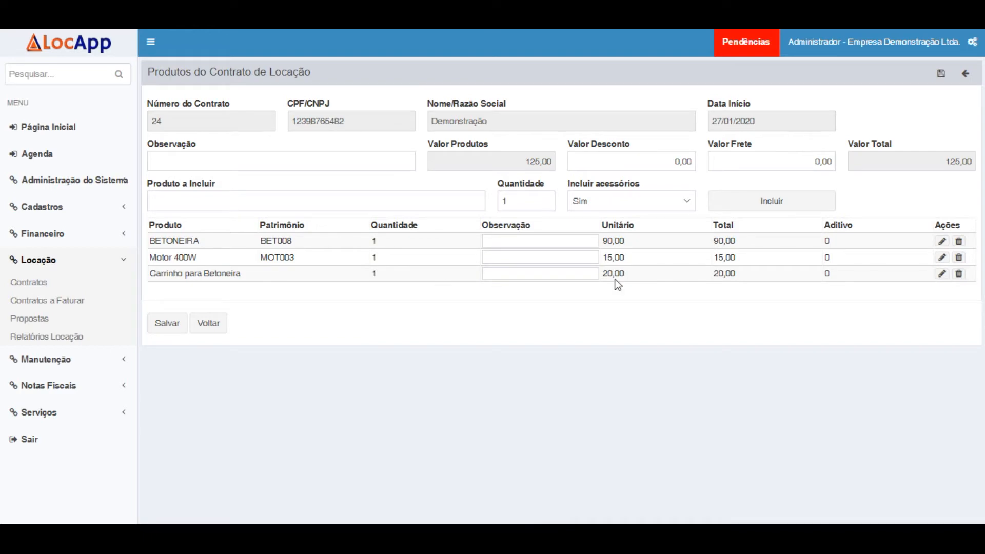
Step: Remove Carrinho para Betoneira from the contract's products and save the product list
click(959, 273)
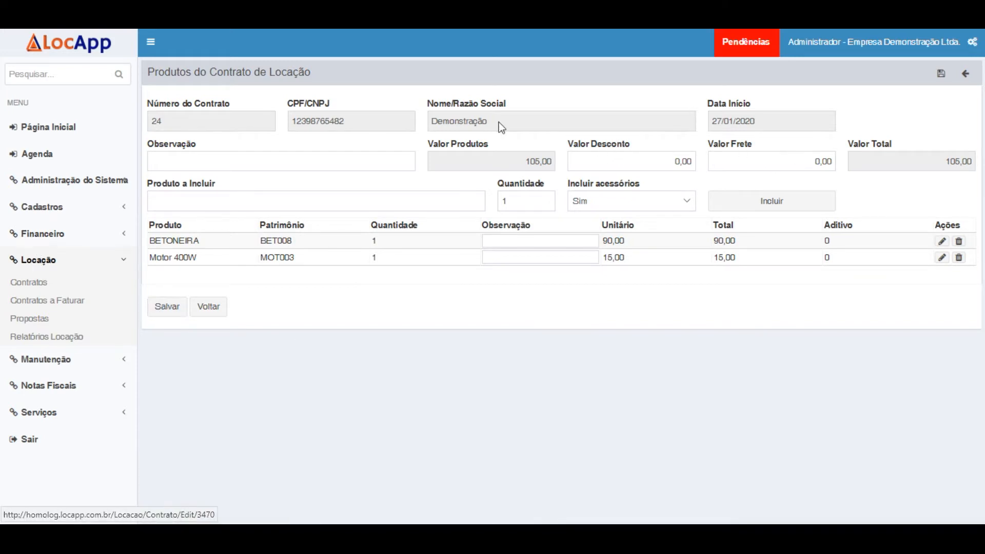
click(164, 308)
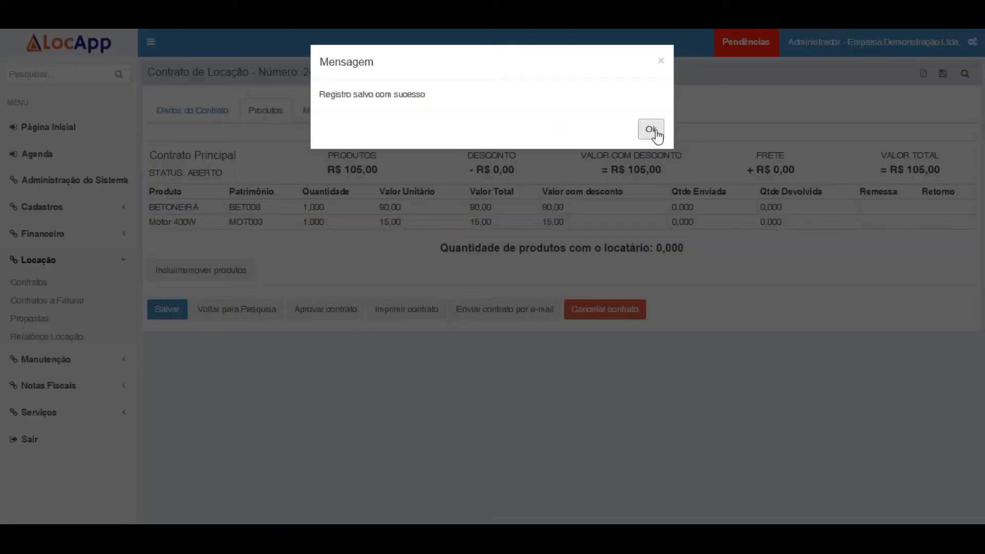
click(652, 128)
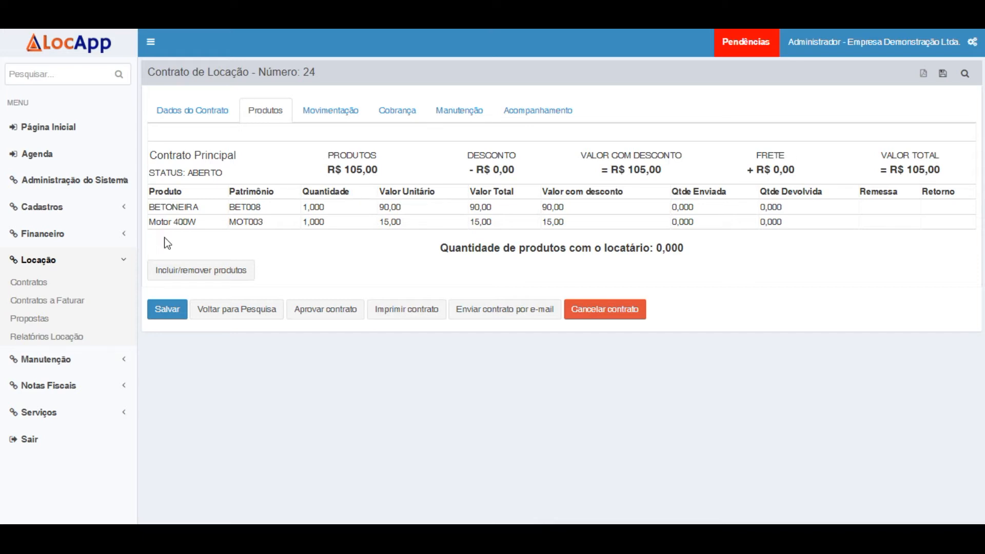
Step: Generate the printable rental contract and read through its clauses down to the signature area
click(409, 317)
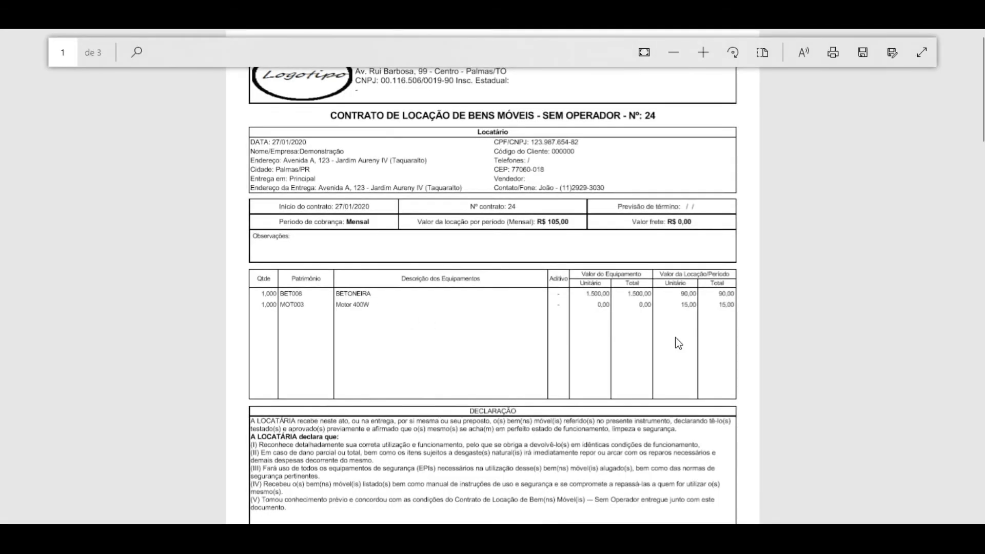
scroll(440, 210, down, 12)
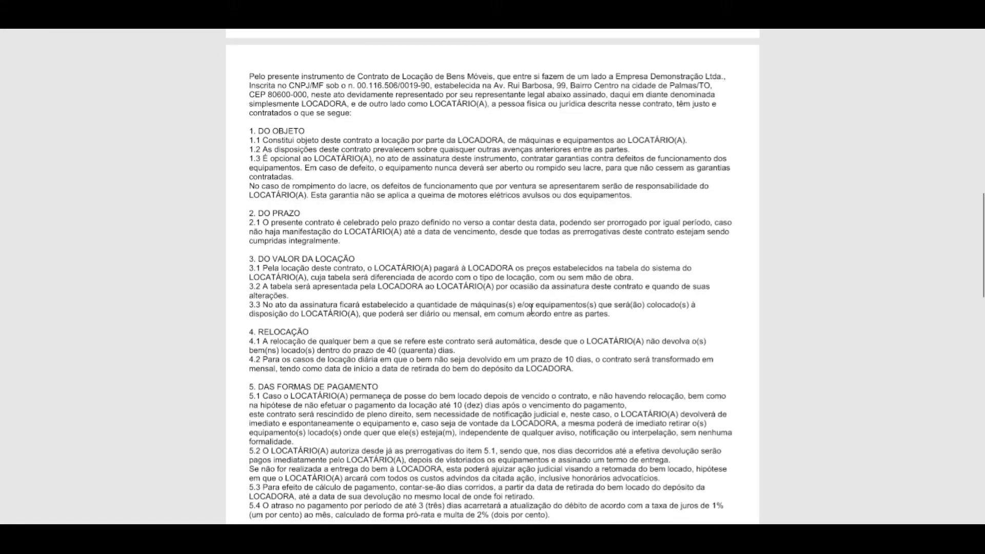
scroll(532, 309, down, 20)
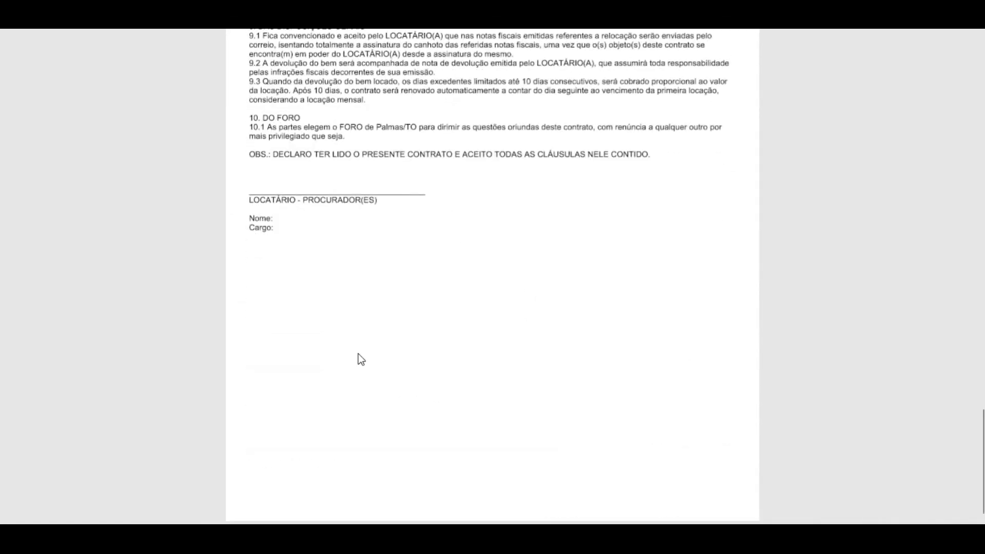
Step: Leave the printed contract and open the system administration parameters
scroll(358, 353, up, 10)
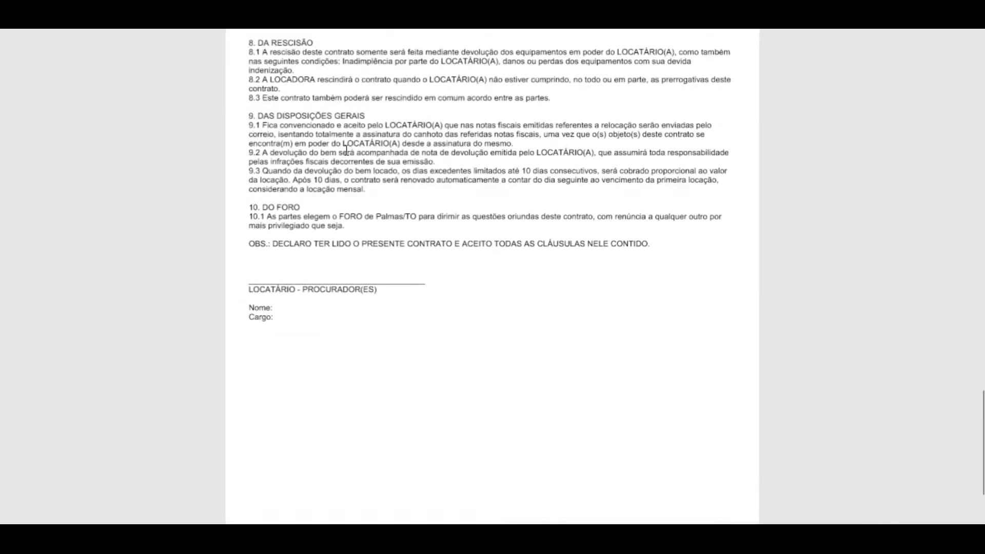
click(61, 15)
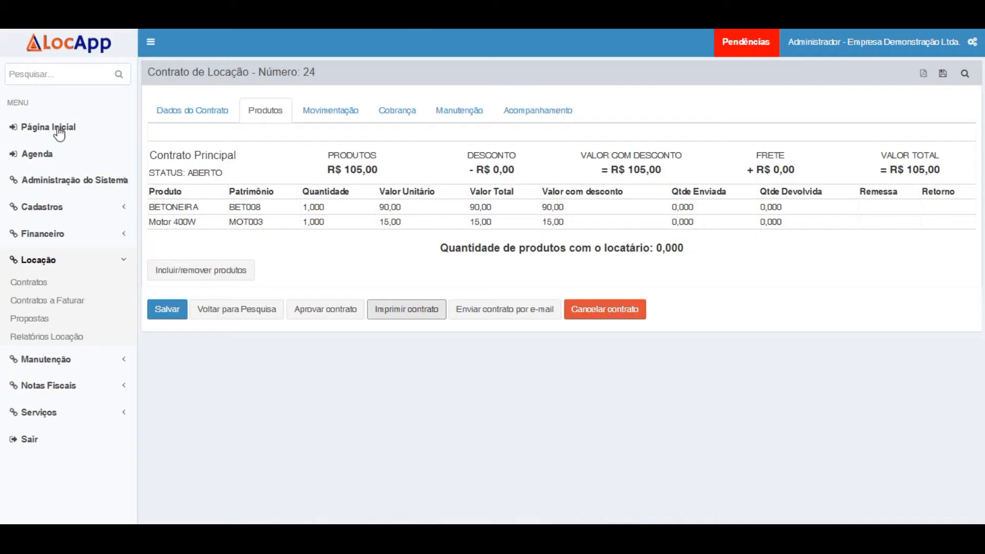
click(42, 185)
scroll(41, 246, down, 5)
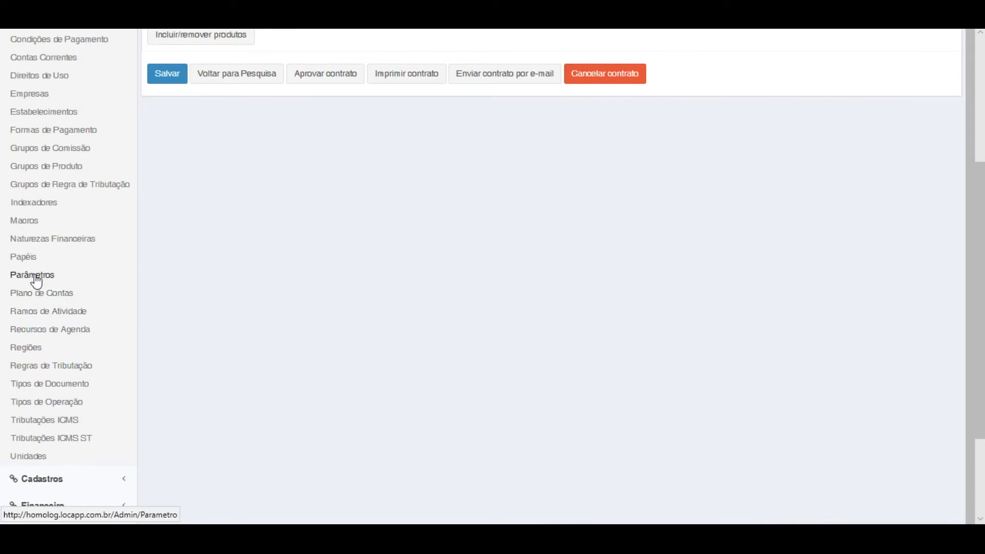
click(32, 275)
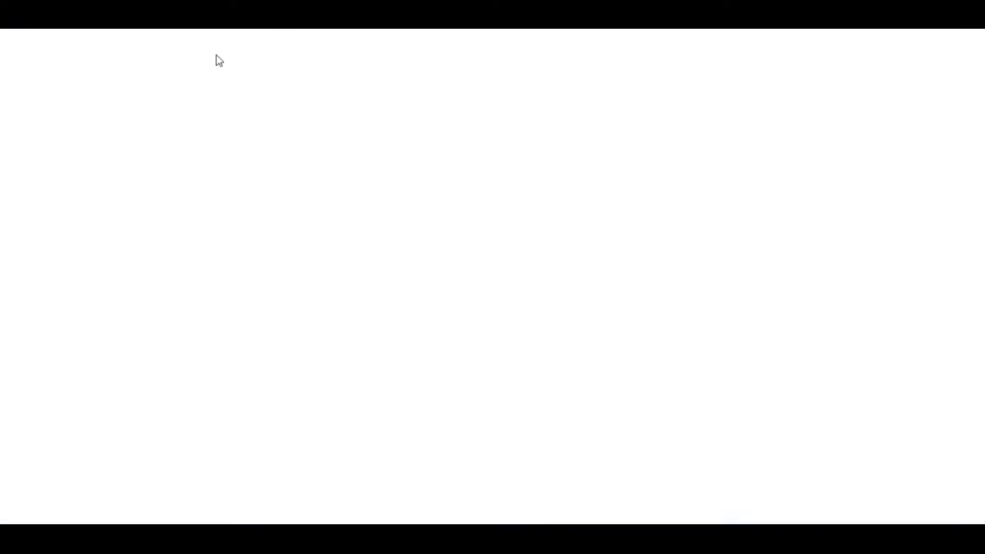
Step: Filter the parameters by "texto" and open ContratoLocacao.TextoContratual for editing
click(214, 99)
text(logi)
key(BackSpace)
text(o)
key(BackSpace)
key(BackSpace)
key(BackSpace)
key(BackSpace)
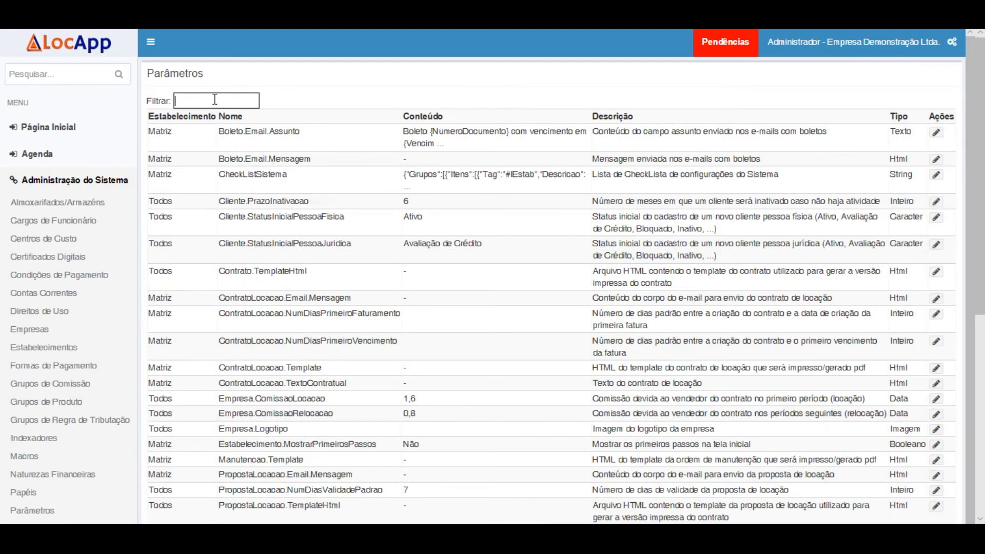
text(texto)
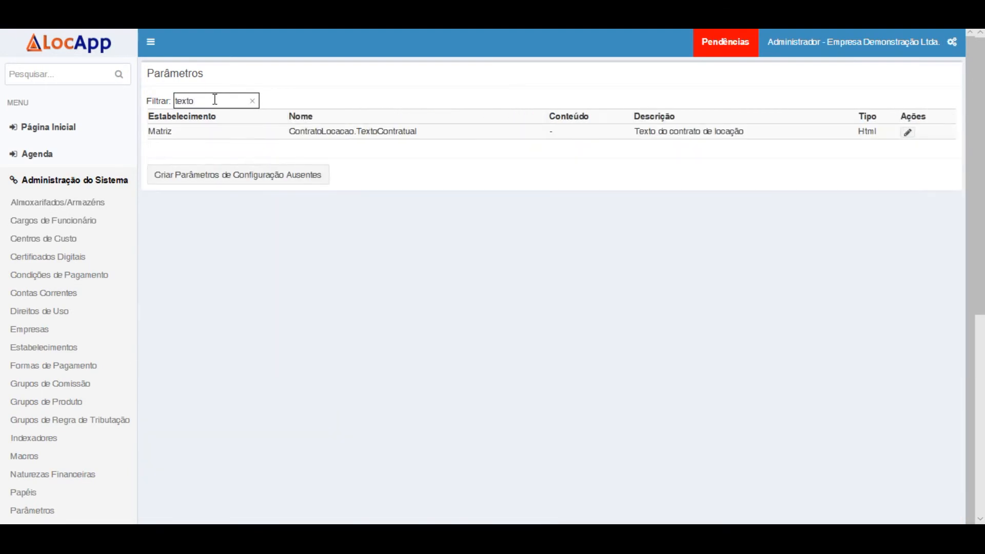
click(908, 133)
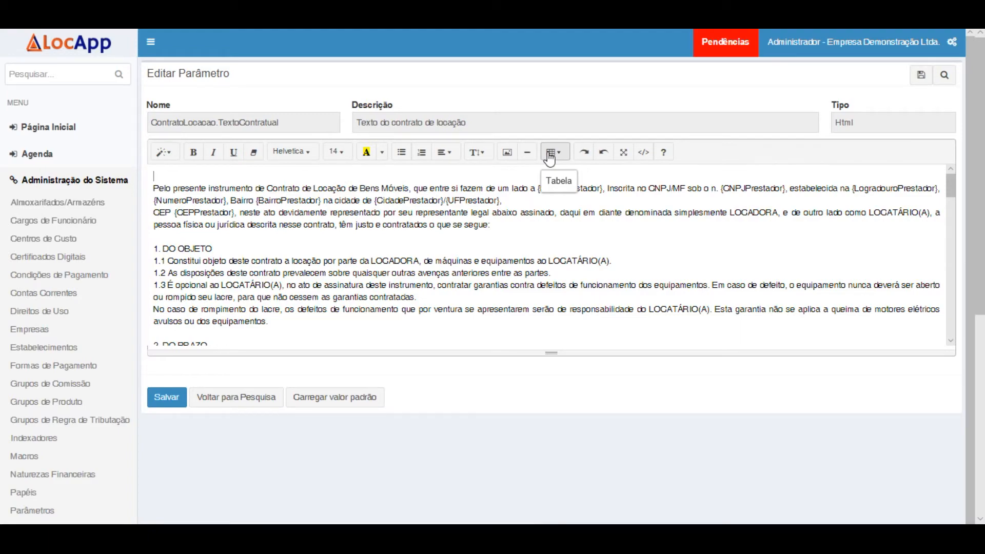
Step: Examine the rental contract text and its {NomePrestador} placeholder, and return to the rental contract
scroll(478, 257, down, 5)
scroll(478, 260, down, 3)
scroll(477, 257, up, 10)
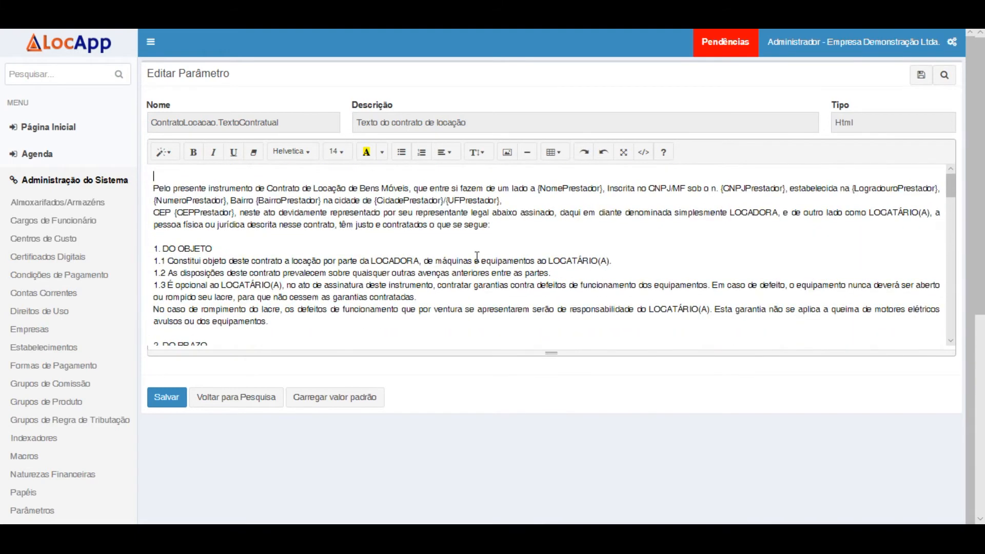
drag(538, 190, 602, 189)
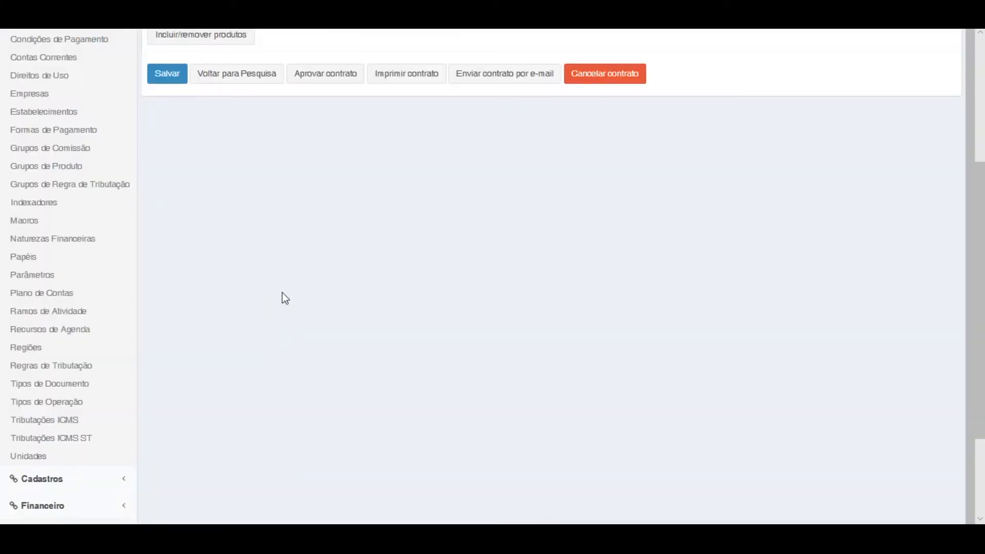
scroll(281, 294, up, 5)
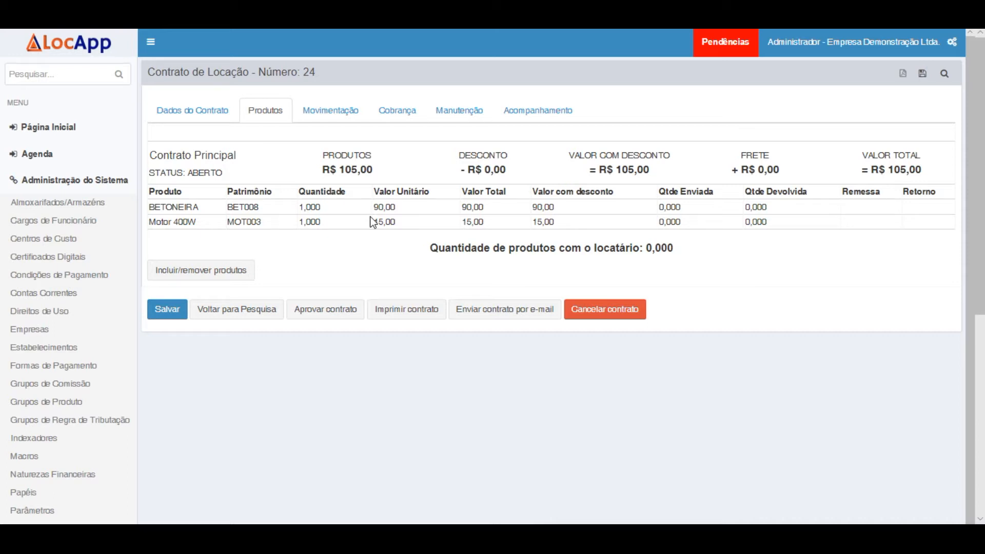
Step: Start the first product movement for the rental contract and confirm the contract's approval
click(380, 117)
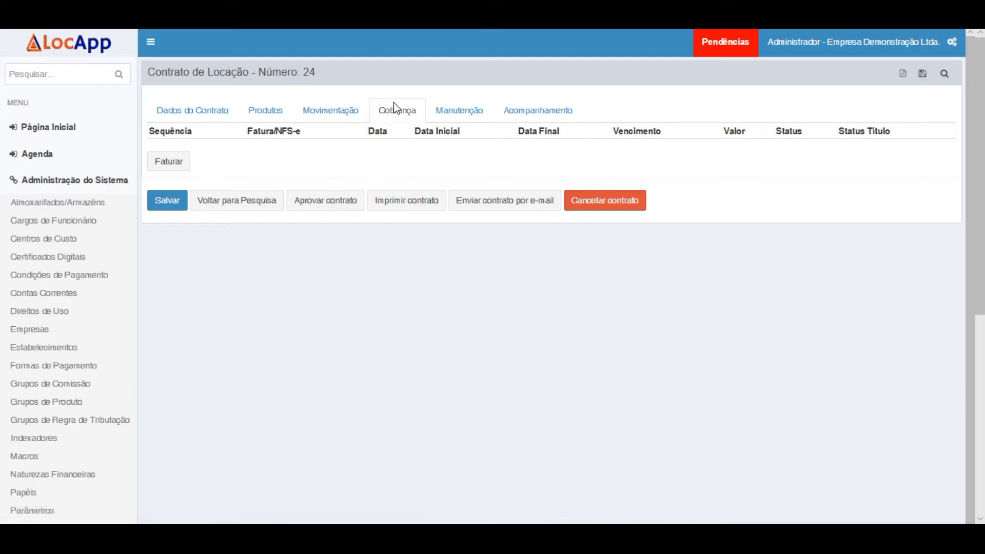
click(331, 109)
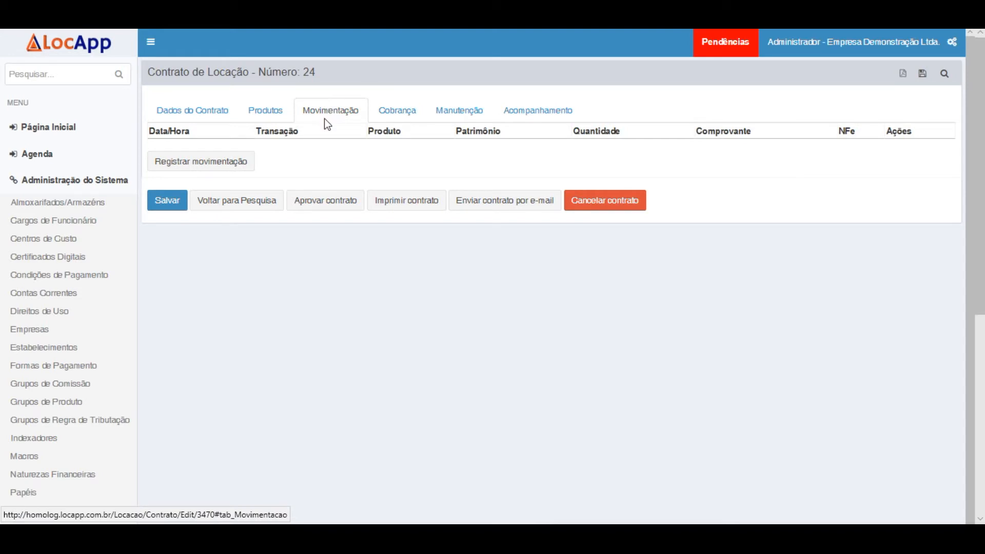
click(223, 162)
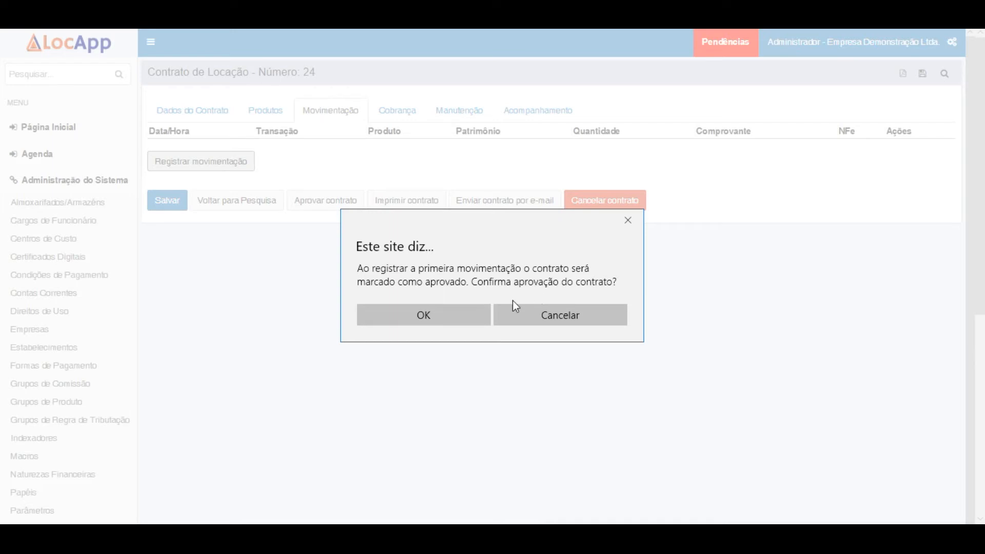
click(423, 316)
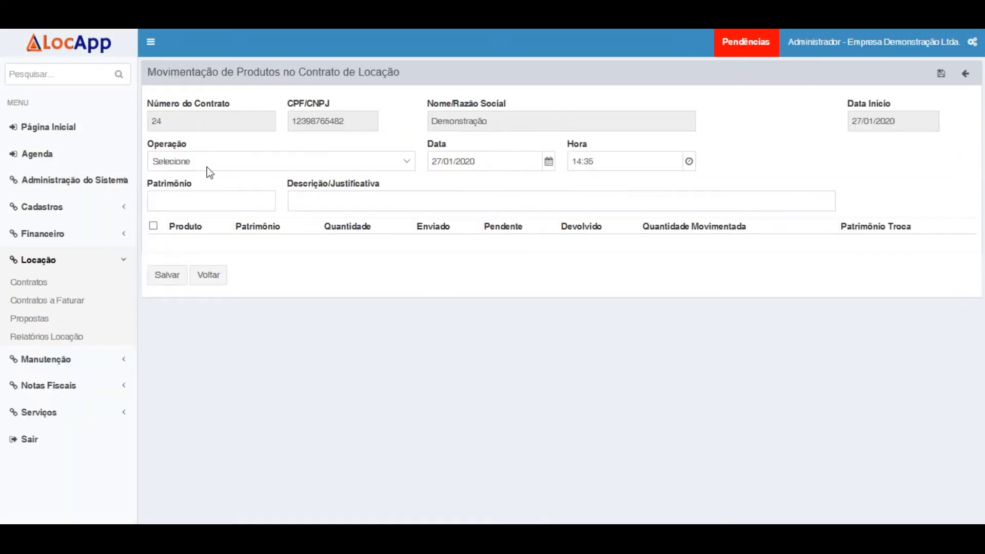
Step: Set the movement operation to Remessa, include both BETONEIRA and Motor 400W, and save it
click(197, 167)
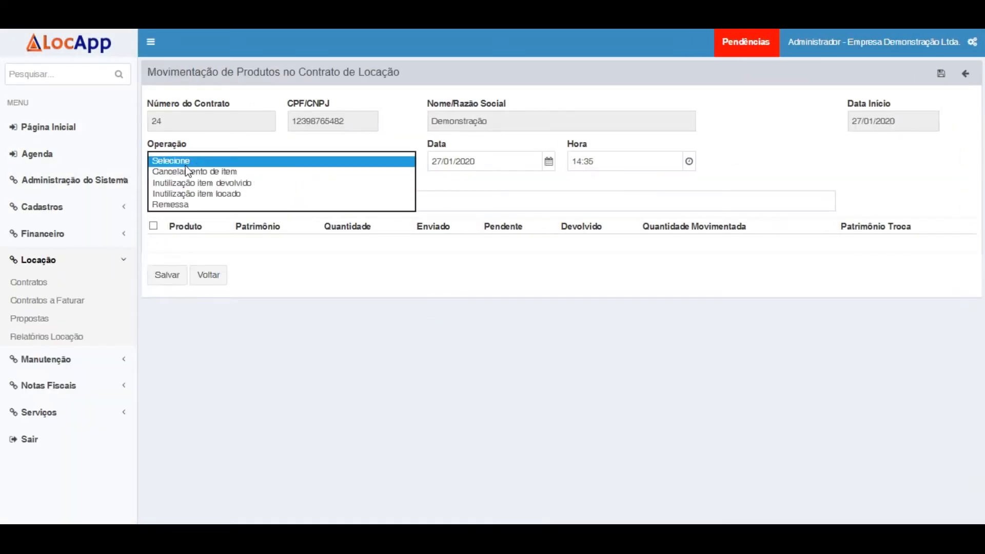
click(176, 204)
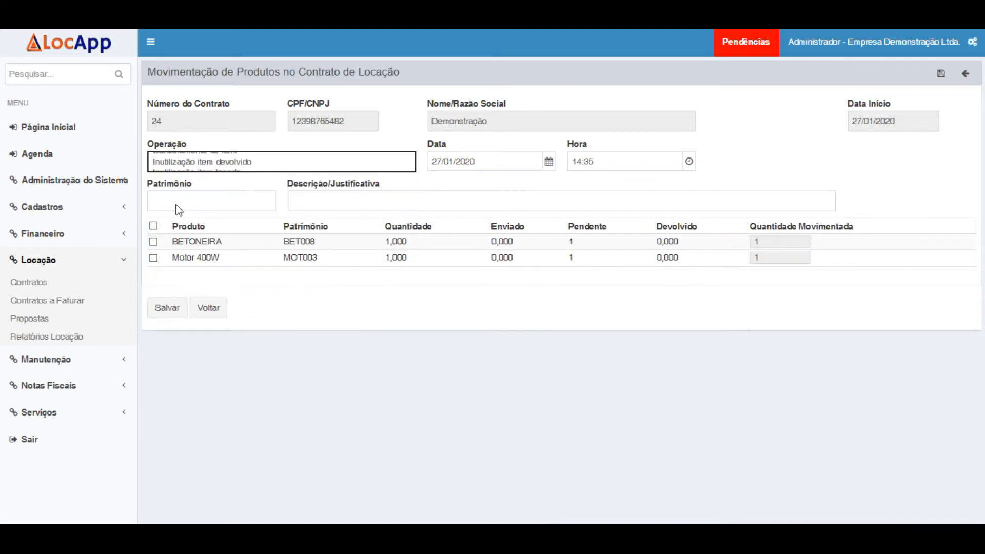
click(153, 241)
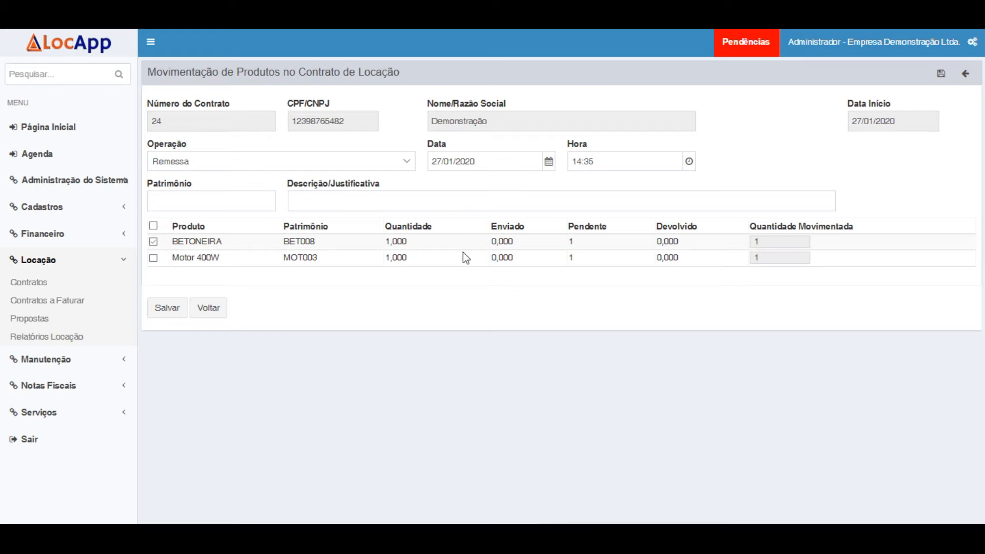
click(153, 226)
click(163, 308)
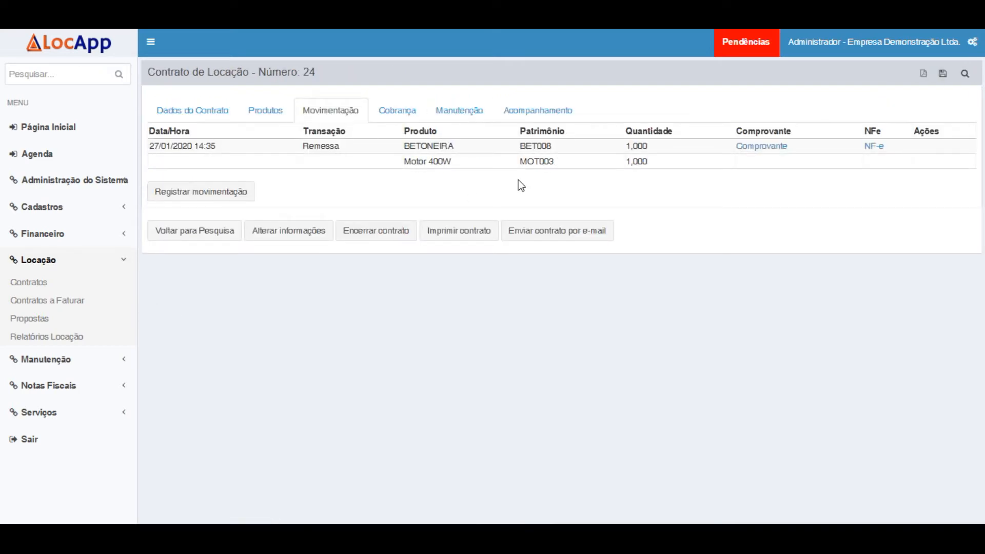
Step: Check the shipment's date and products in the movement list and read through its delivery receipt
drag(149, 147, 223, 149)
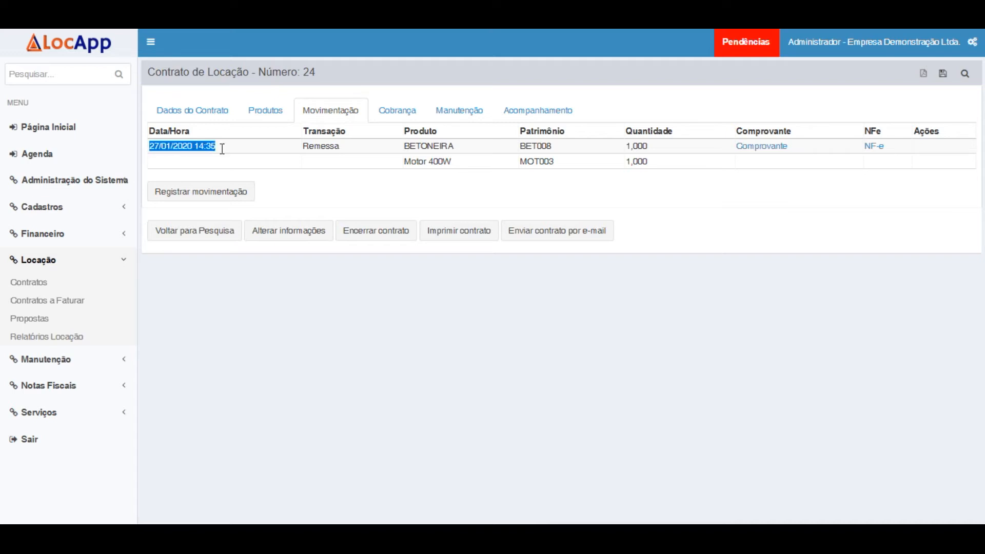
drag(362, 149, 492, 166)
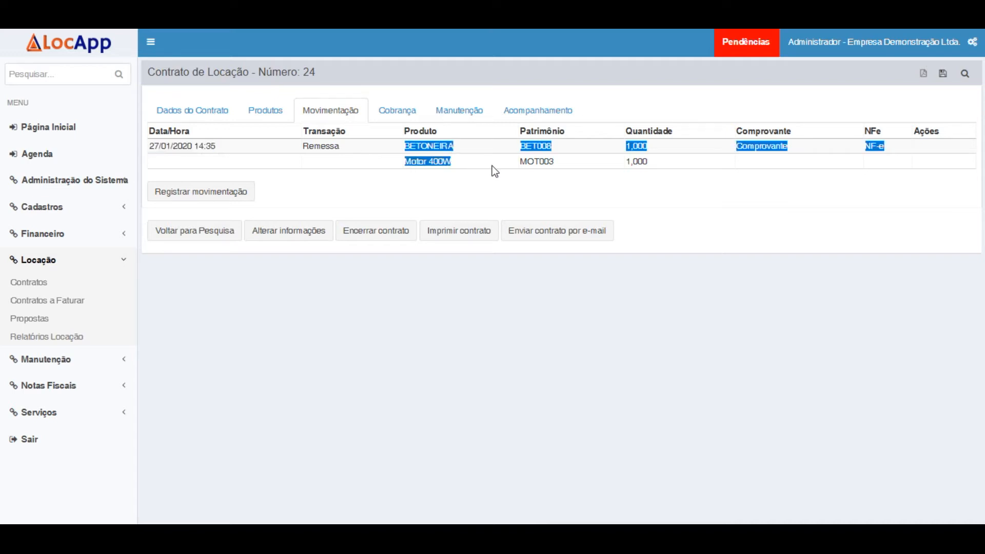
click(616, 162)
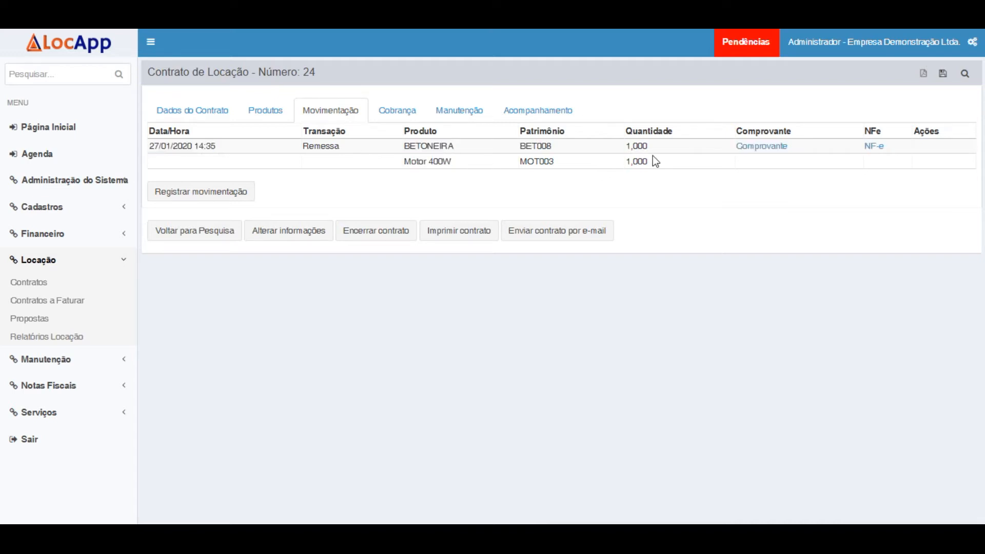
click(770, 149)
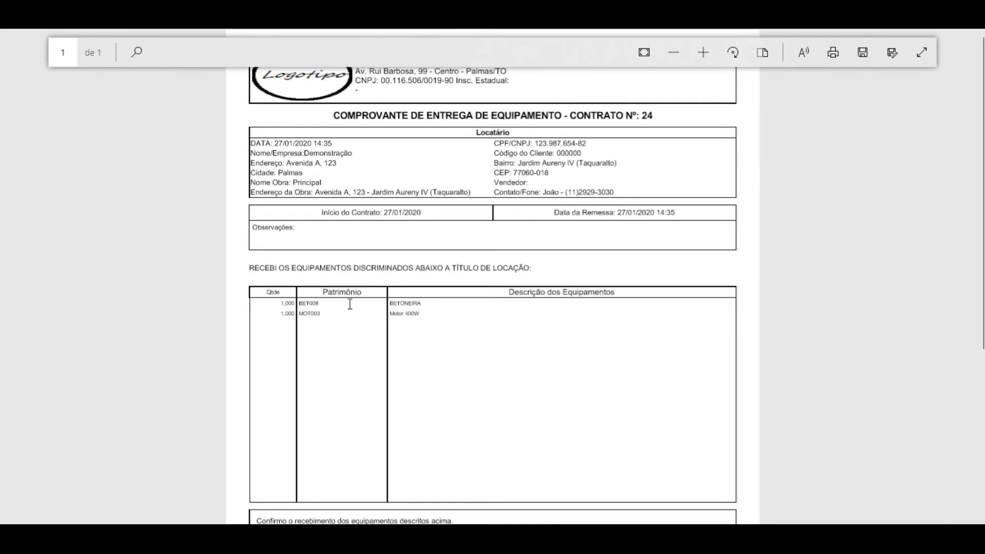
scroll(350, 309, down, 5)
scroll(389, 341, up, 5)
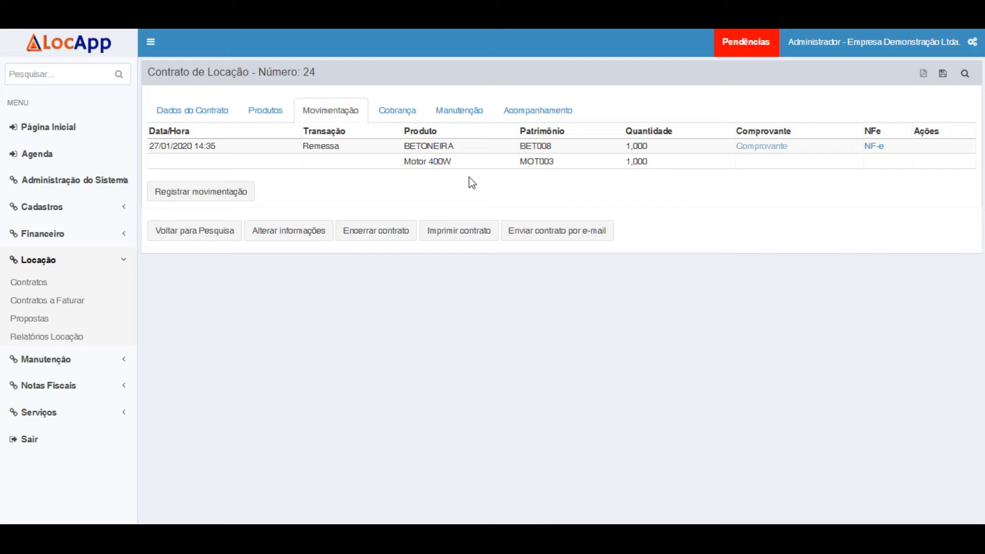
Step: Check the contract's sent product quantities and the total held by the renter, and return to its movements
click(259, 110)
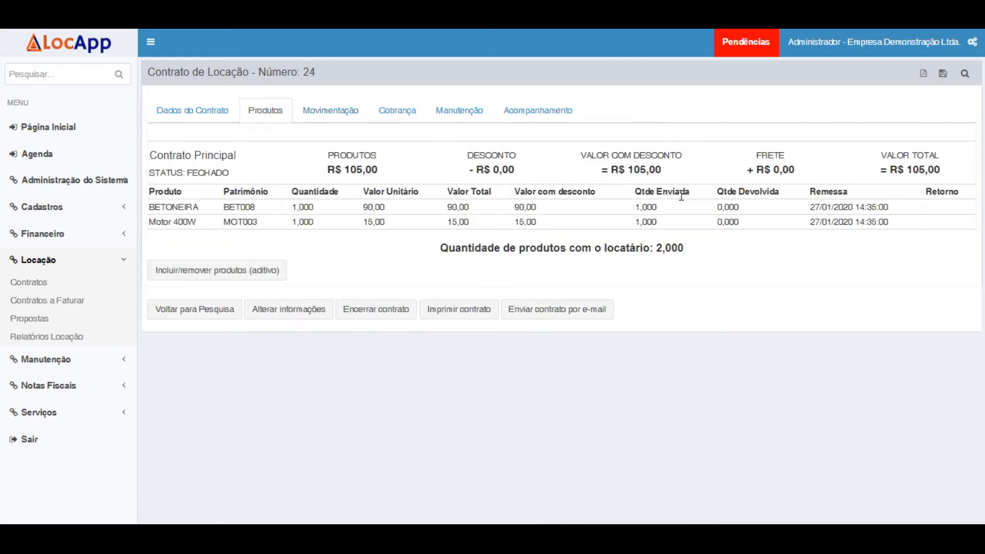
drag(584, 247, 695, 249)
click(697, 249)
click(311, 113)
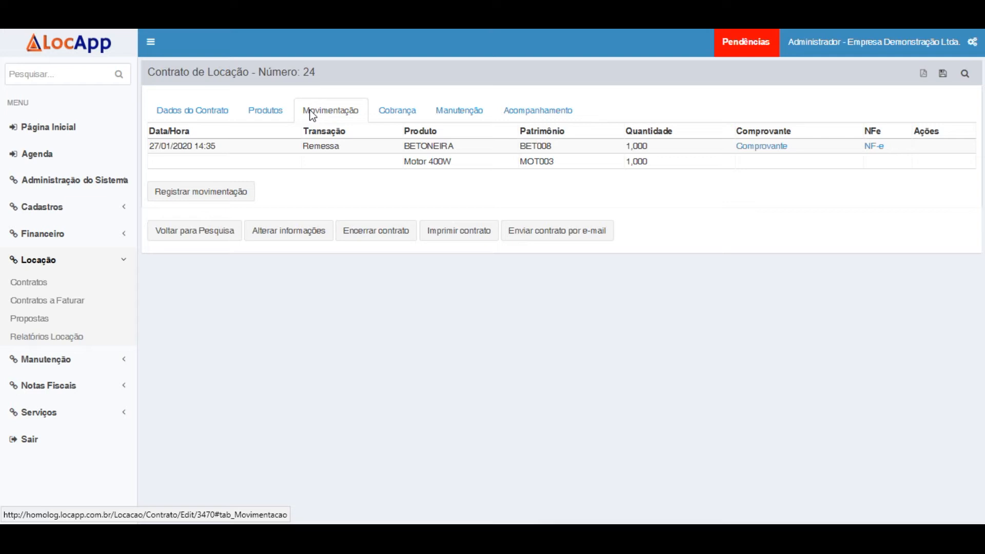
Step: Review the contract data and start a billing record from the contract's Cobrança section
click(171, 117)
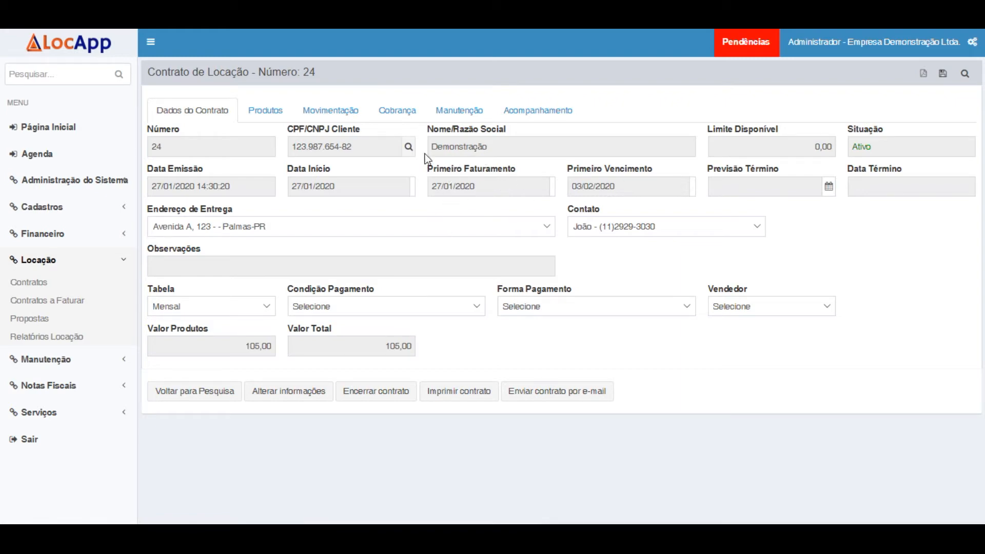
click(390, 124)
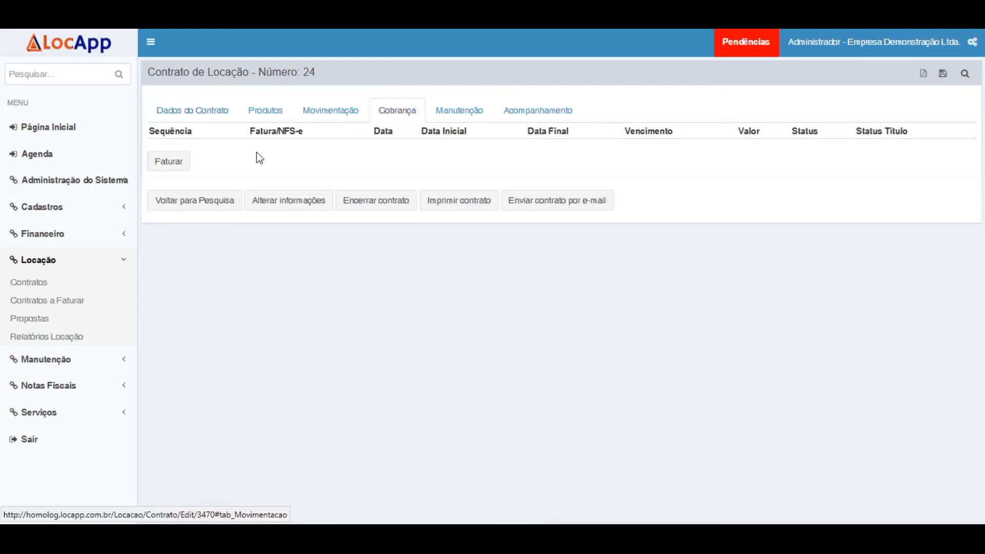
click(168, 162)
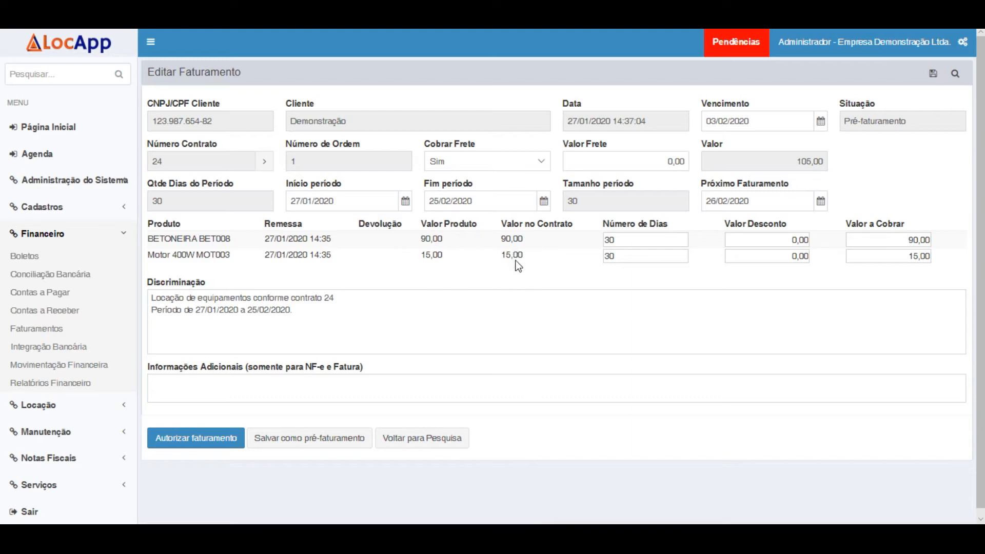
Step: Try 27 billed days for BETONEIRA and set the number of days back to 30
click(652, 240)
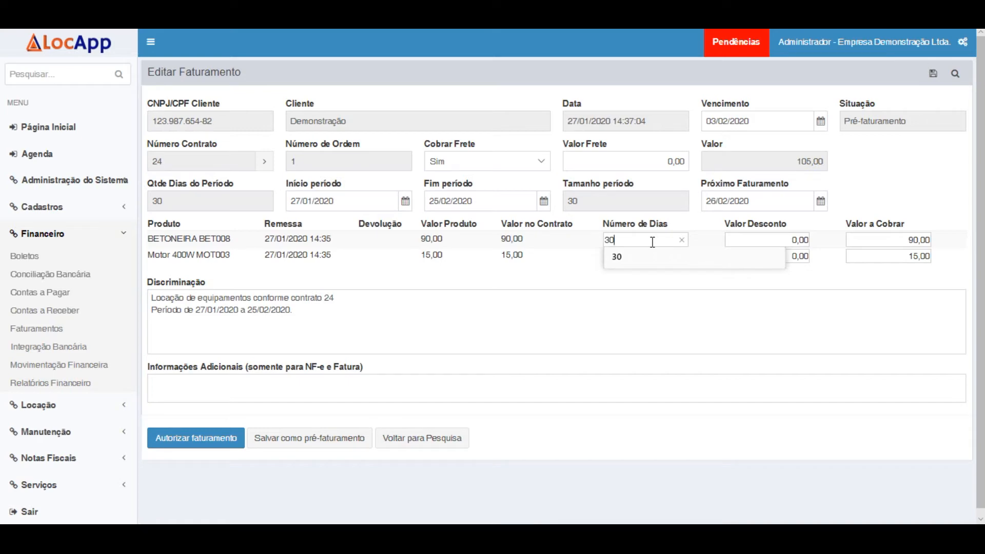
key(BackSpace)
key(BackSpace)
text(27)
key(Tab)
key(shift+Tab)
text(30)
key(Tab)
Step: Examine the billing's Discriminação text, including the contract reference and rental period
click(283, 324)
drag(283, 325, 123, 292)
click(384, 331)
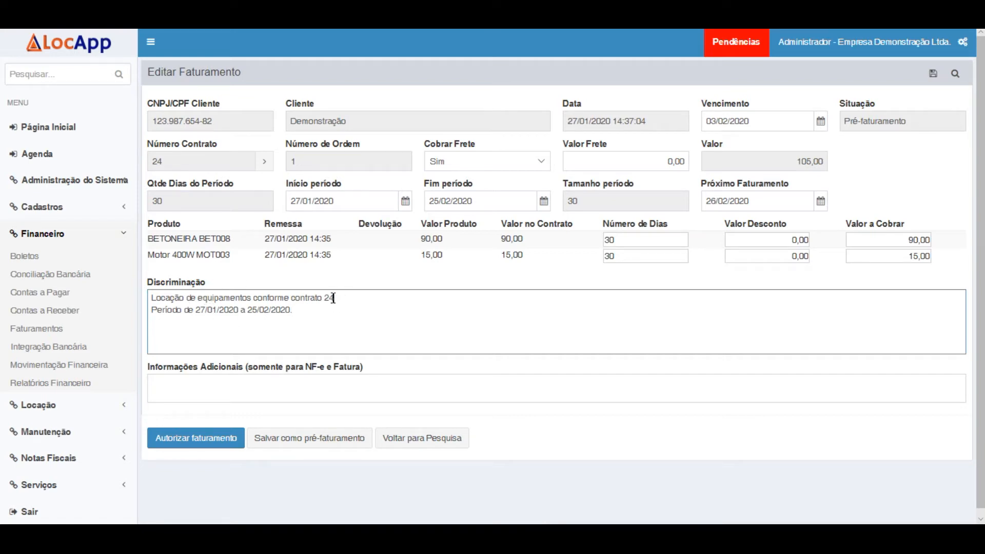
drag(171, 311, 350, 334)
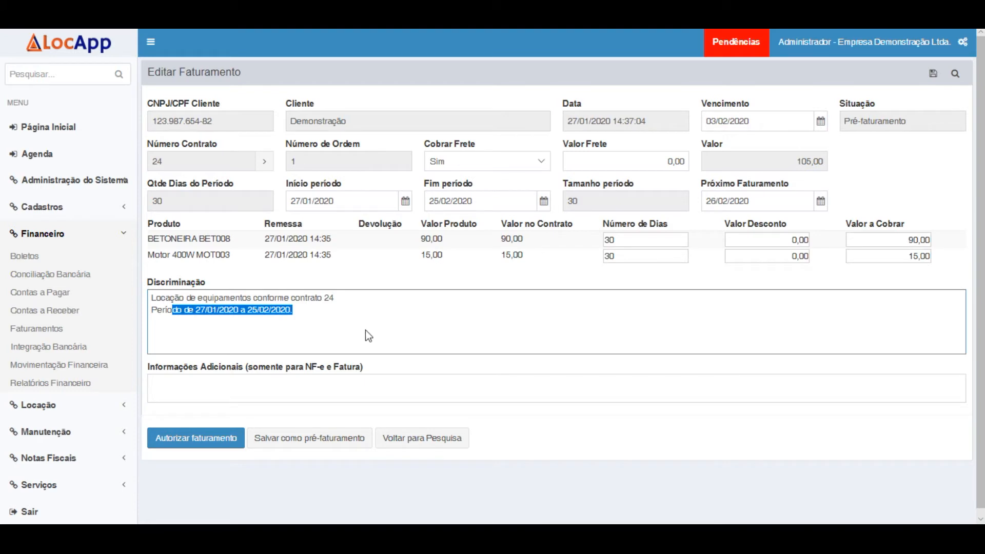
click(359, 331)
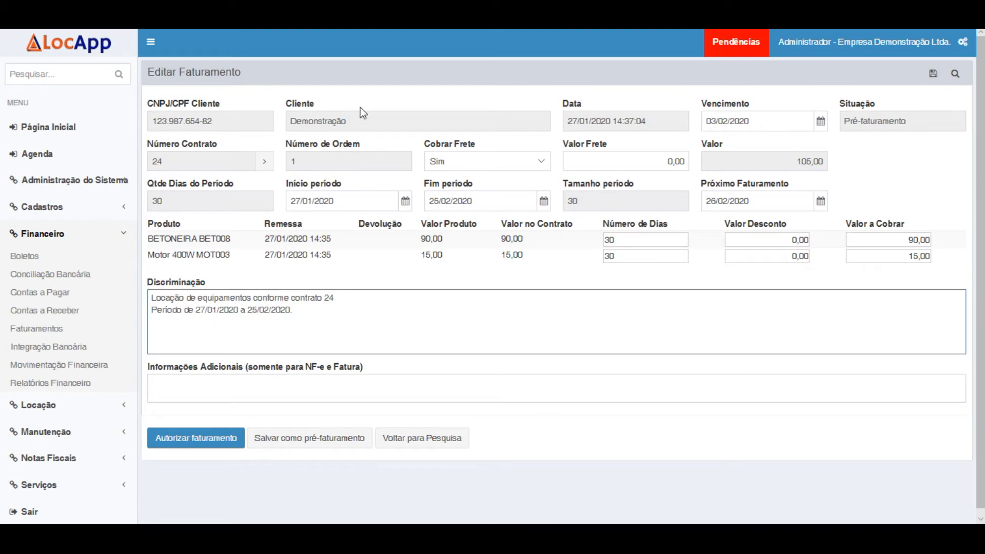
Step: Authorize the contract's billing, acknowledge the save, and create a Fatura for it
click(181, 447)
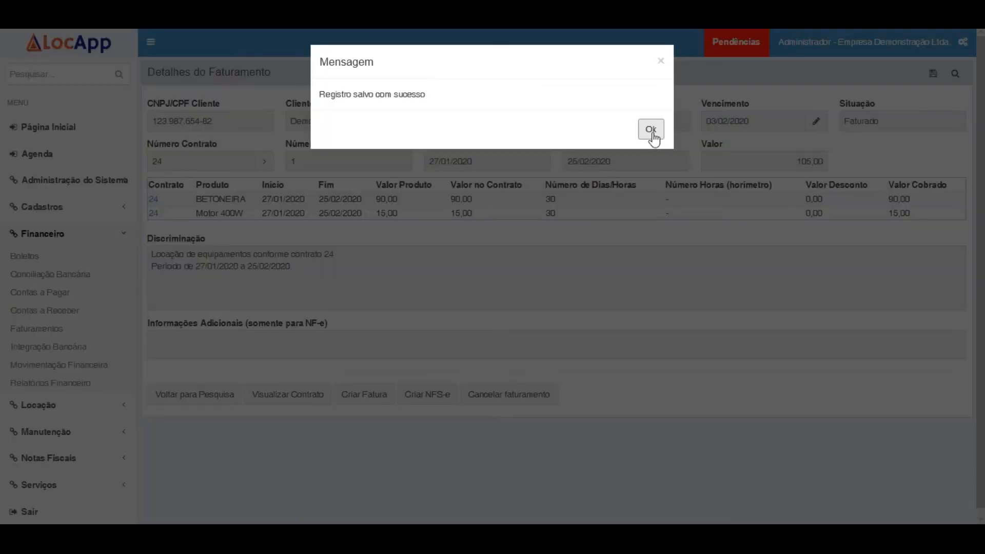
click(653, 132)
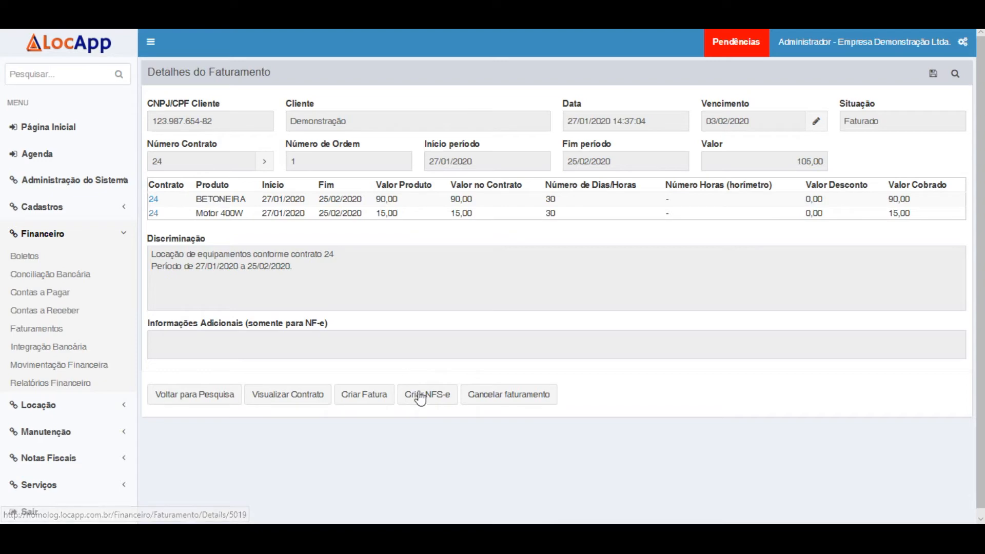
click(369, 406)
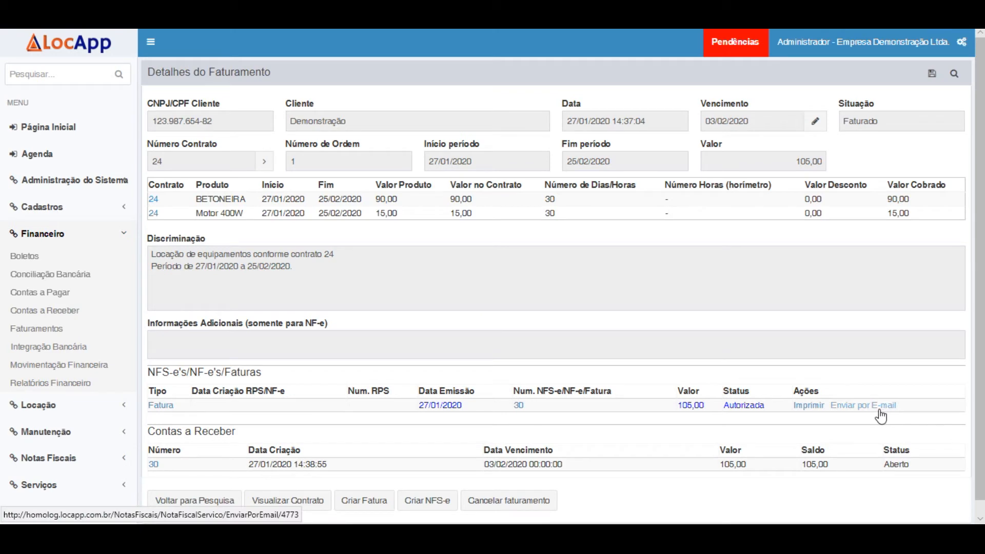
Step: Open the printable version of the contract's Fatura, review it down to the Comprovante de Recebimento, and return to the billing details
click(805, 406)
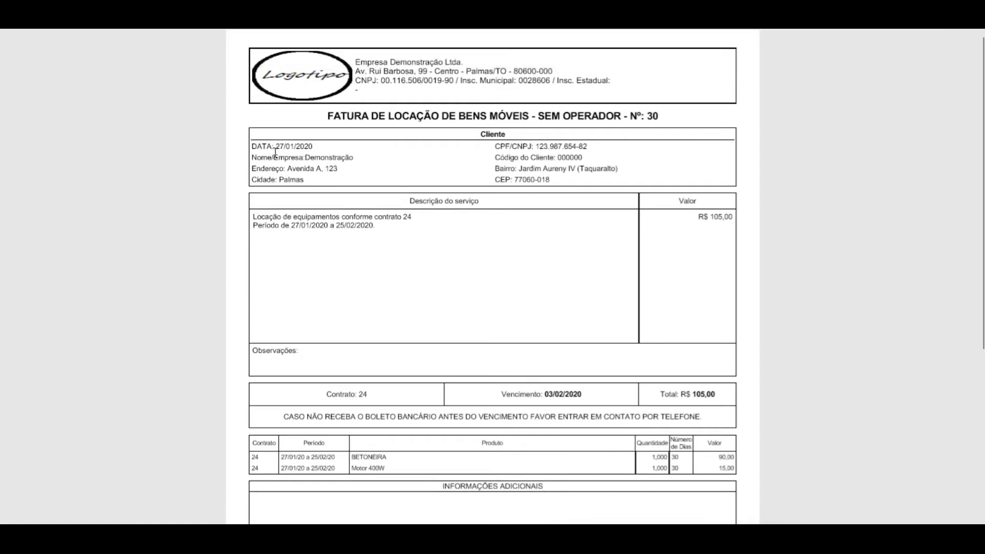
scroll(308, 308, down, 3)
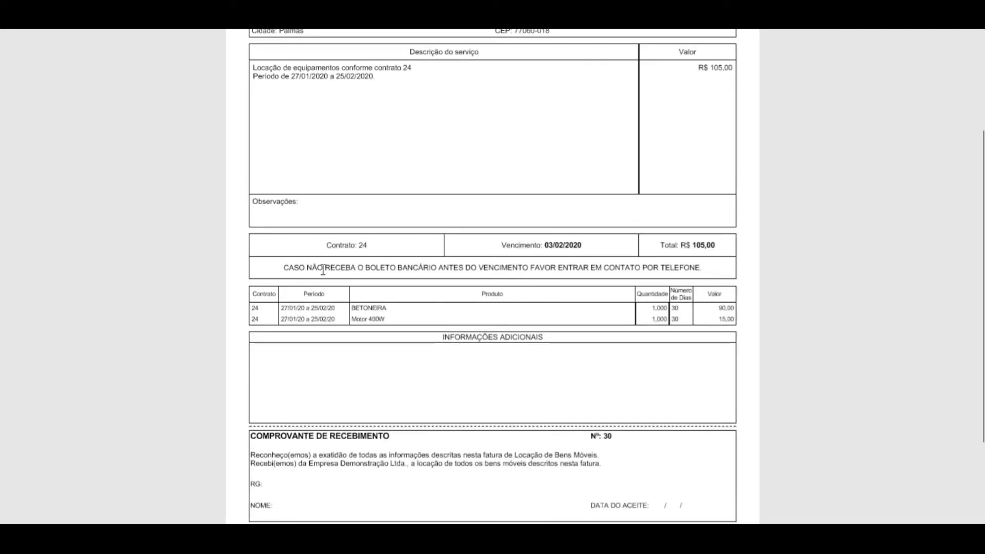
scroll(323, 270, down, 3)
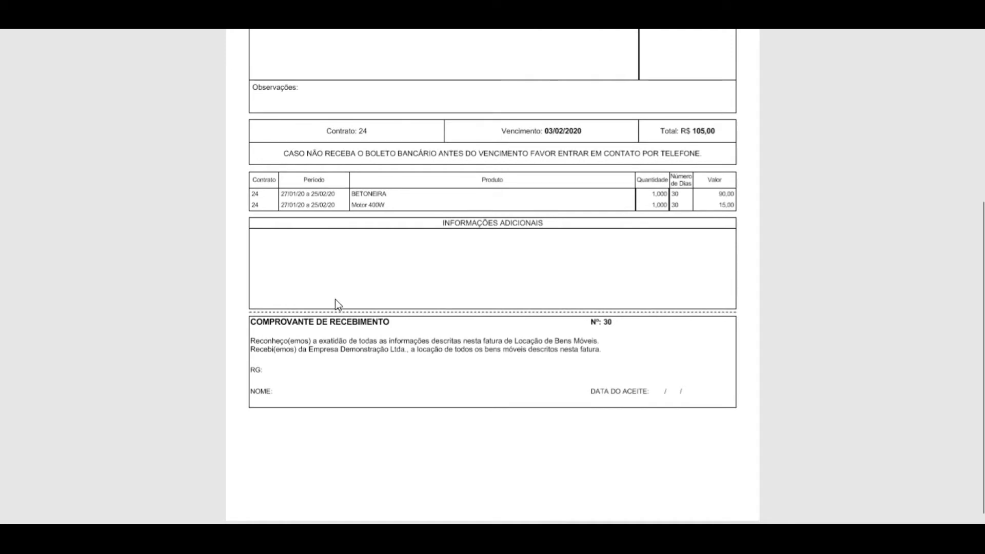
scroll(334, 300, up, 5)
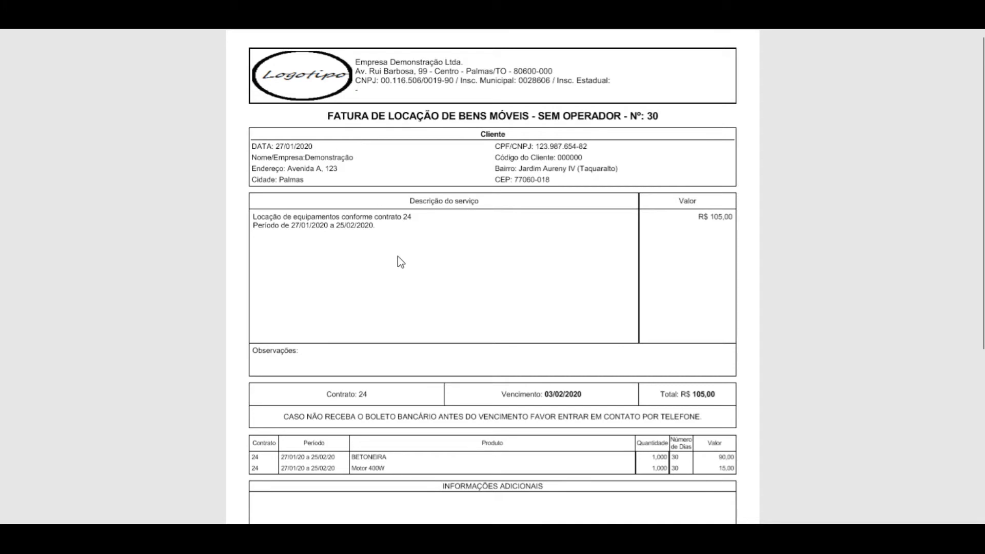
scroll(398, 256, down, 3)
scroll(399, 264, down, 2)
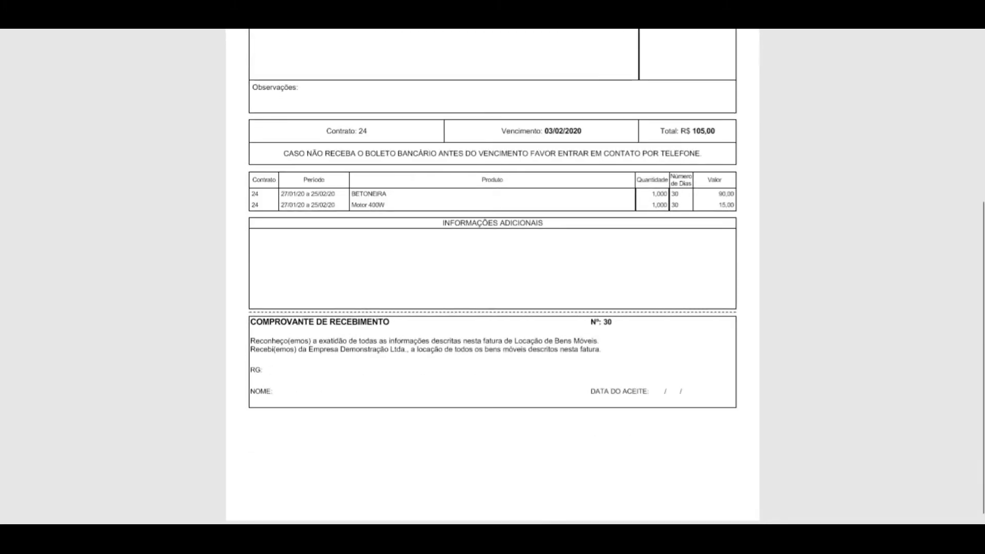
key(alt+Left)
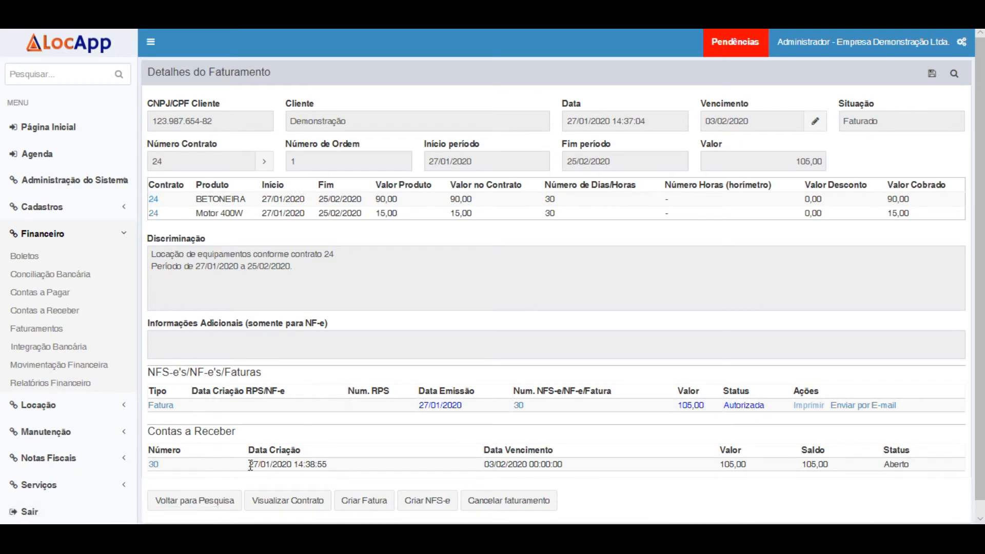
Step: Review the creation date, due date and status of the Fatura's receivable, and inspect its Título and Movimento sections
drag(248, 464, 331, 465)
drag(562, 463, 471, 468)
drag(912, 465, 884, 466)
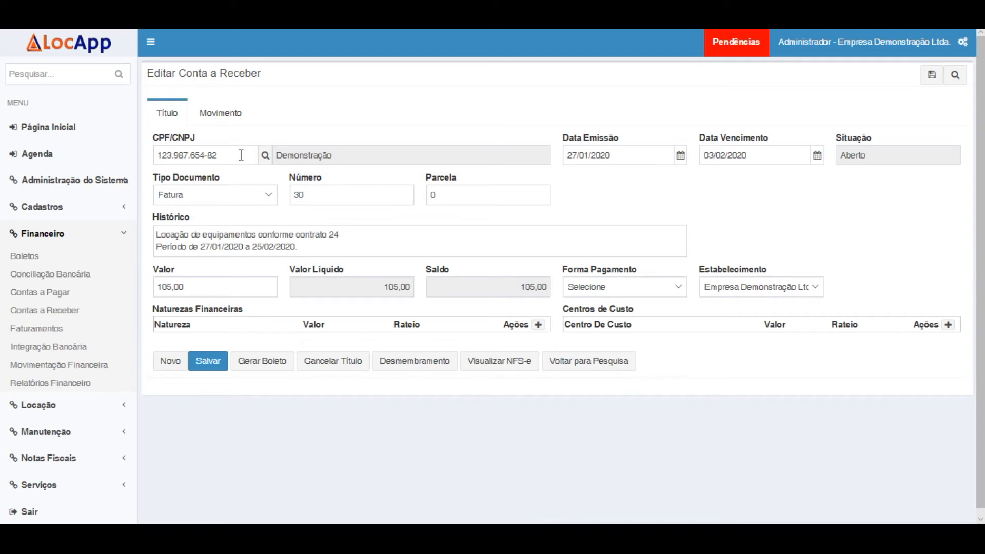
click(223, 114)
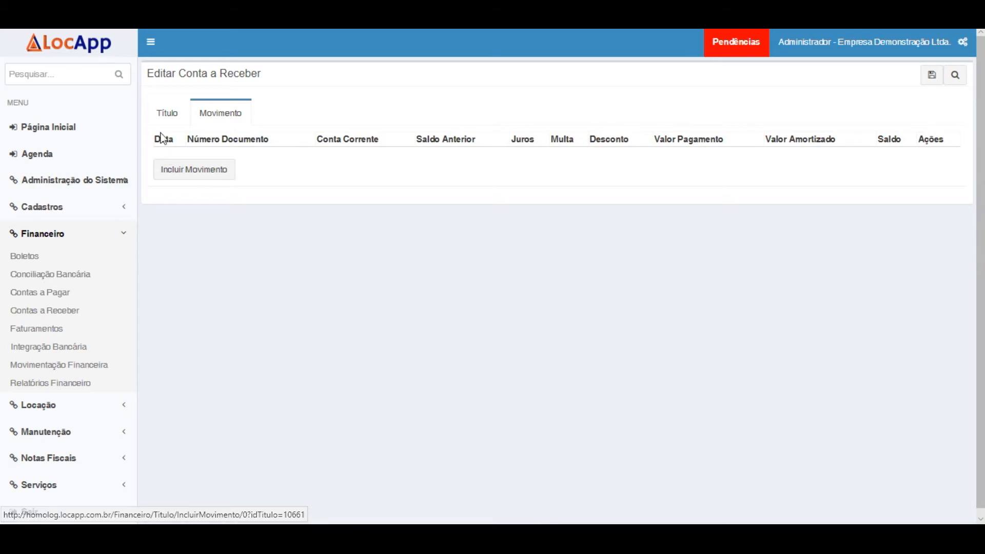
click(169, 114)
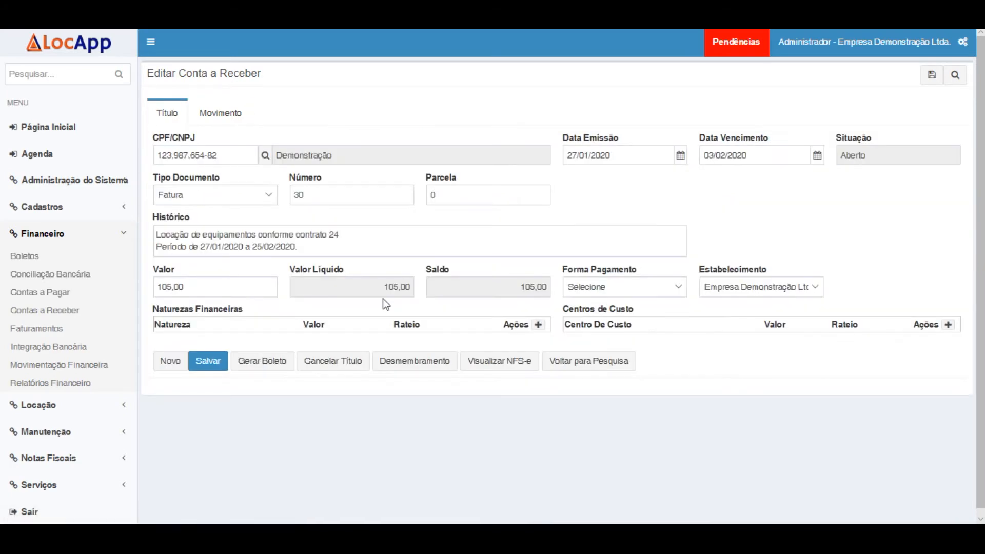
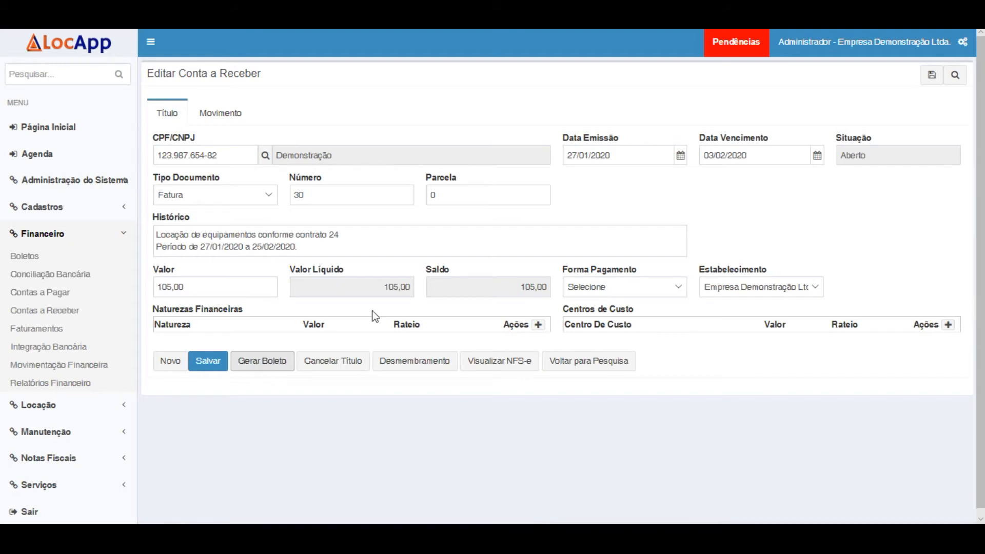
Step: Browse the Contas a Receber list, open the title issued 22/05/2019, and examine its payment movement and title data
click(954, 76)
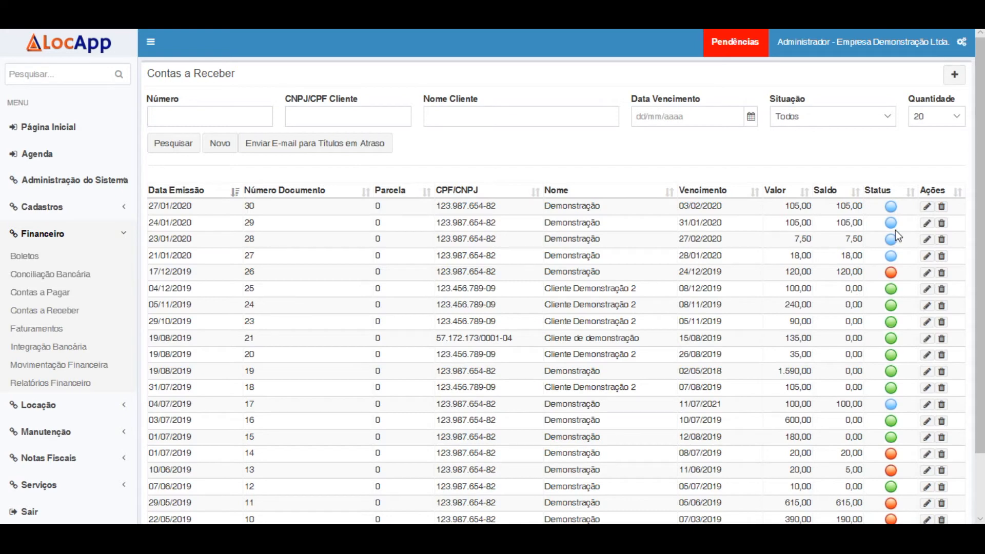
scroll(698, 471, down, 2)
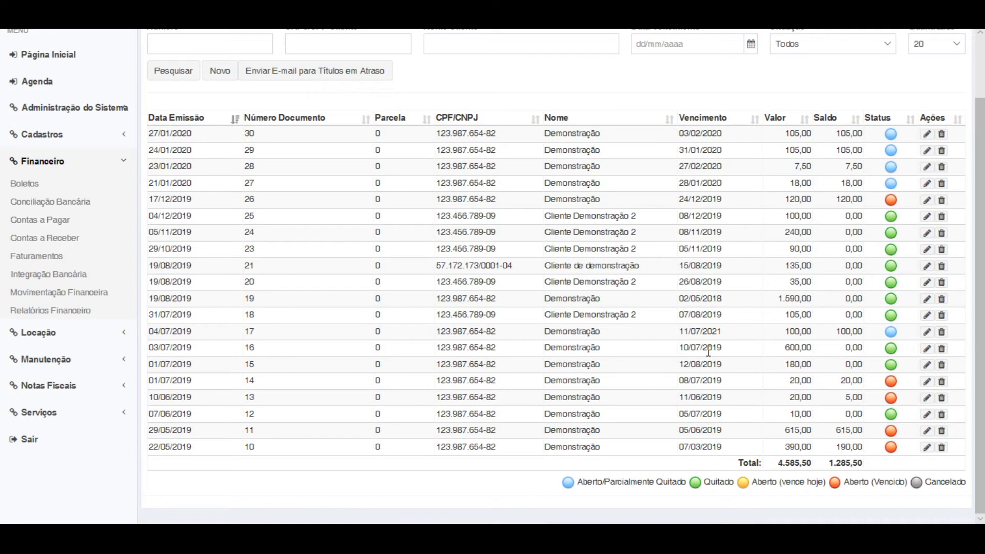
drag(784, 447, 853, 441)
click(926, 448)
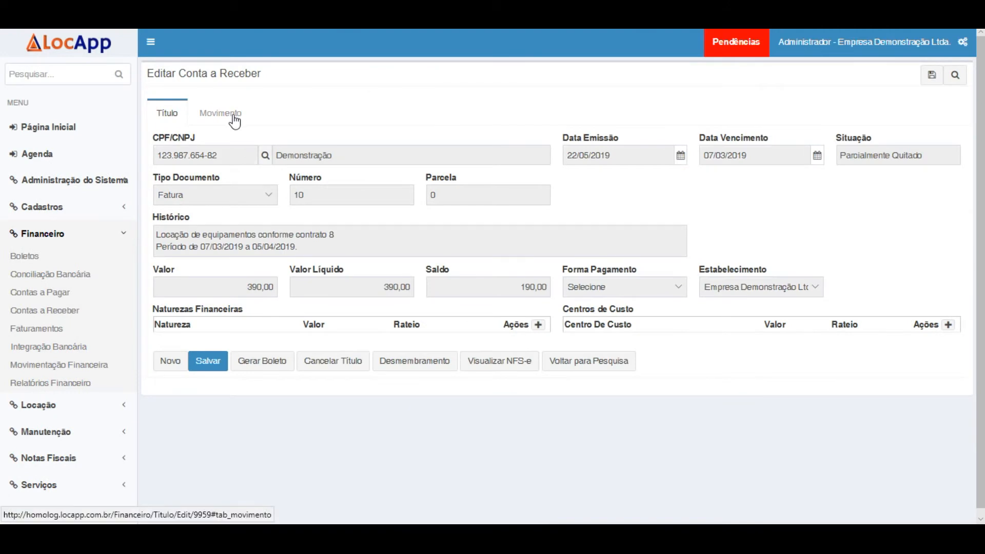
click(236, 118)
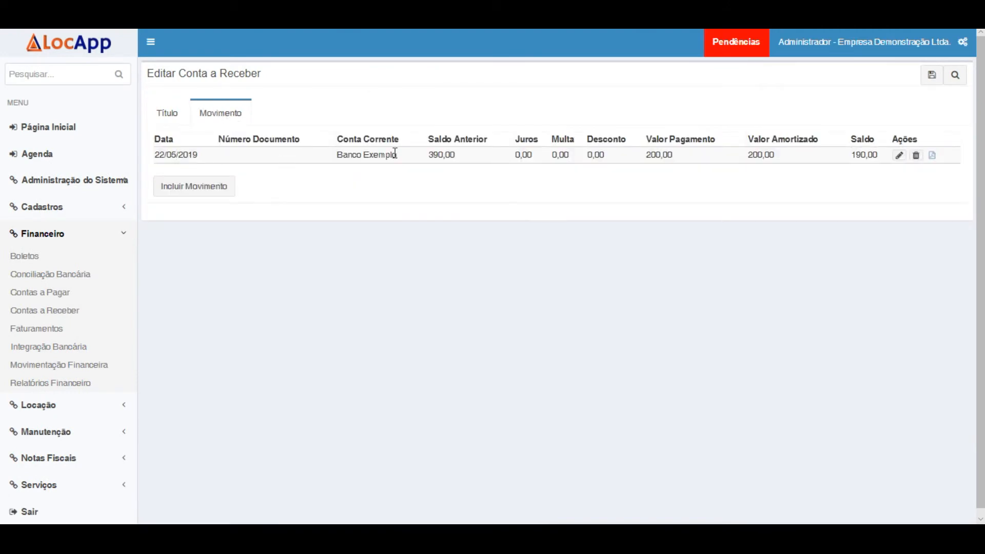
drag(790, 156, 734, 156)
click(177, 110)
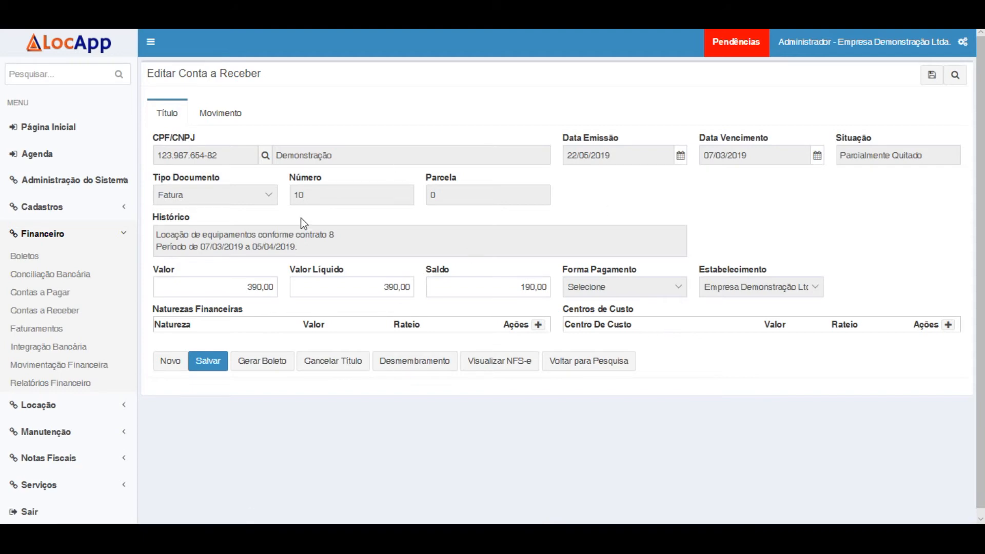
Step: View the Contas a Pagar list and check the billing and title status in the Cobrança section of the newest rental contract
click(60, 292)
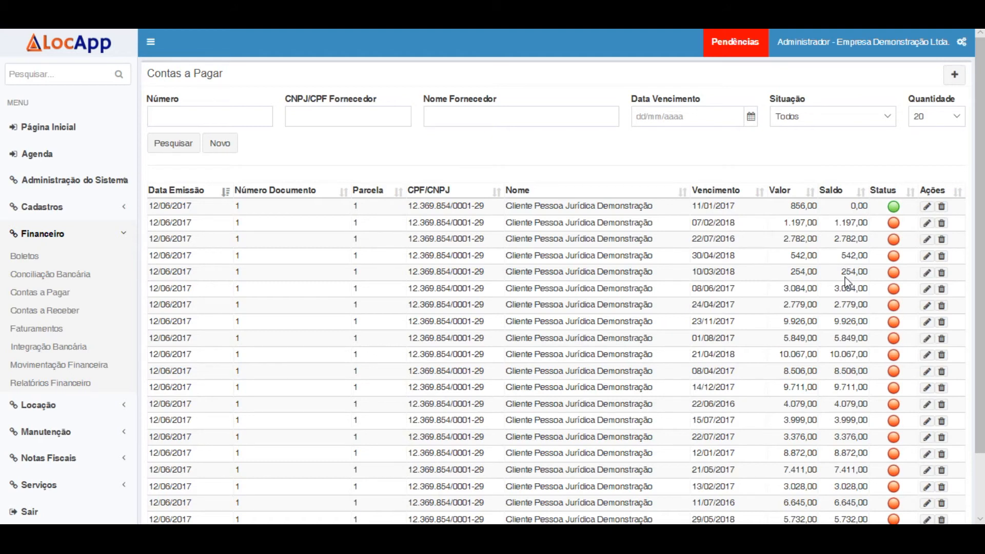
click(56, 235)
click(33, 265)
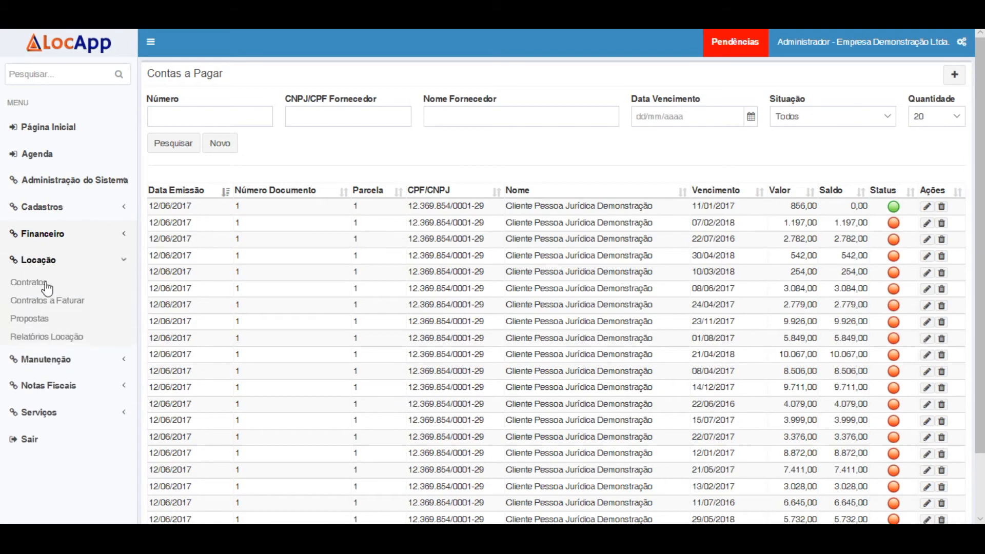
click(43, 285)
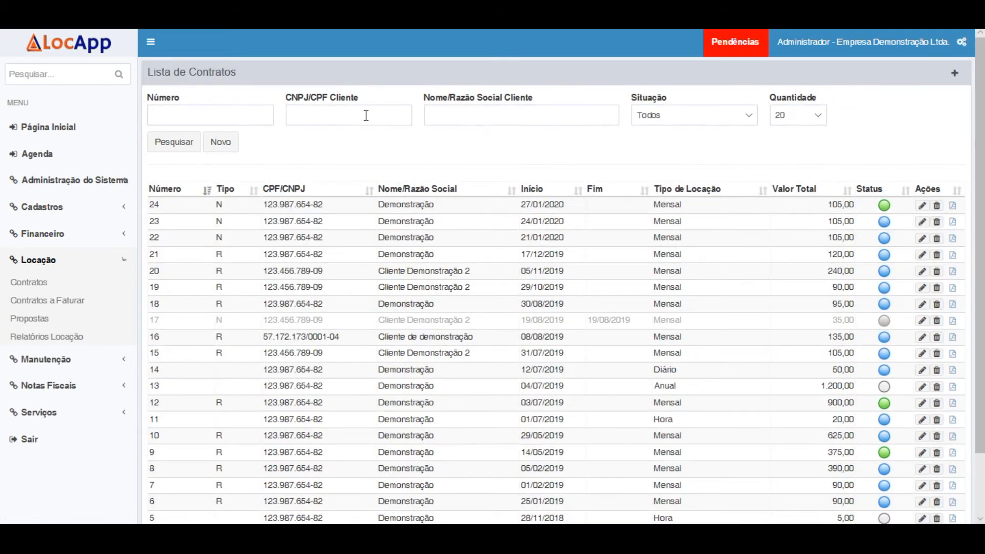
click(922, 206)
click(398, 110)
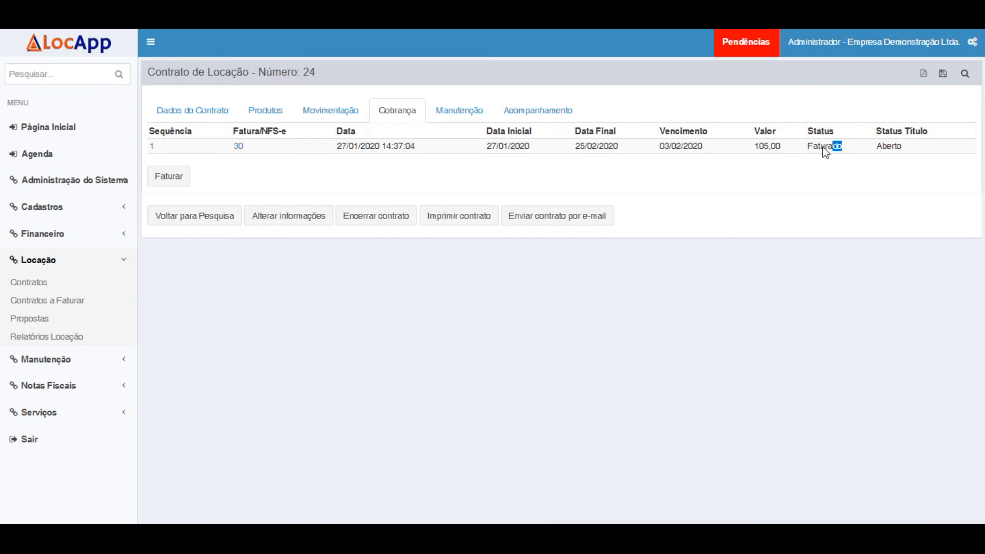
drag(919, 147, 882, 152)
Step: Open Relatórios Financeiro and look over the available financial reports
click(57, 235)
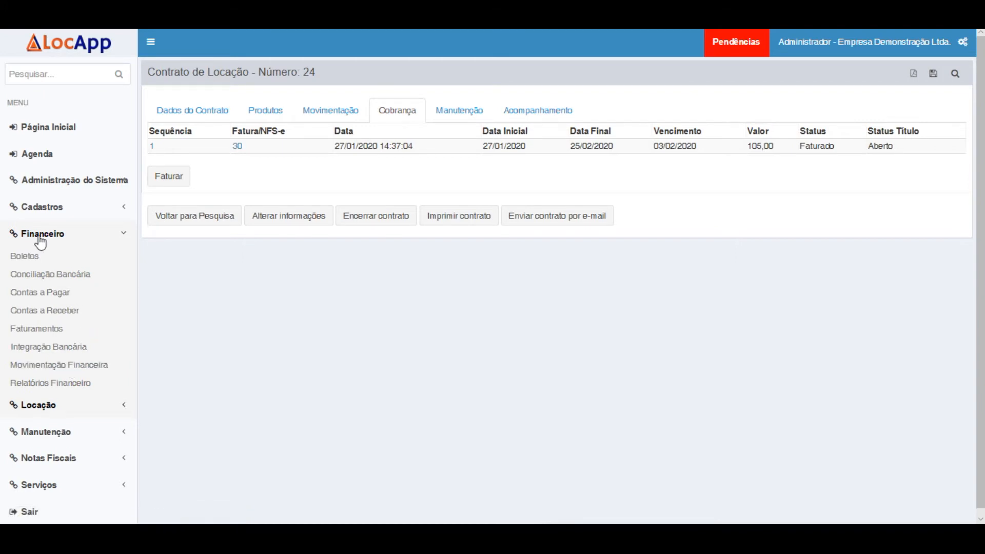
click(50, 389)
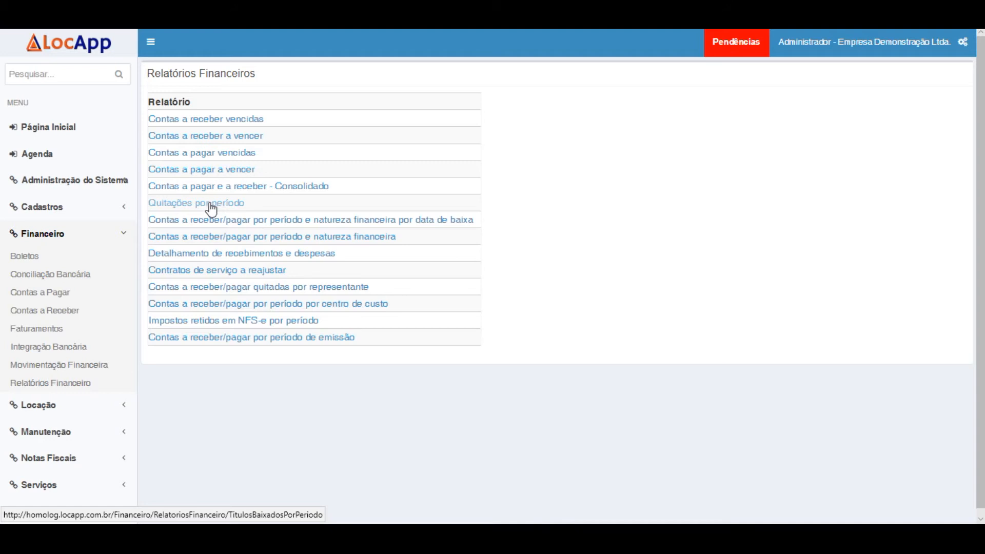
click(93, 235)
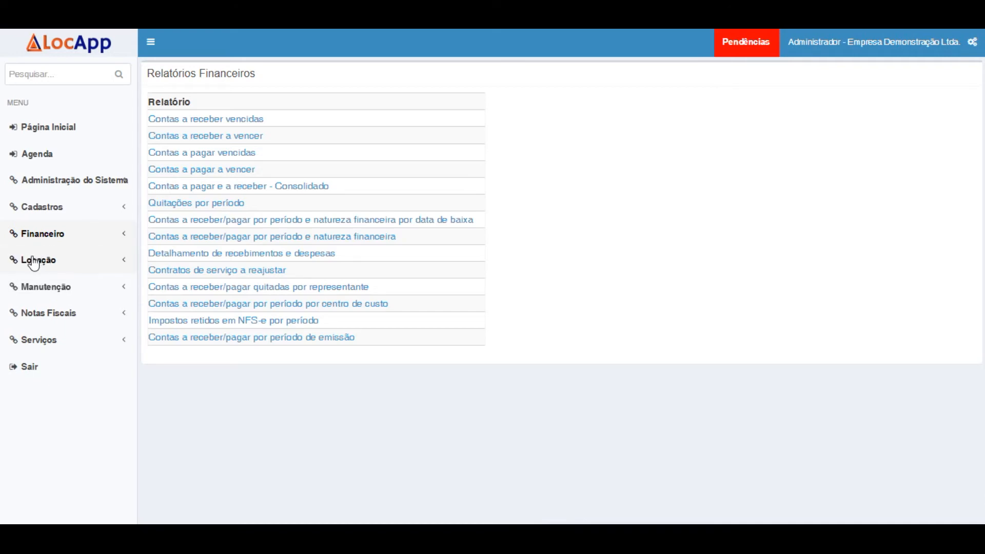
Step: Reopen the newest rental contract from the contract list and view its Movimentação records
click(39, 261)
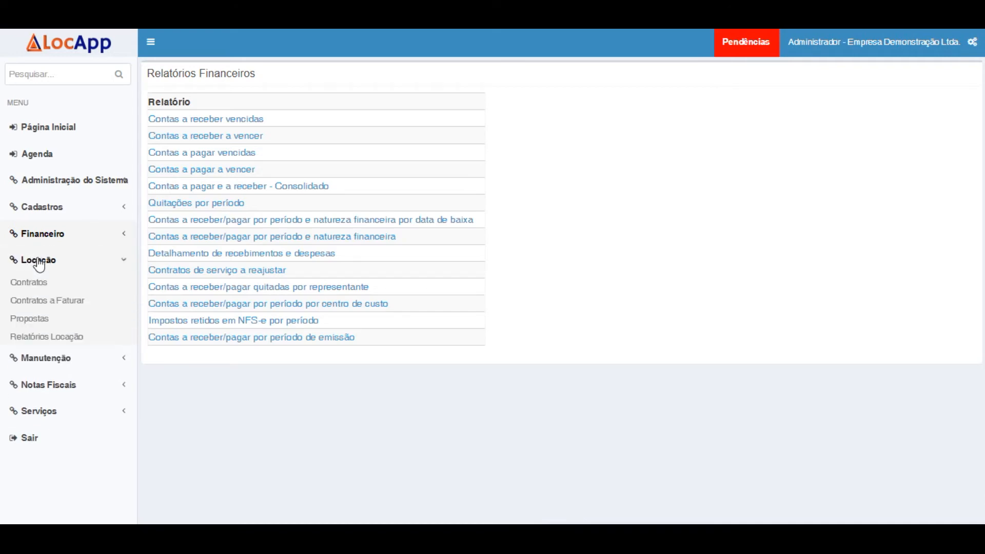
click(27, 285)
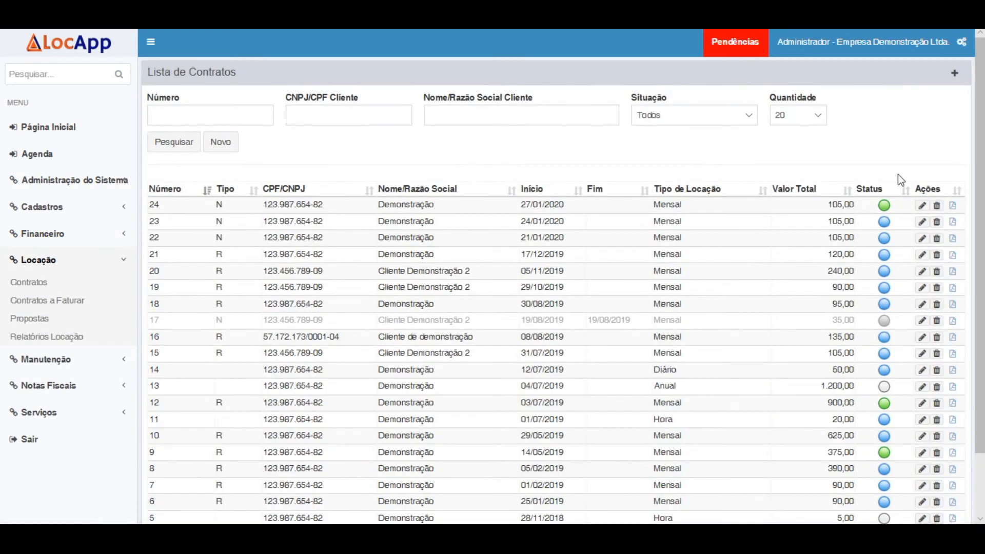
click(923, 205)
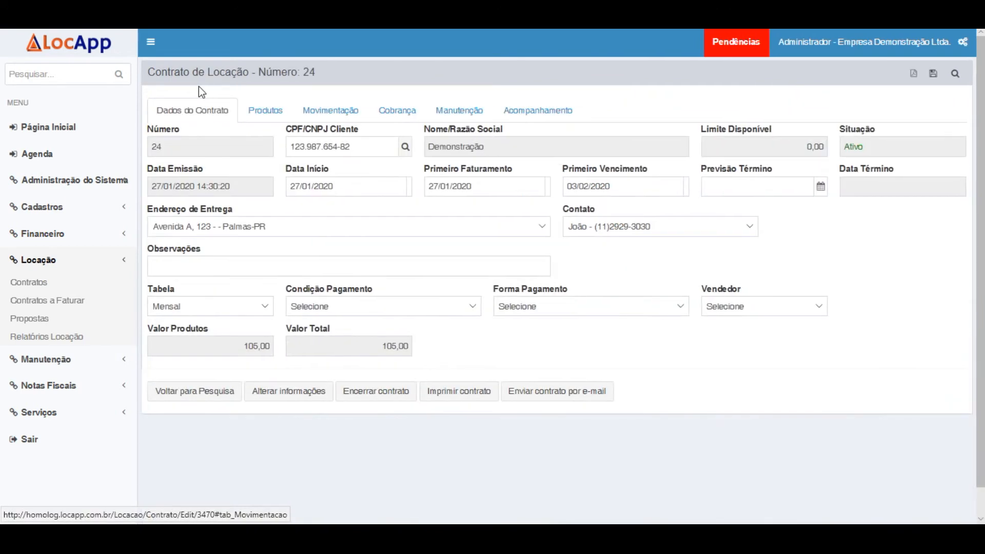
click(328, 115)
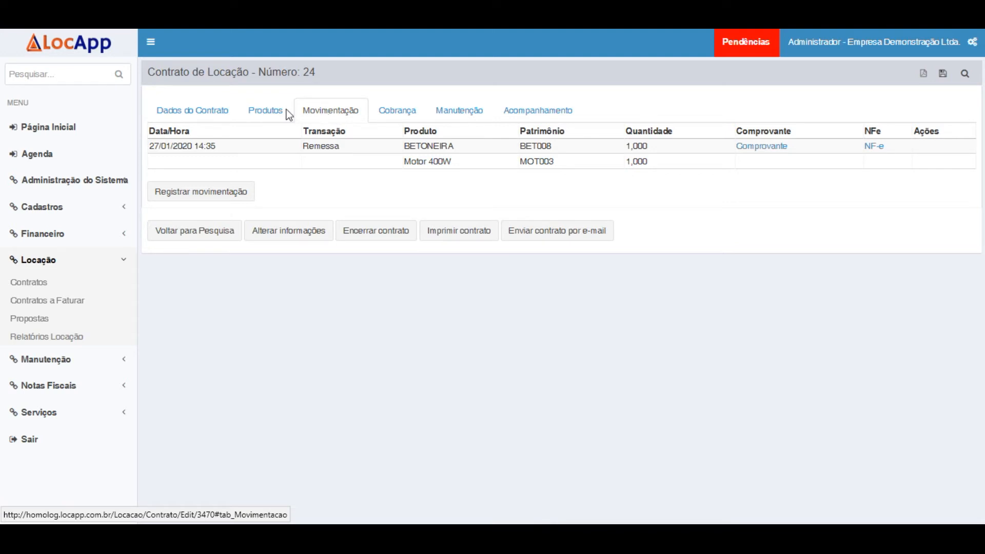
Step: Look through the options available under Administração do Sistema, from Almoxarifados/Armazéns to Unidades
click(31, 181)
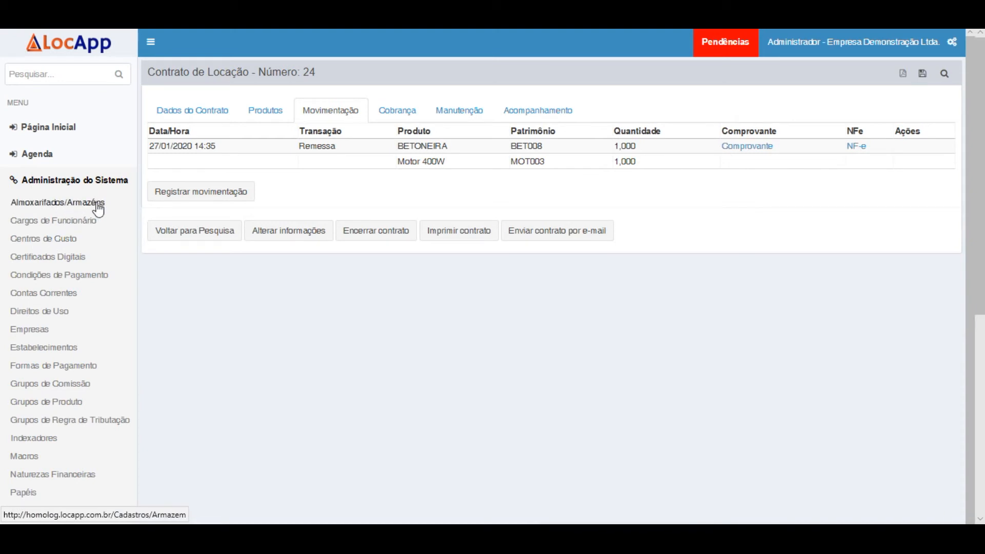
scroll(98, 210, down, 1)
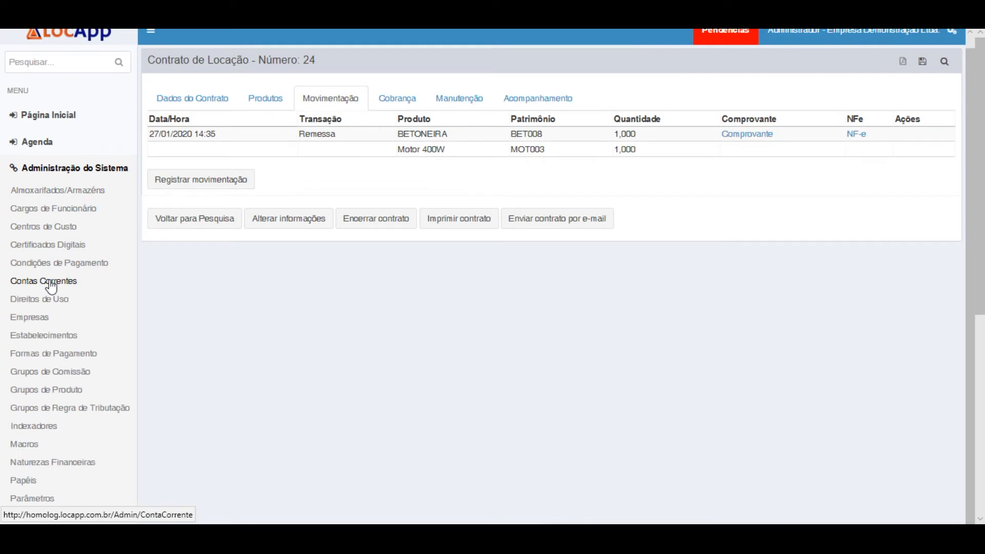
scroll(49, 285, down, 3)
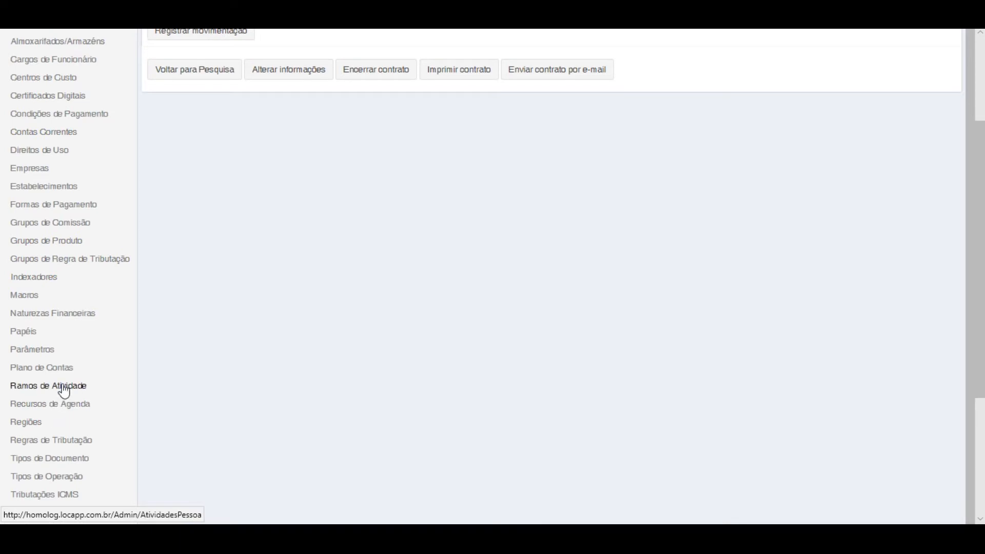
scroll(54, 376, down, 1)
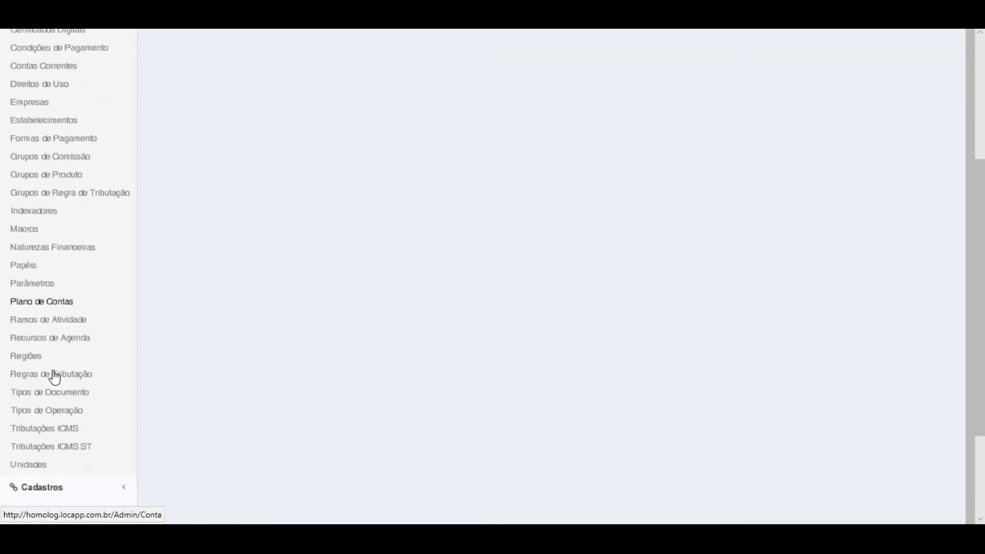
scroll(55, 377, up, 3)
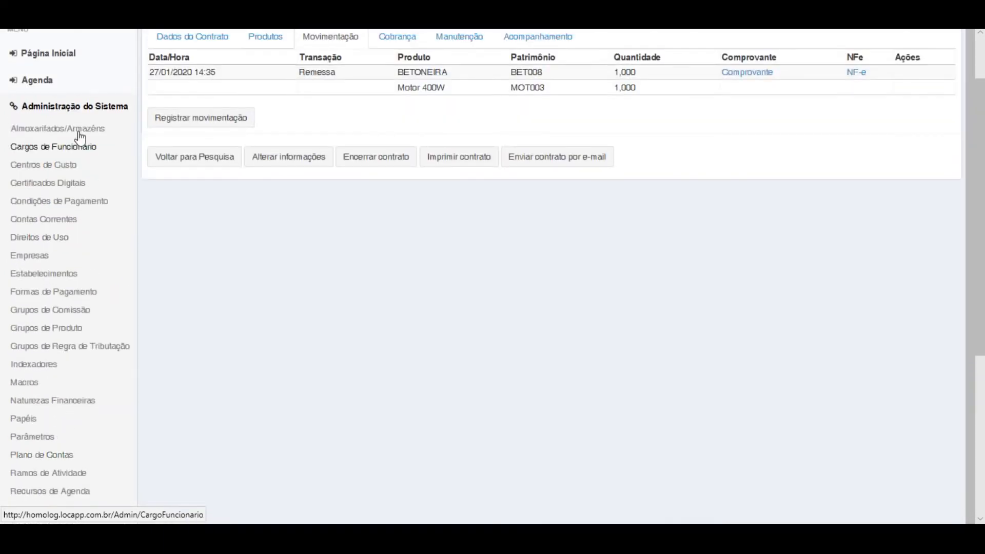
click(62, 107)
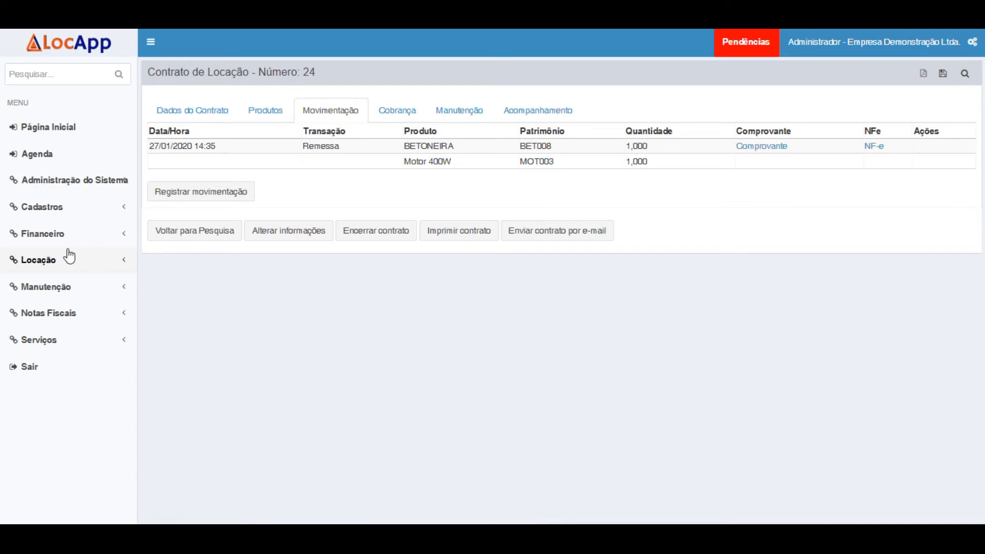
Step: View the rental contracts awaiting billing in Contratos a Faturar and return to the full contract list
click(43, 262)
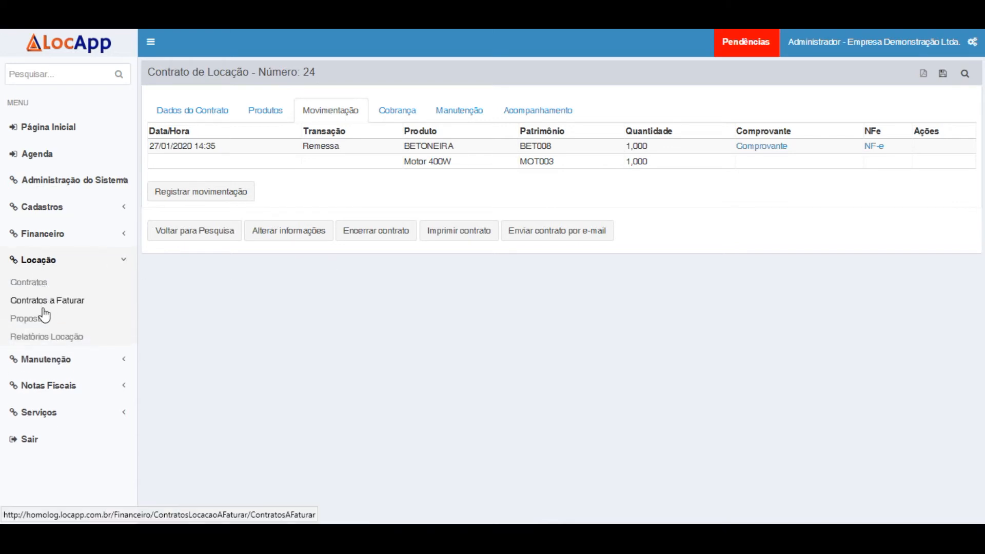
click(78, 300)
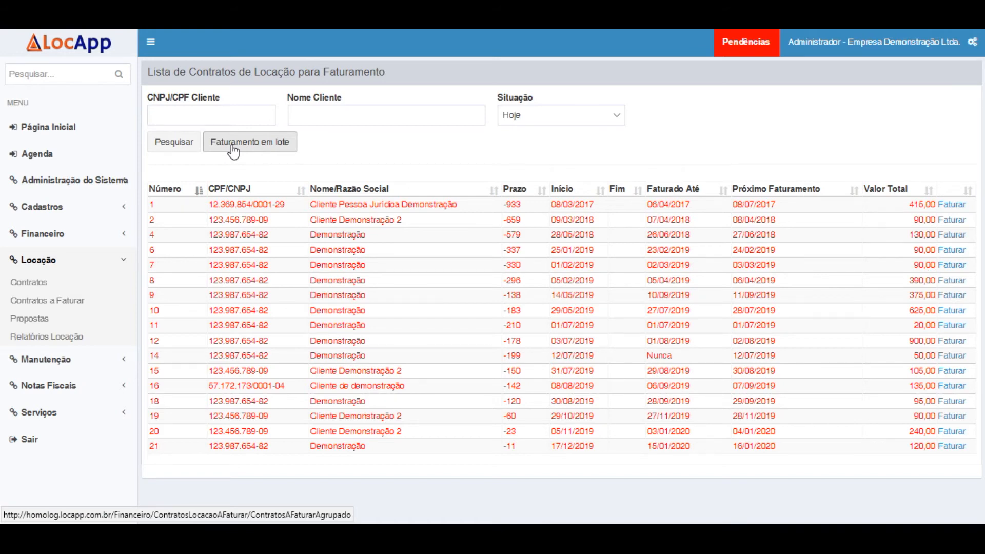
click(41, 282)
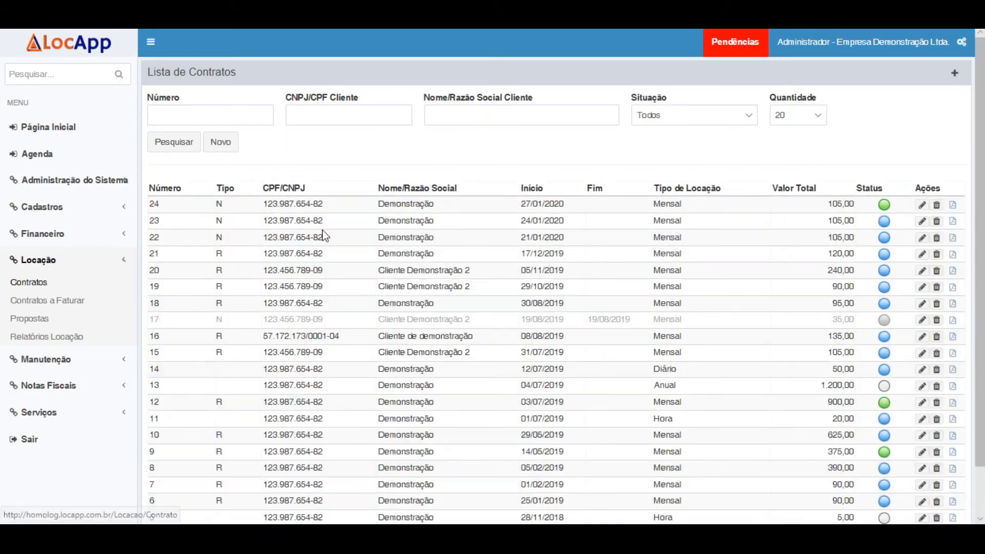
Step: Register a Retorno movement in rental contract 24 for all its products, BETONEIRA and Motor 400W
click(924, 206)
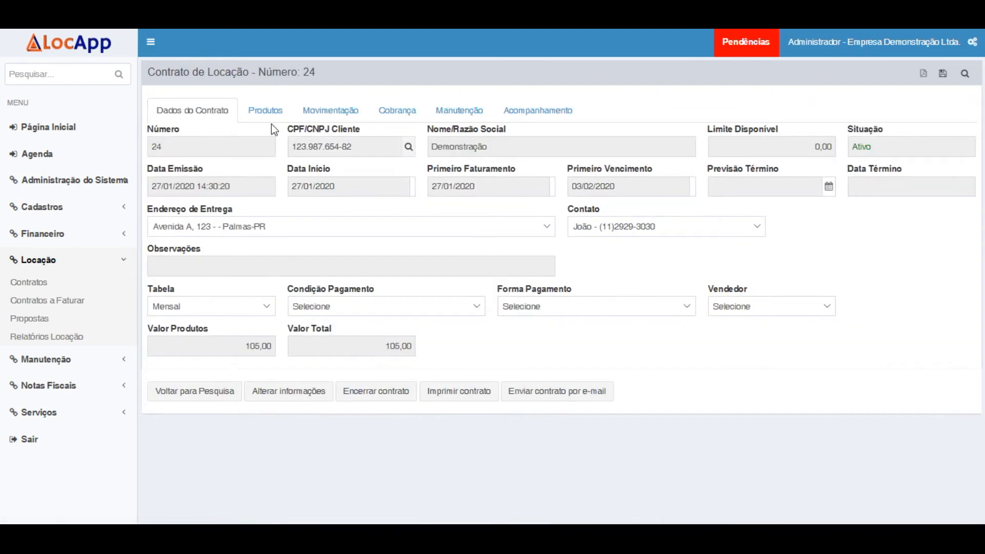
click(268, 111)
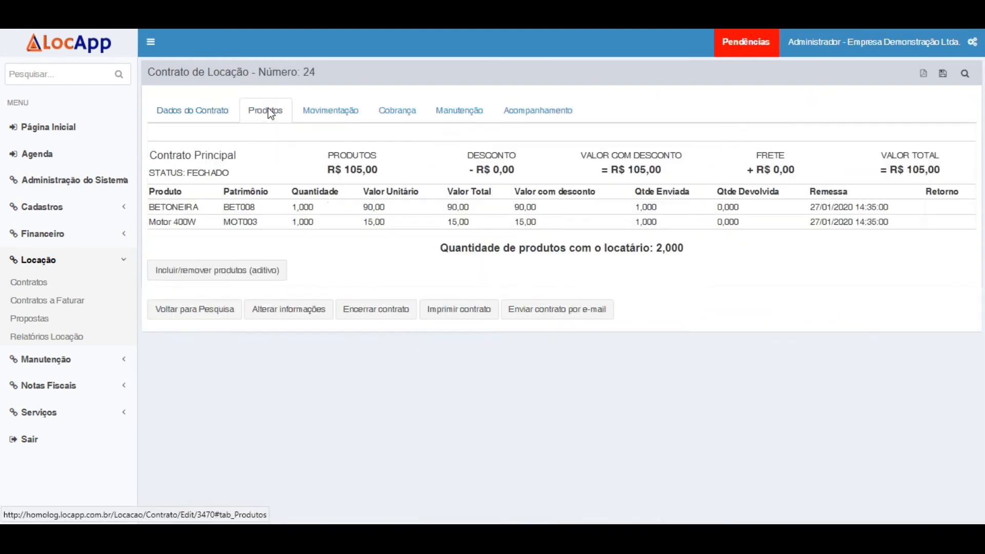
click(325, 114)
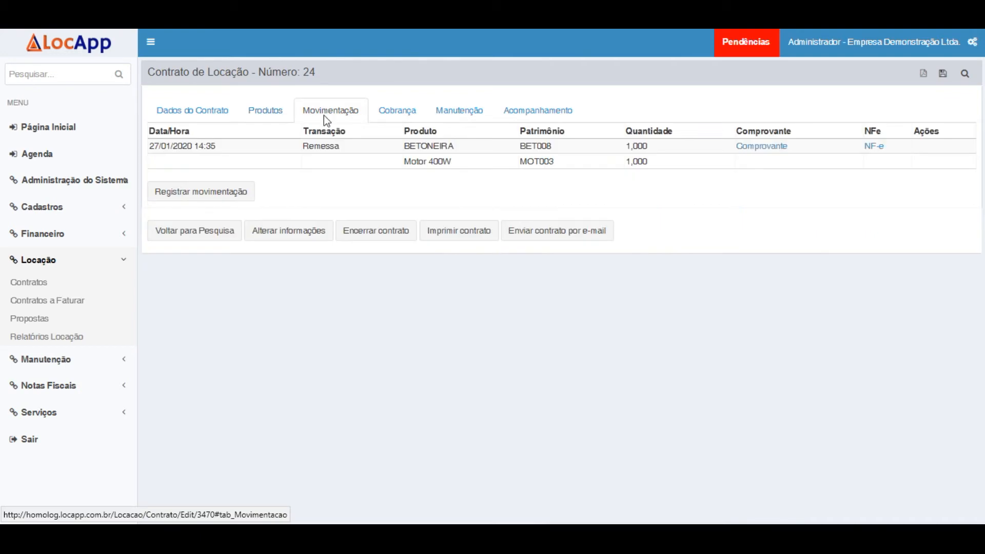
click(198, 189)
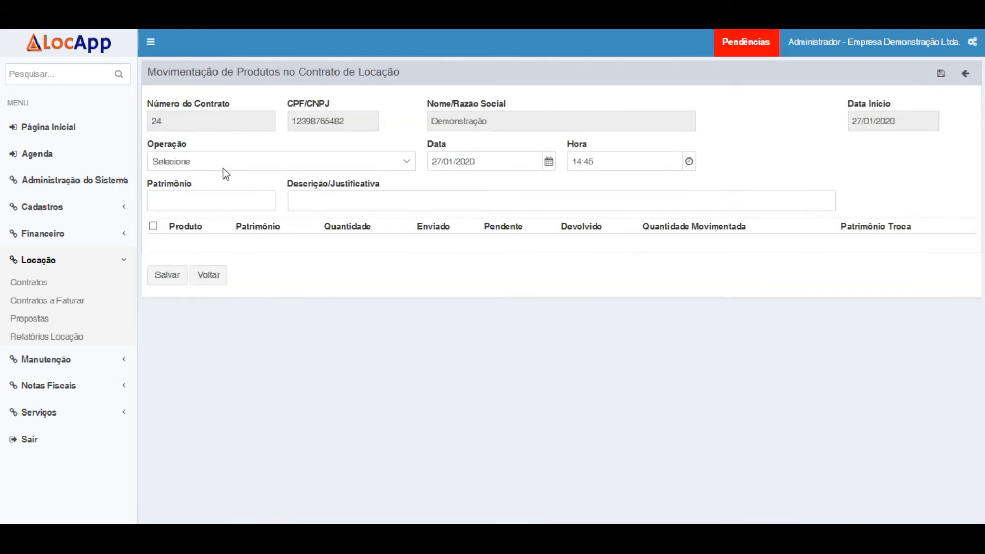
click(244, 159)
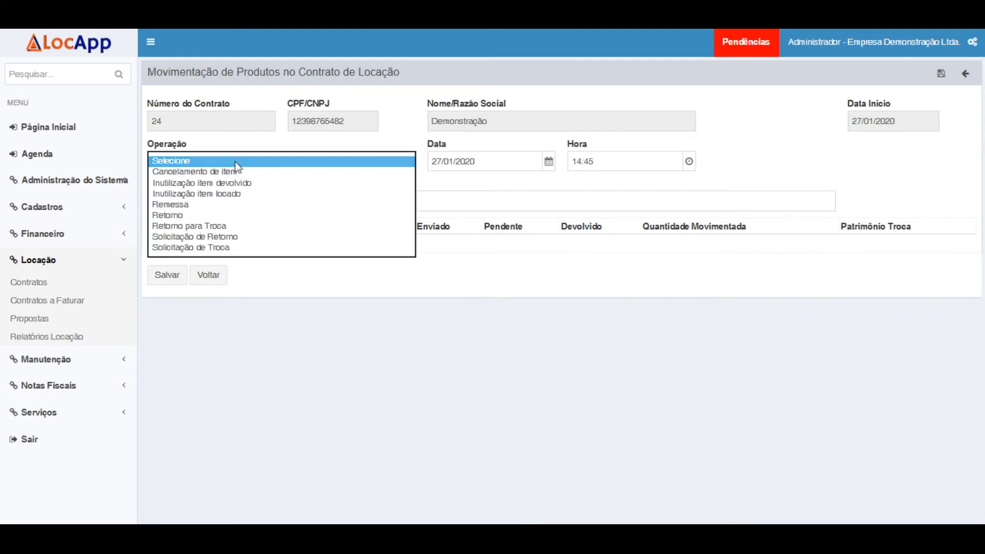
click(177, 217)
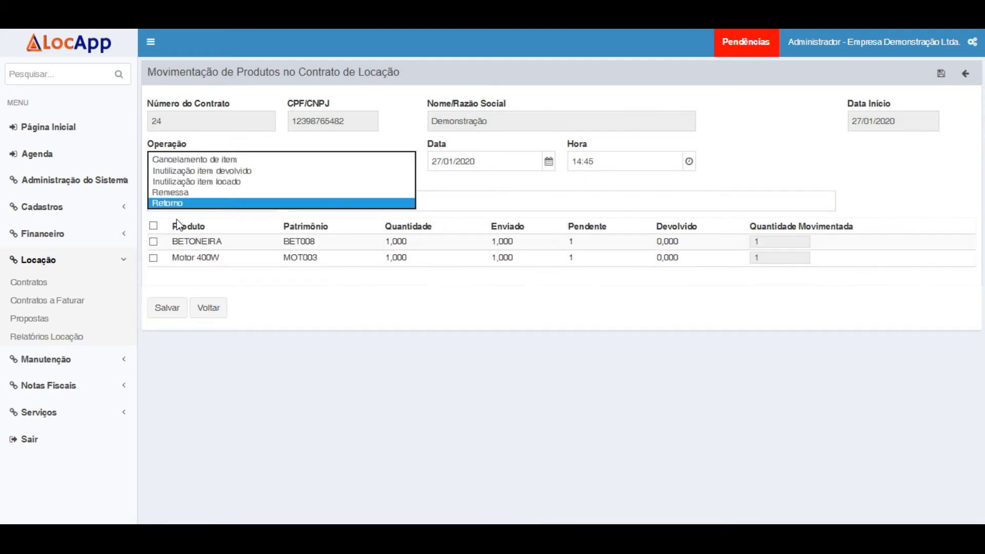
click(153, 243)
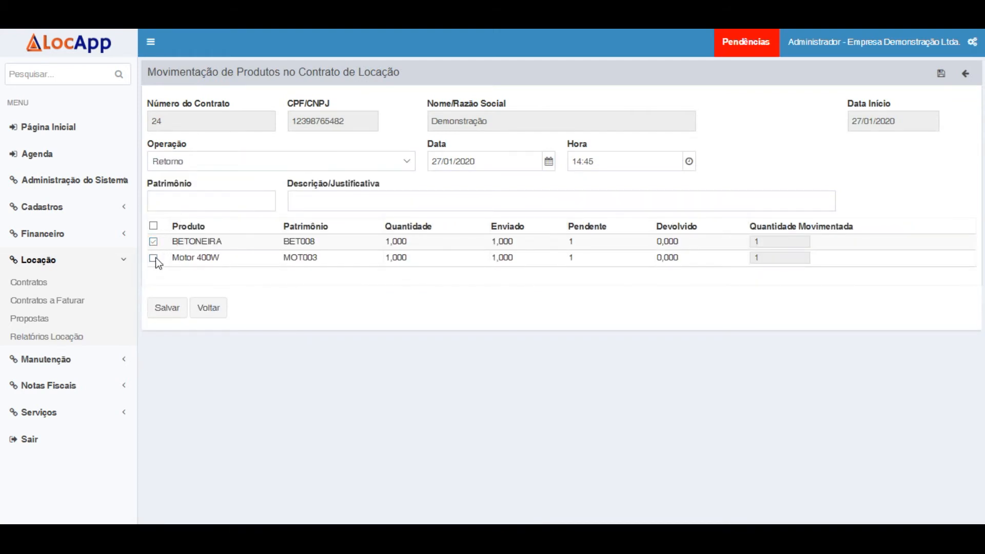
click(153, 225)
click(161, 308)
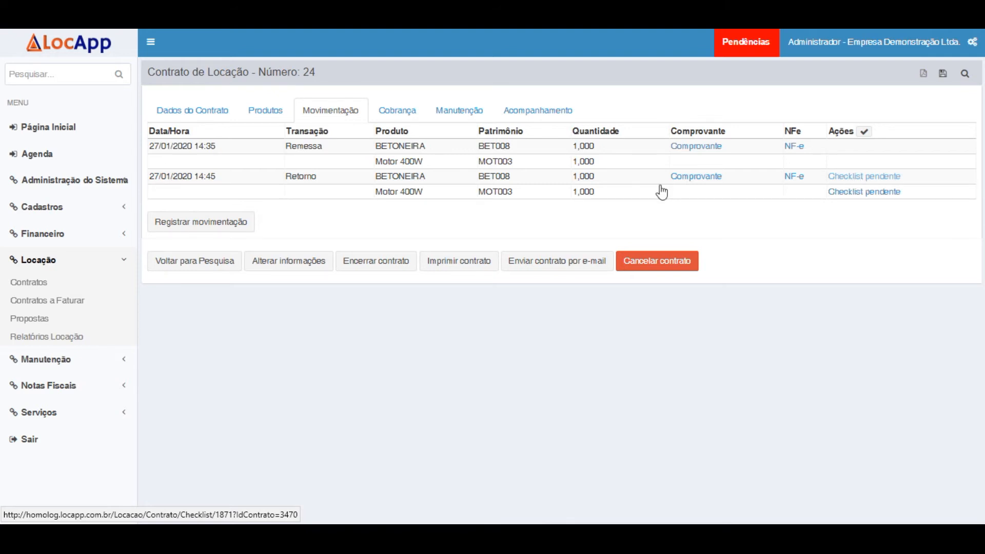
Step: Register the returned BETONEIRA for maintenance as not OK in its checklist, and review the maintenance record's Produtos, Serviços and Fotos sections
click(865, 178)
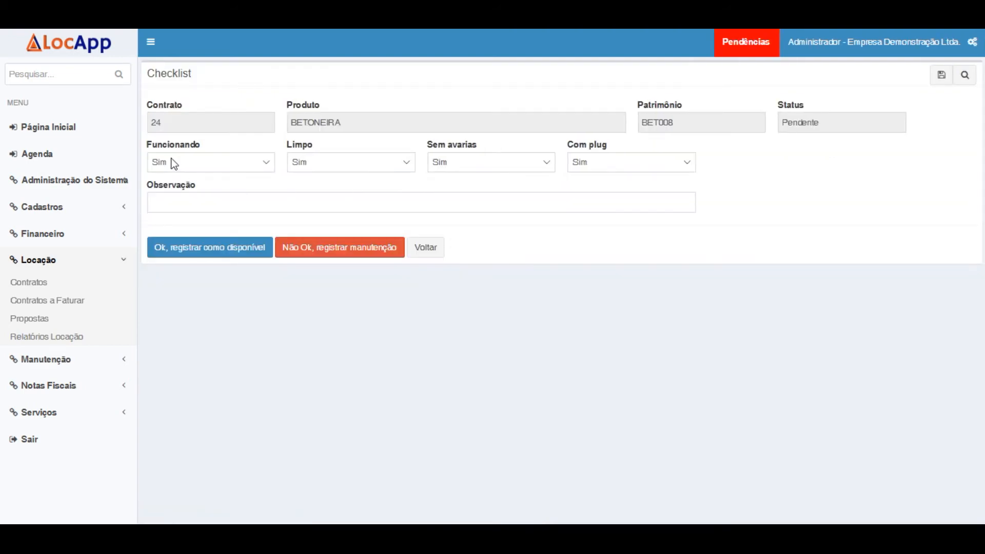
click(328, 252)
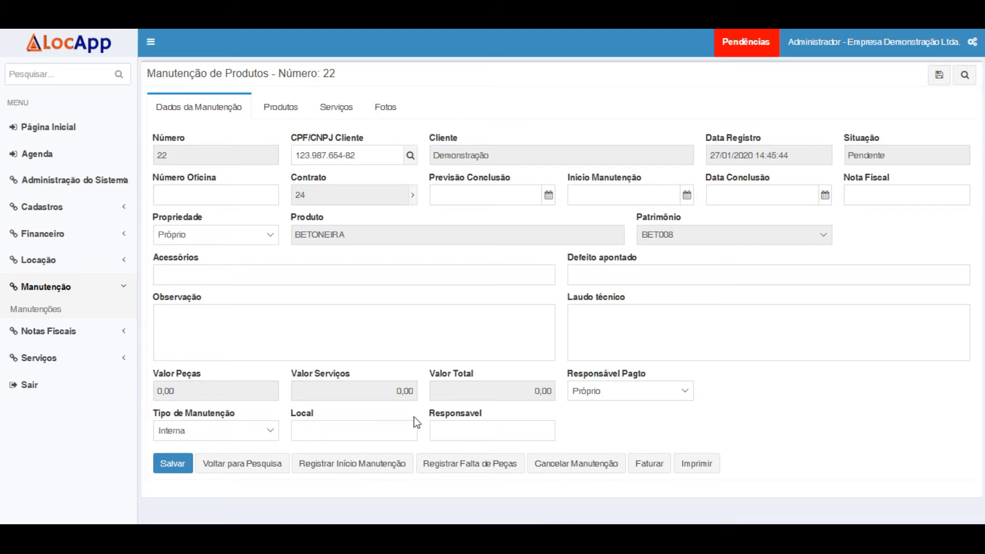
click(280, 107)
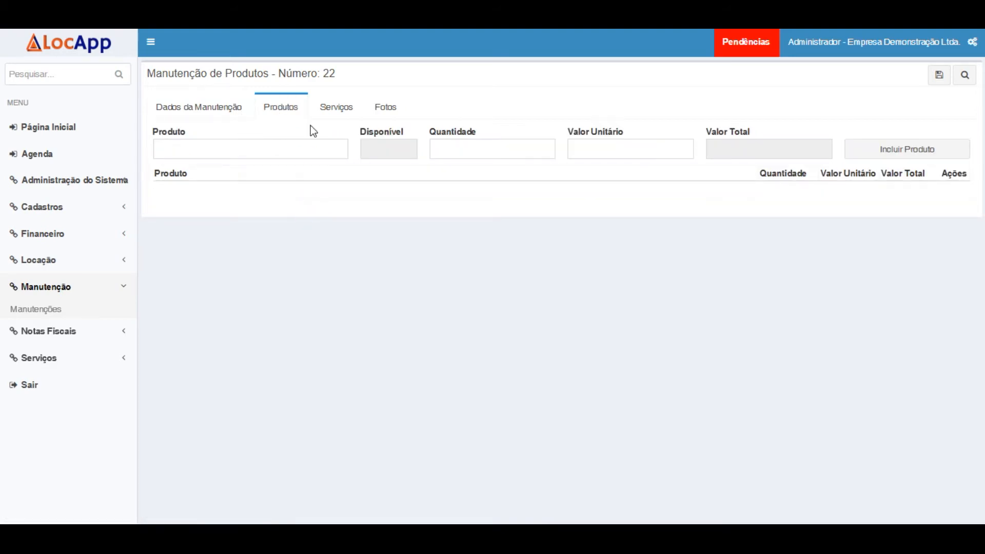
click(335, 108)
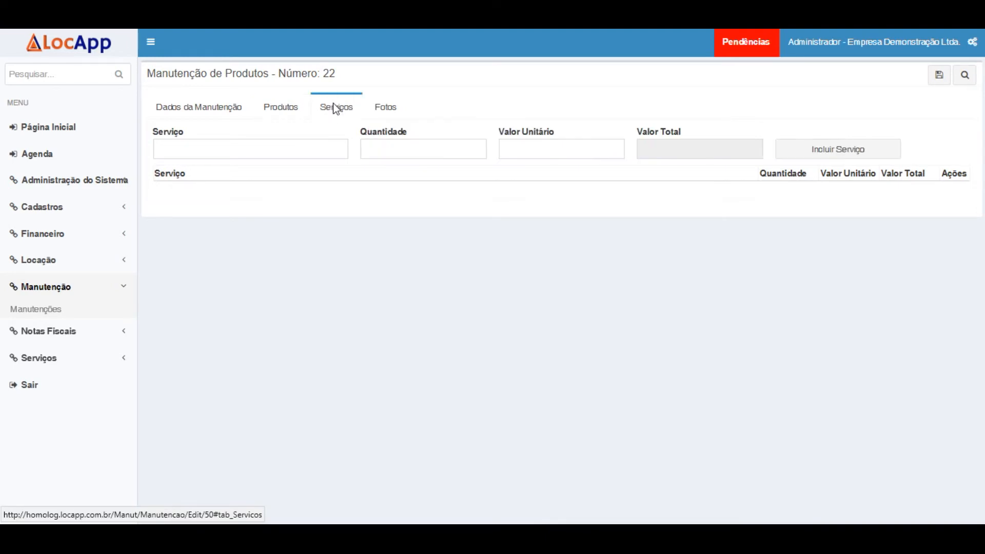
click(392, 112)
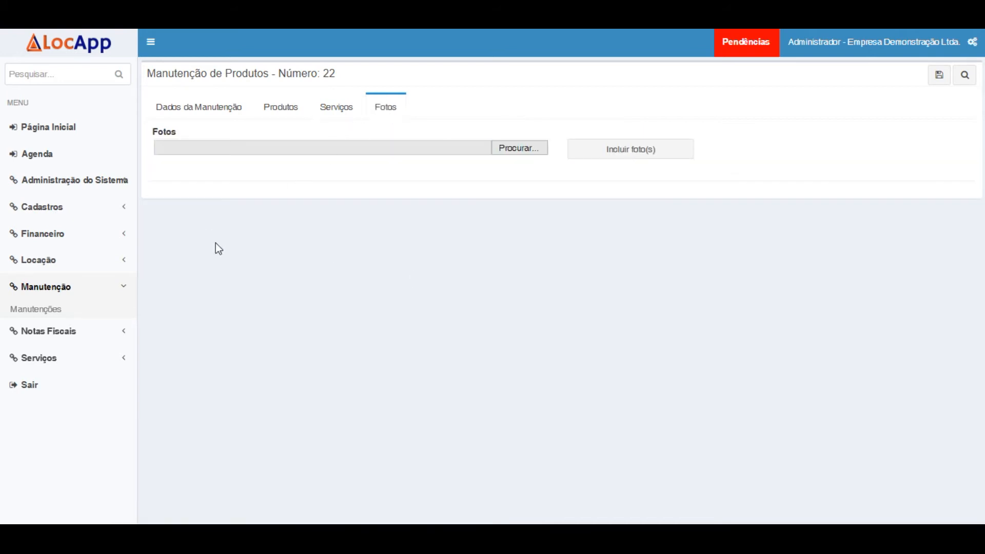
click(172, 105)
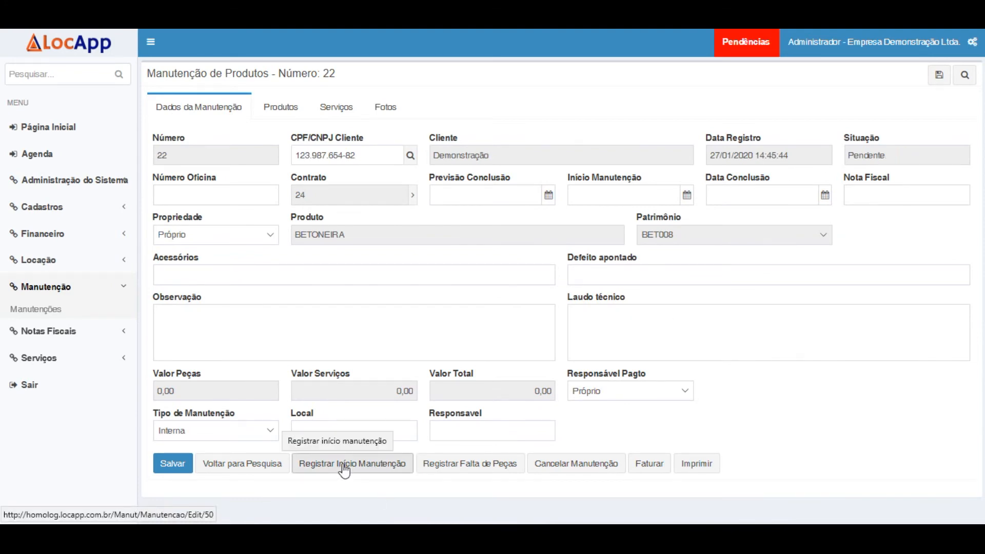
Step: Generate the printable maintenance order for the BETONEIRA and look through the document
click(702, 465)
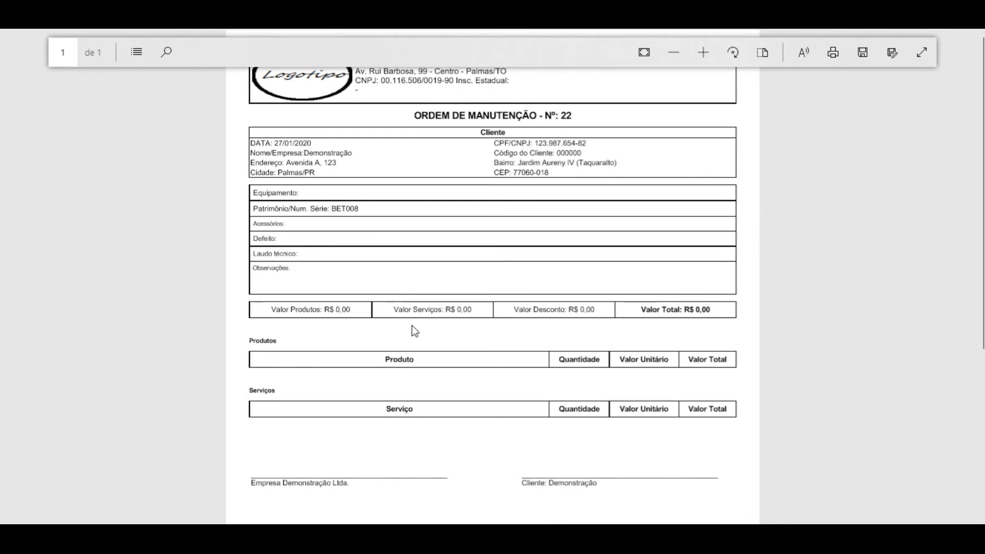
scroll(412, 330, down, 5)
scroll(411, 308, up, 5)
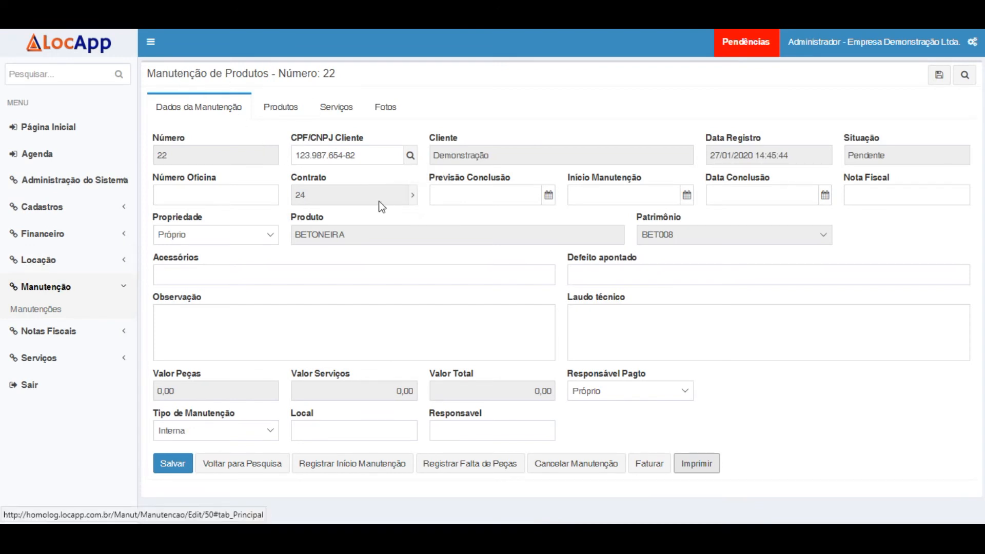
Step: Return to contract 24 from the maintenance record and review its Produtos, Movimentação, Cobrança and Manutenção records
click(415, 195)
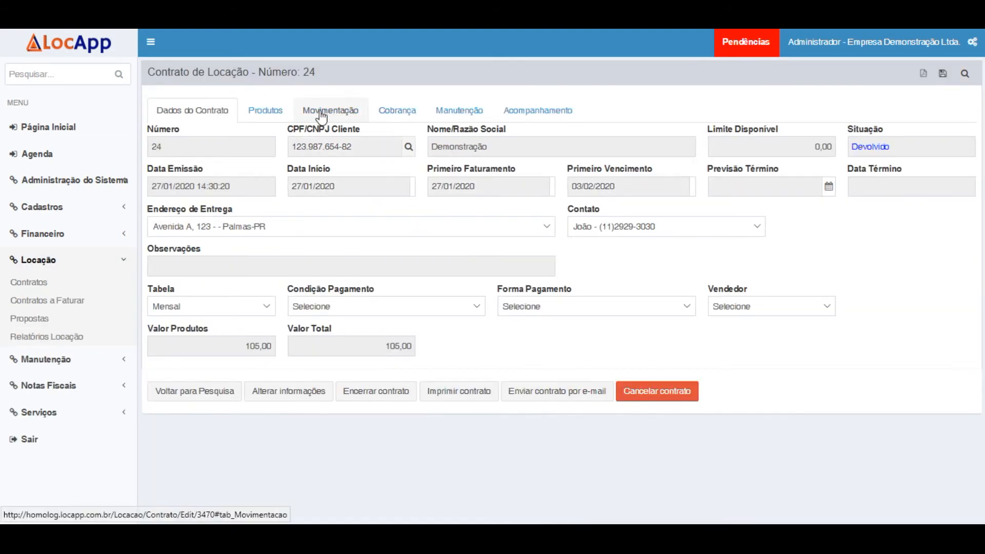
click(321, 113)
click(262, 108)
click(323, 110)
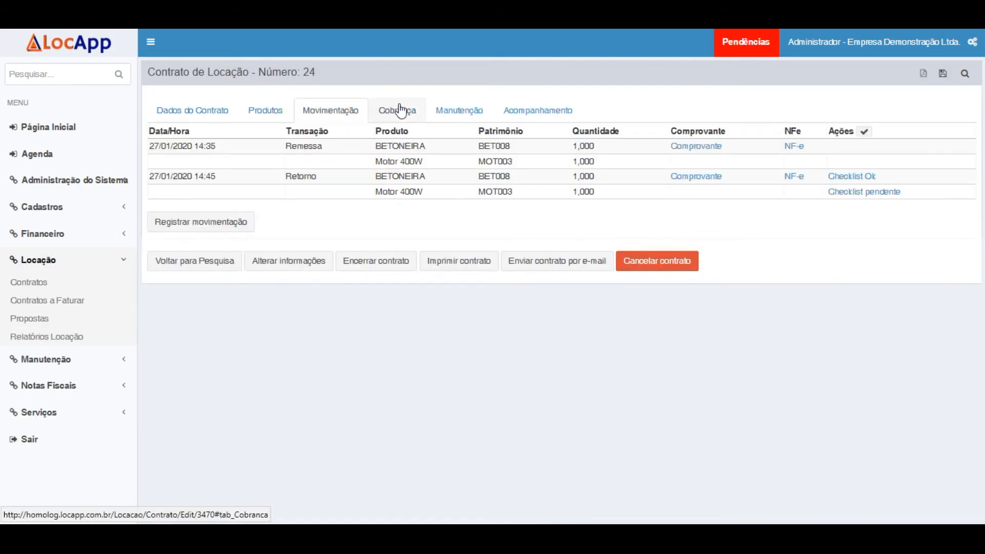
click(400, 110)
click(464, 111)
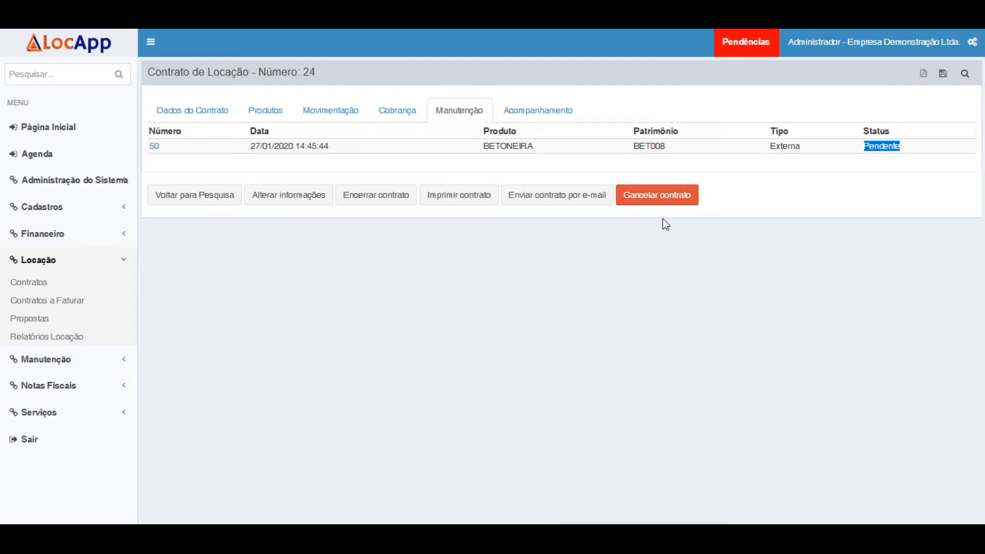
click(340, 113)
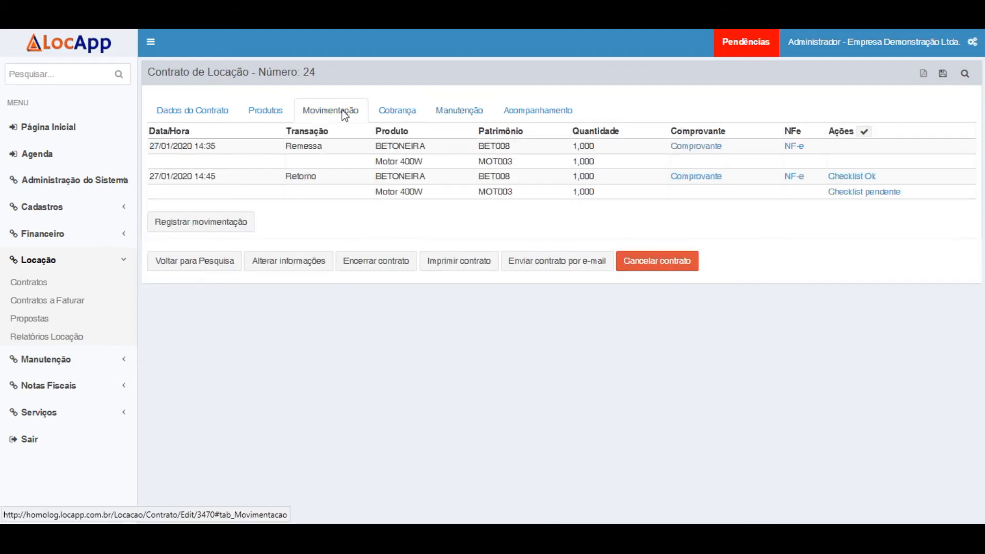
drag(287, 175, 341, 178)
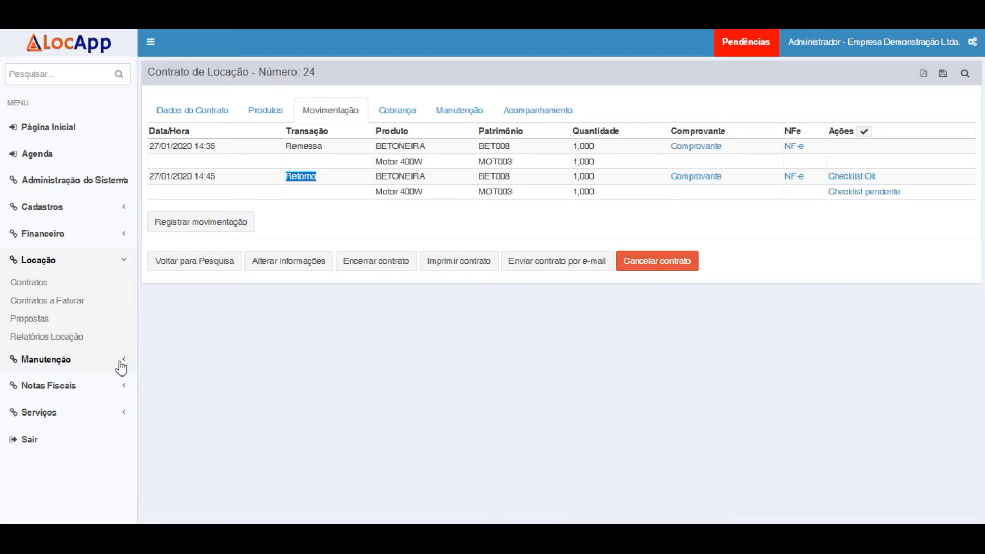
Step: Open the maintenance list and start a new maintenance record with Propriedade set to Terceiro
click(35, 364)
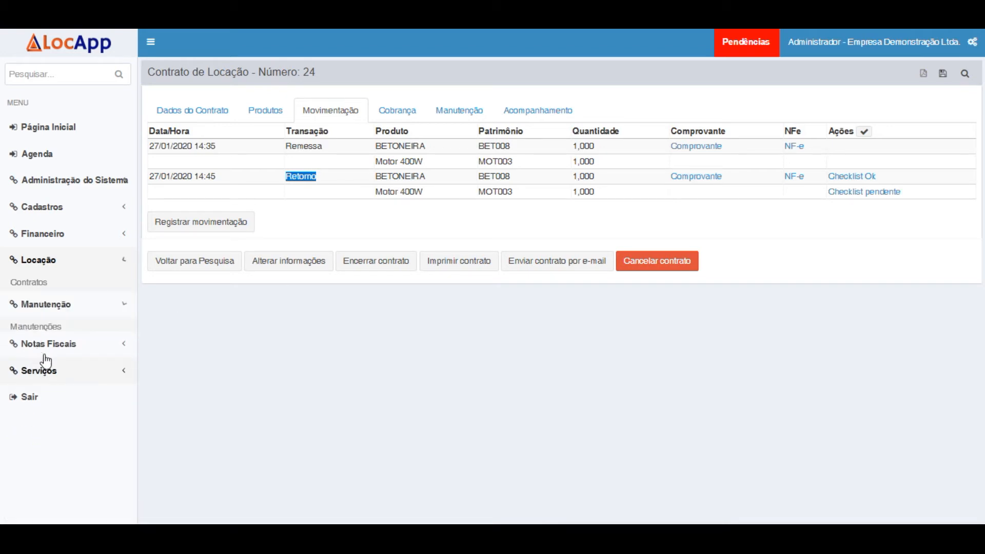
click(19, 310)
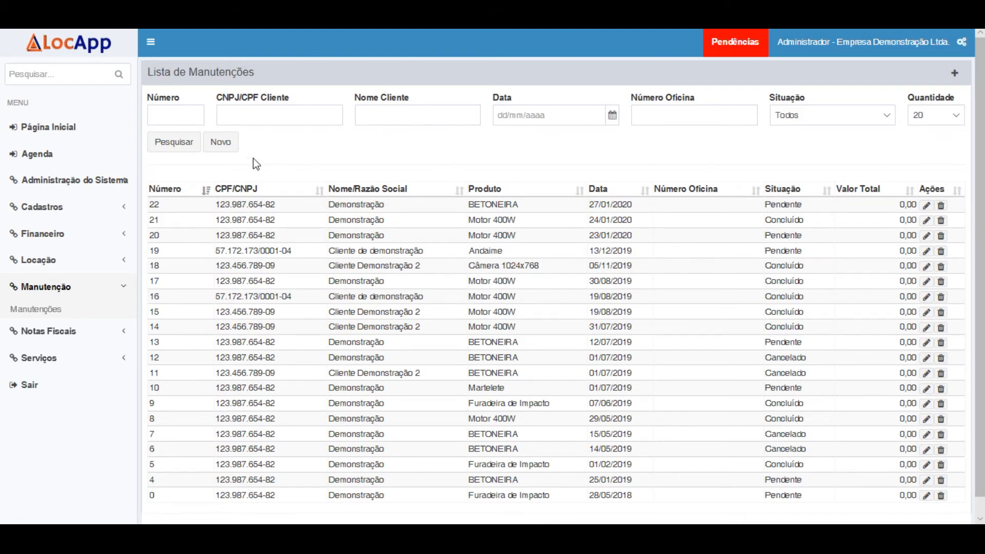
click(235, 146)
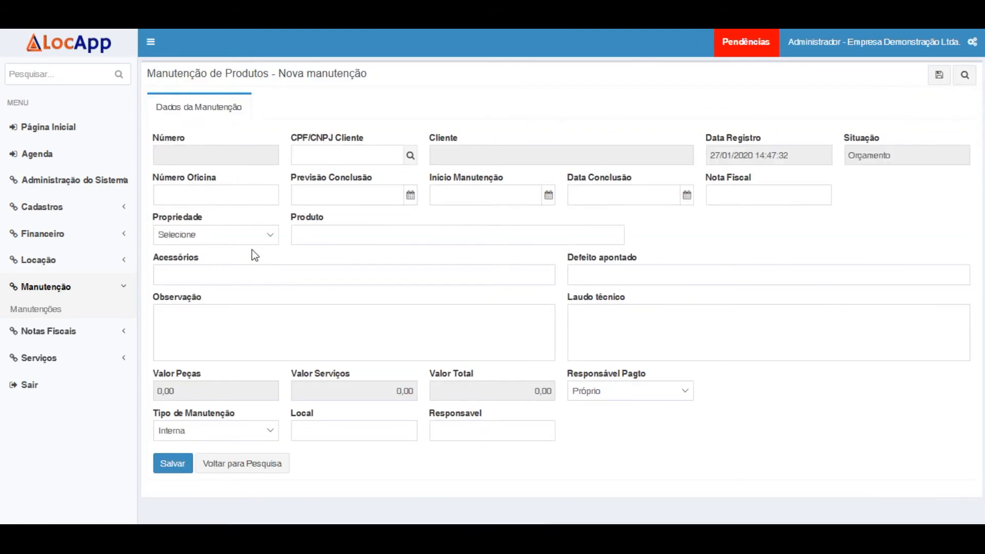
click(261, 239)
click(183, 258)
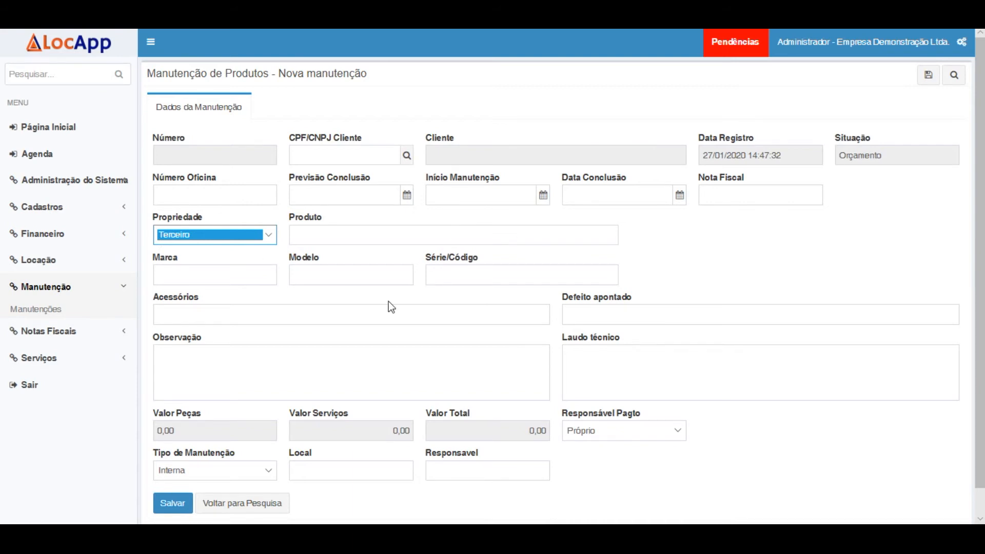
Step: Check the pending checklist notice on the home page and open the list of contracts it refers to
click(46, 261)
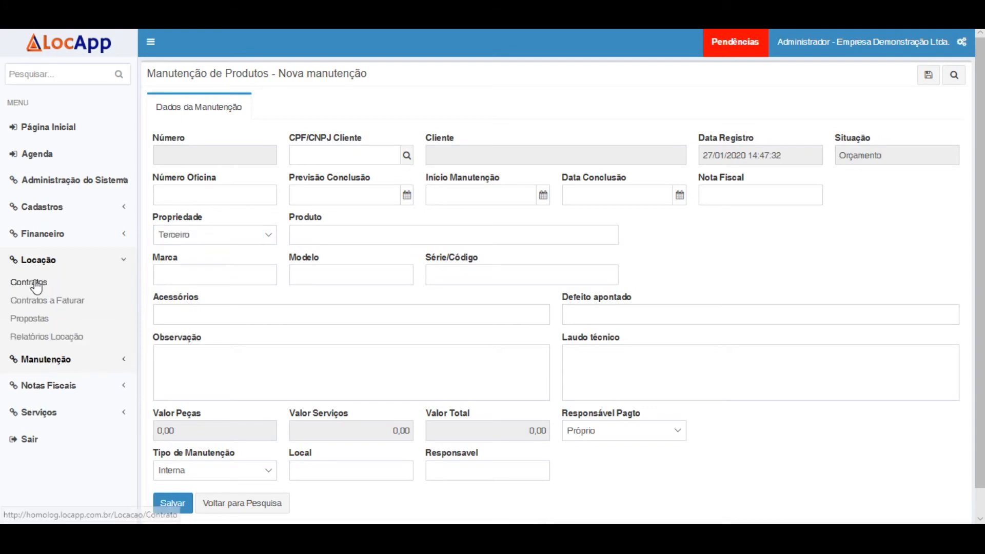
click(36, 283)
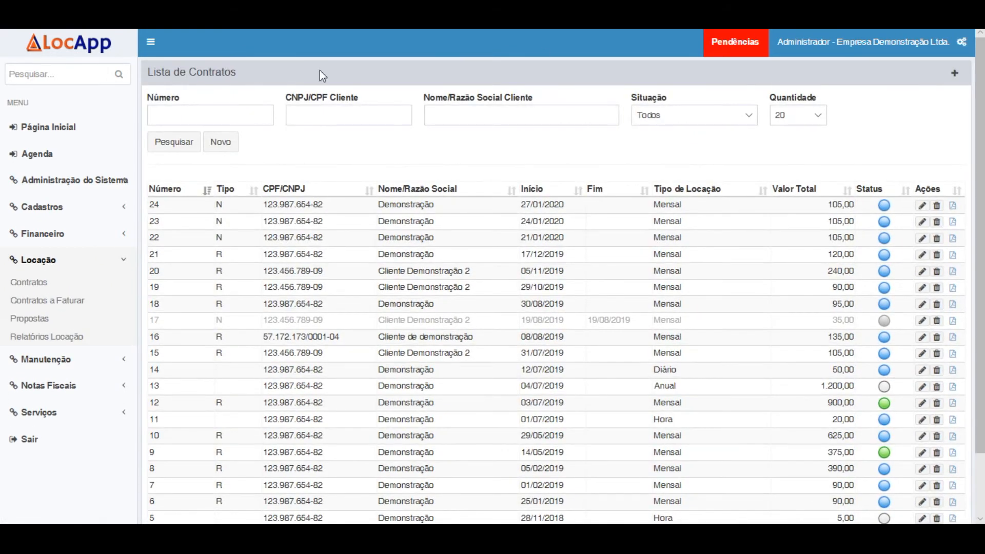
click(45, 127)
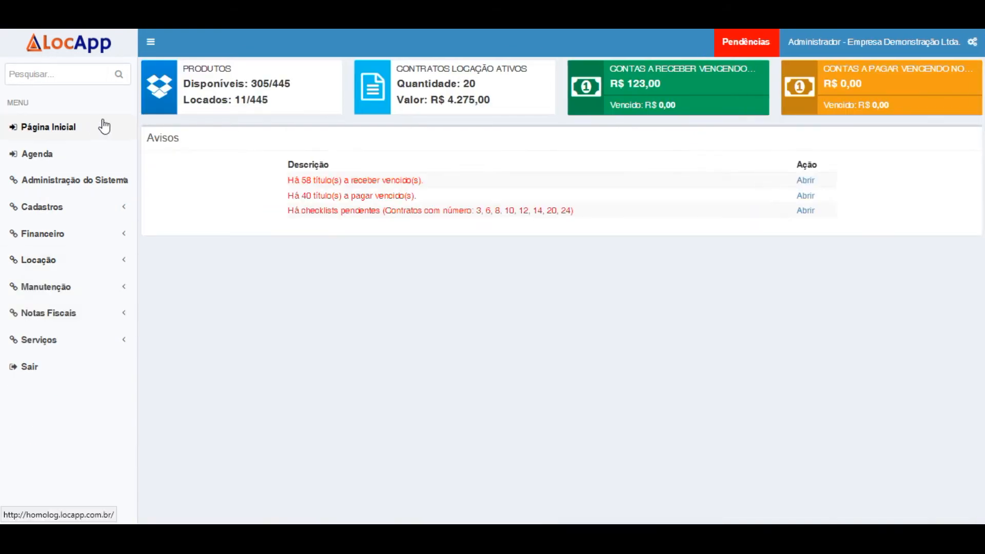
drag(298, 215, 573, 208)
click(590, 214)
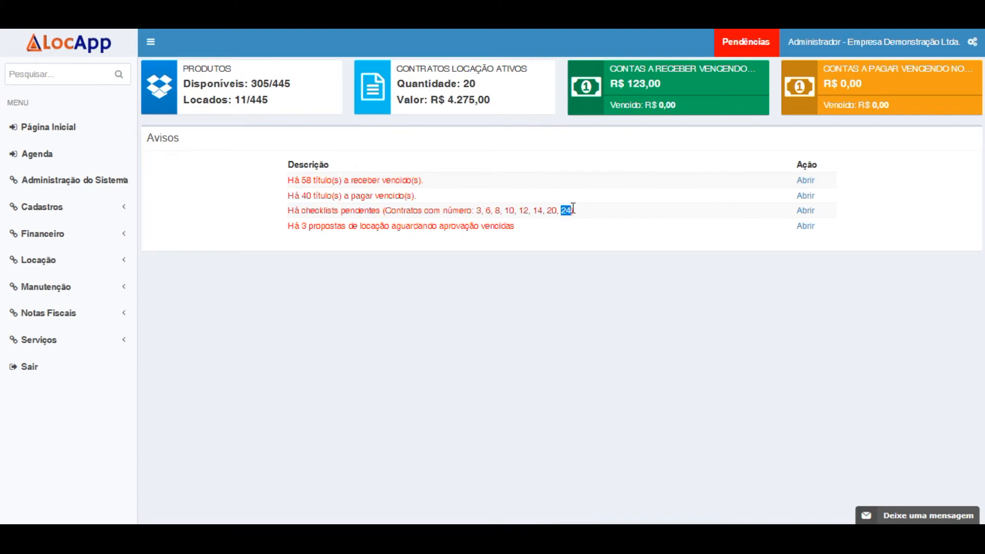
click(67, 262)
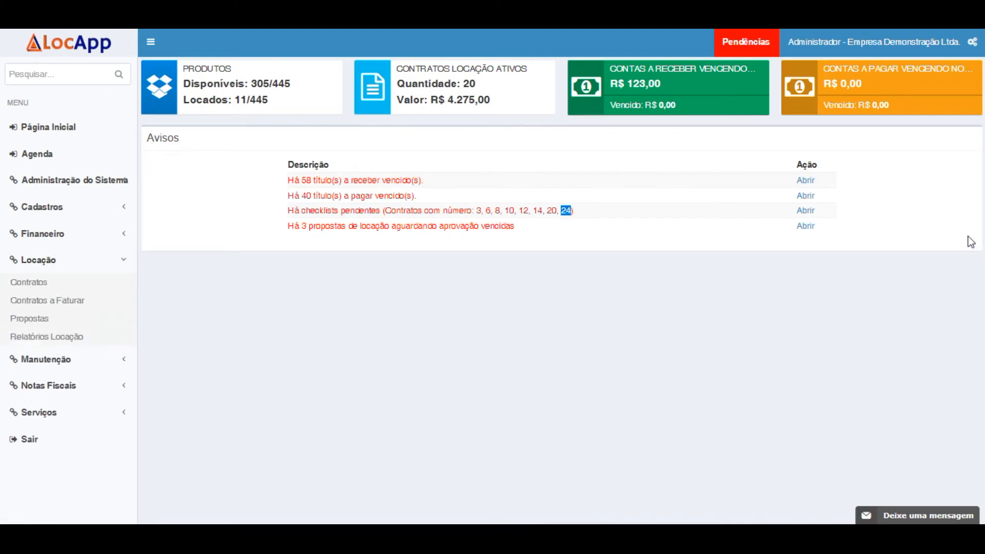
click(806, 211)
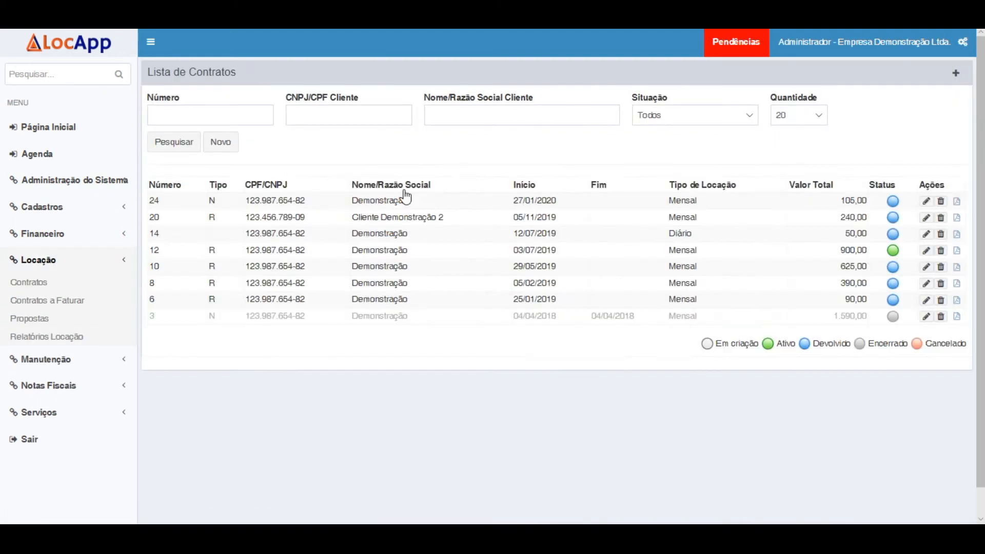
Step: Open contract 24's pending checklist for the returned Motor 400W and register the item as OK and available
click(933, 207)
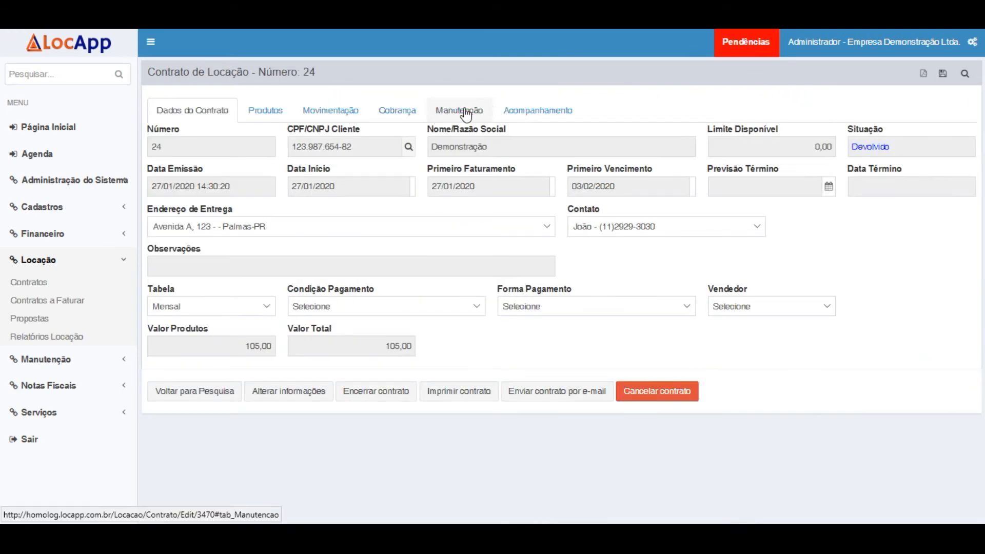
click(332, 110)
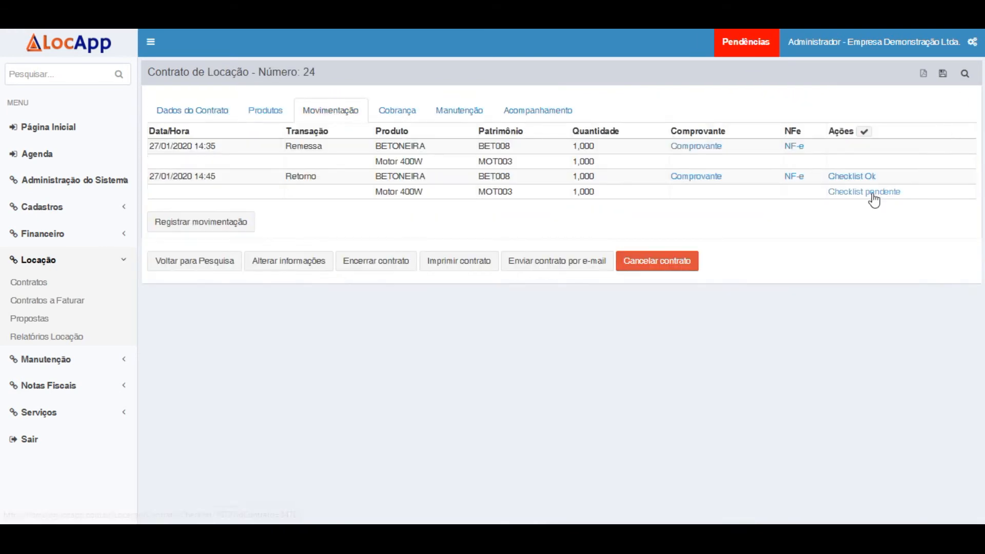
click(873, 195)
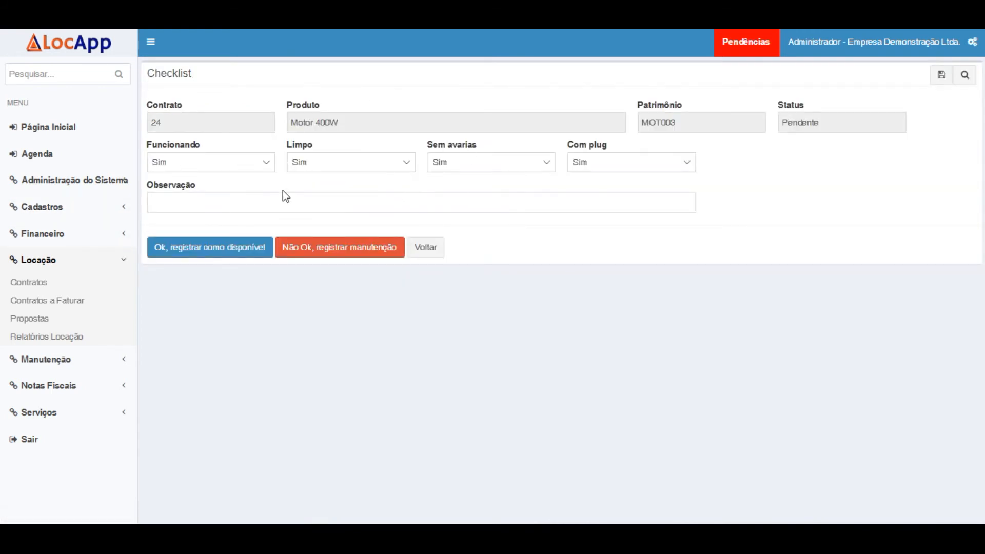
click(204, 252)
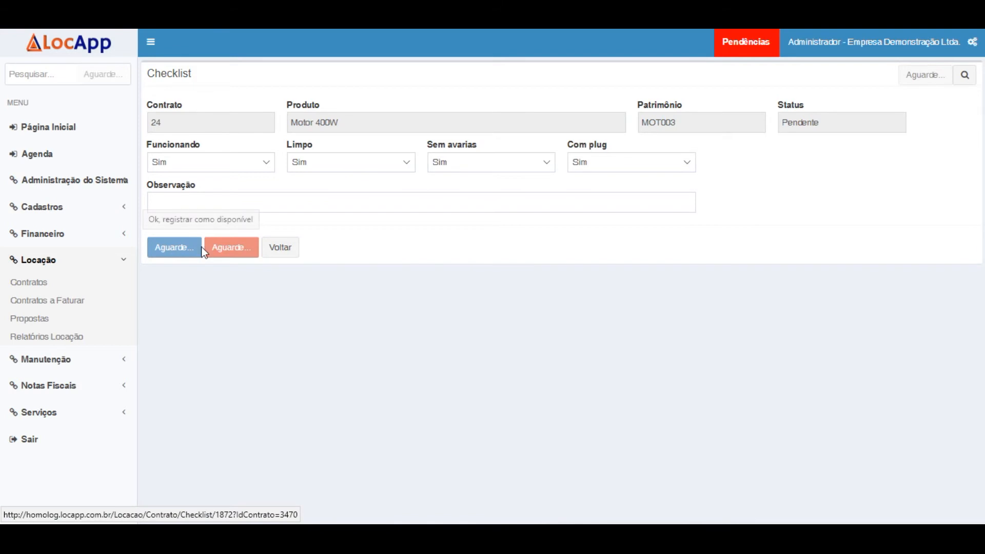
Step: Review contract 24's returned Motor 400W movement and its Acompanhamento records
drag(409, 192, 475, 202)
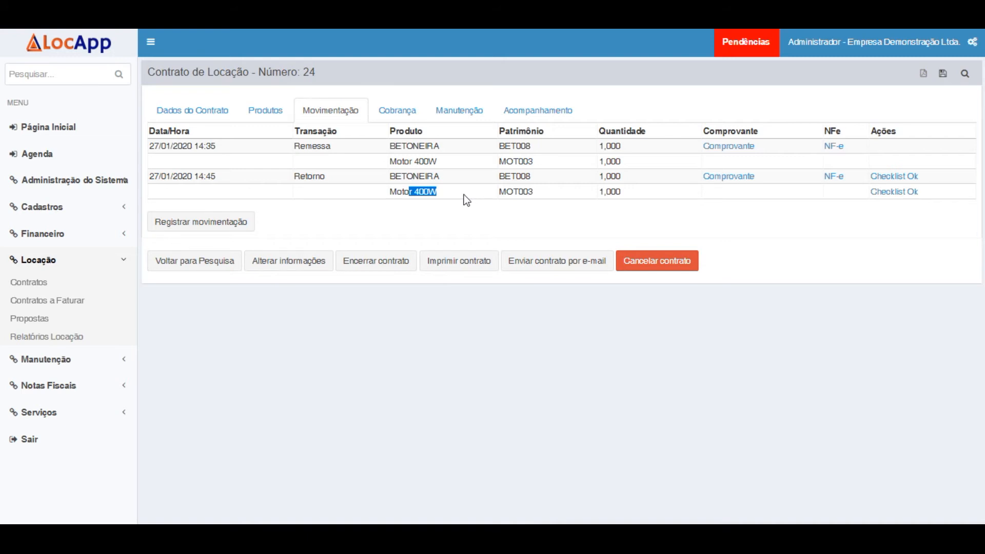
click(540, 110)
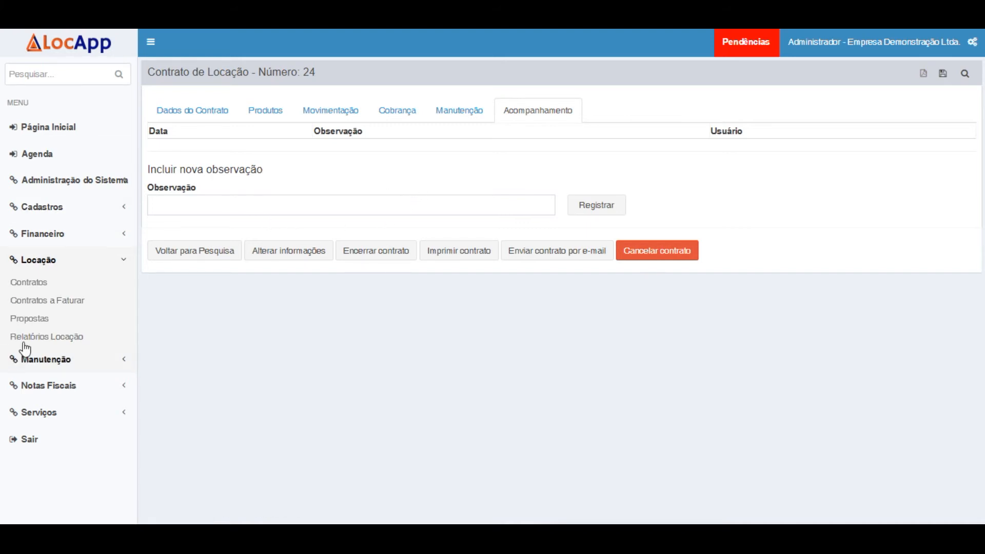
Step: List all registered products and services and view where each BETONEIRA unit is located
click(41, 207)
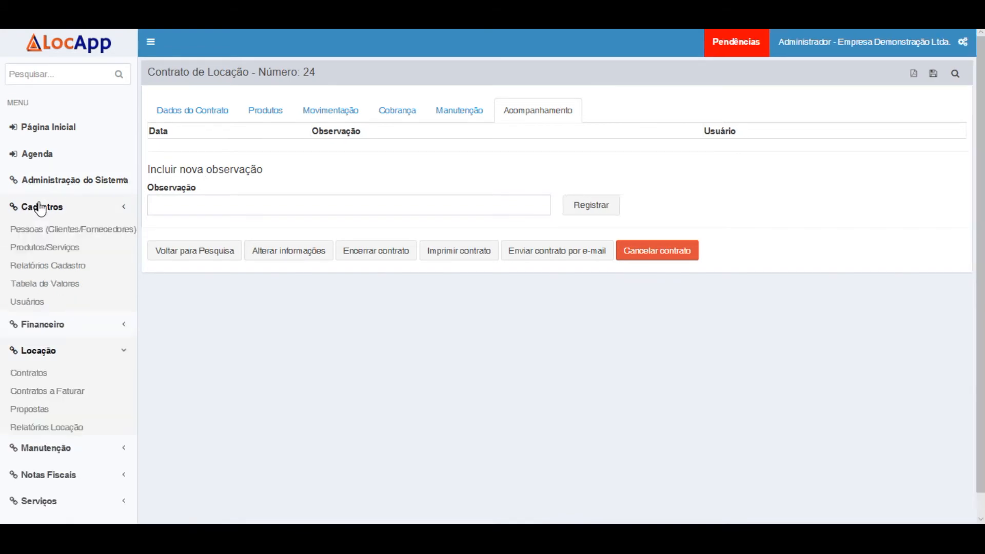
click(54, 248)
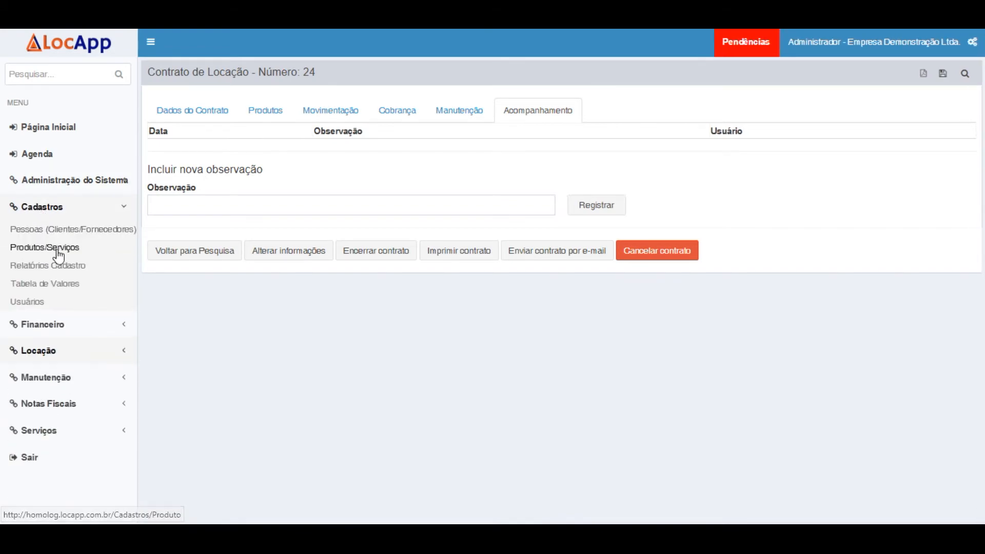
click(174, 146)
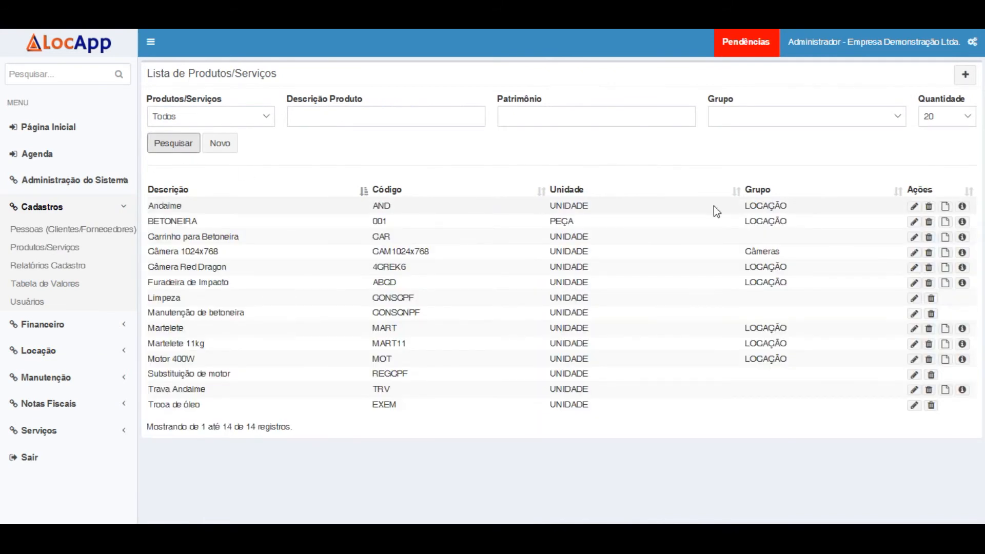
click(963, 223)
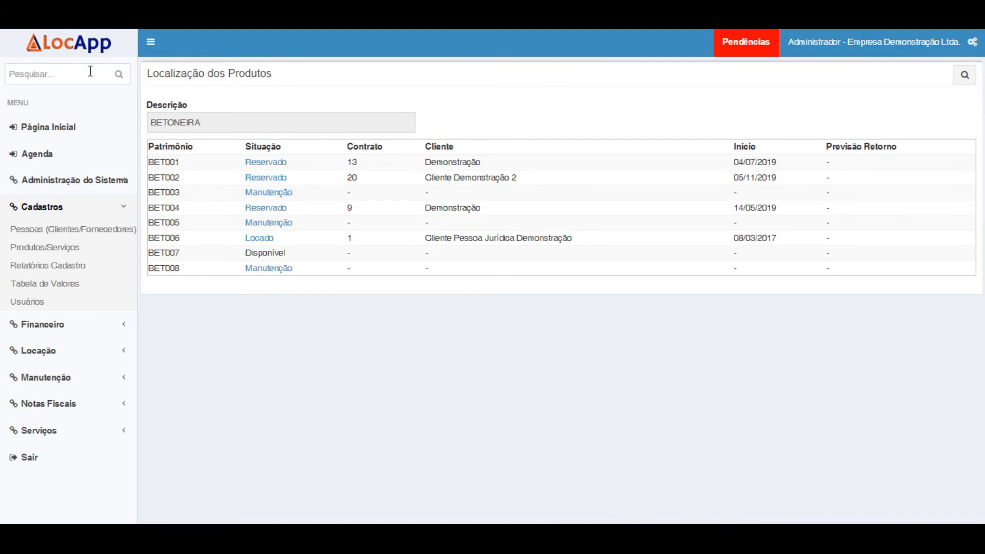
Step: Return to the product list and examine BETONEIRA's history of contract billings and maintenance records
click(965, 75)
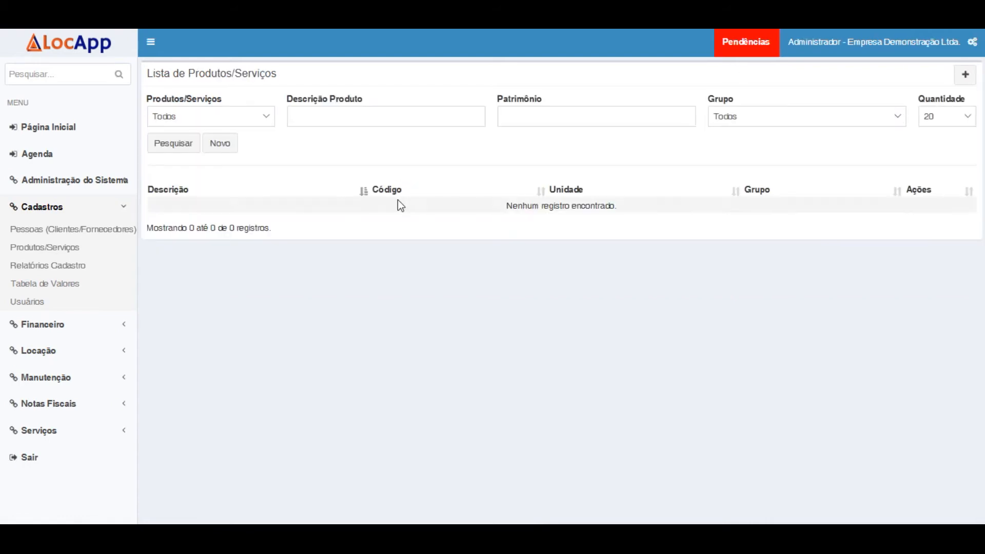
click(177, 149)
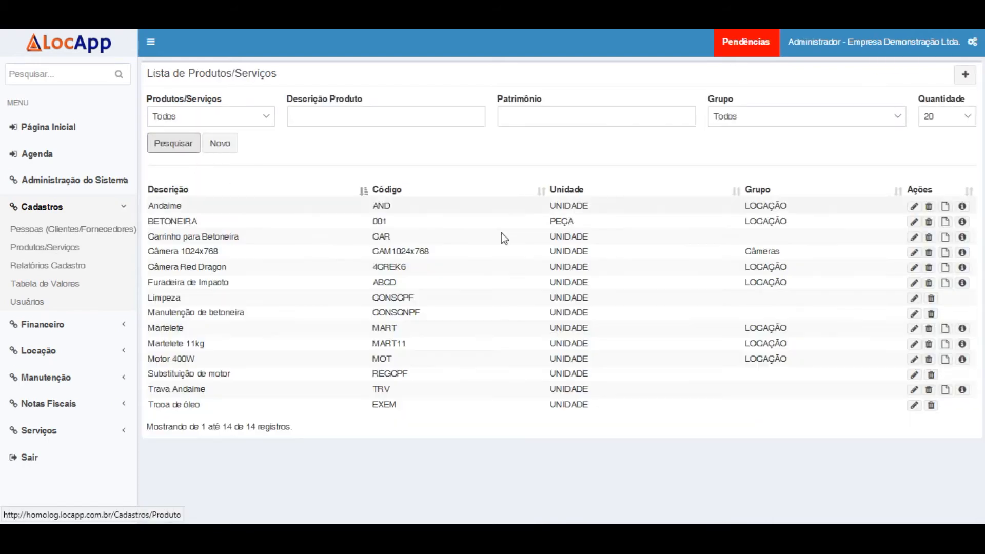
click(945, 223)
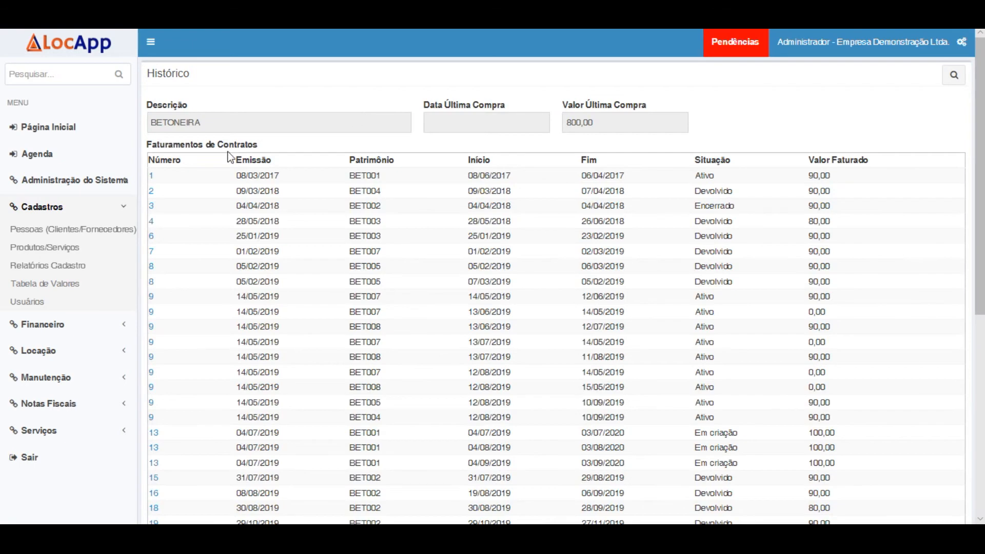
scroll(323, 244, down, 1)
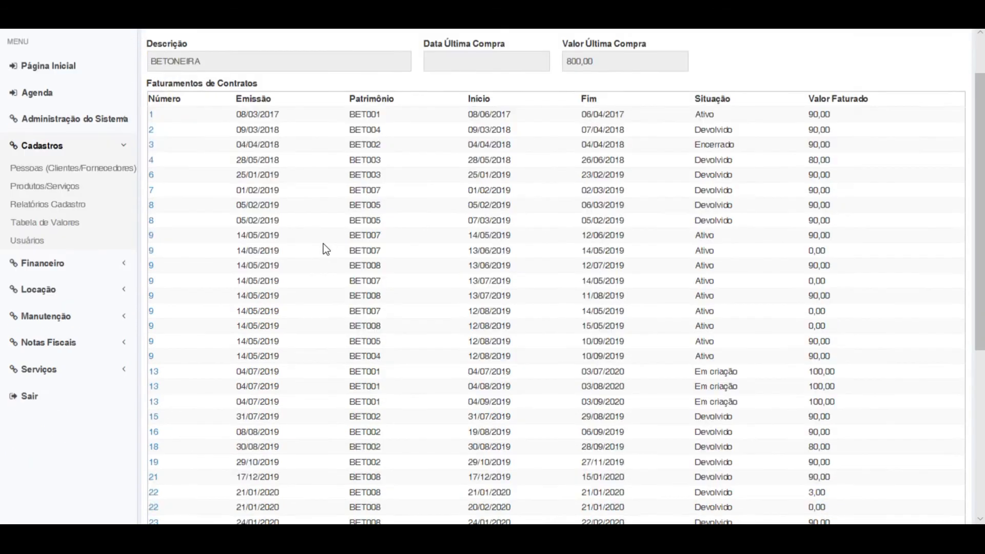
scroll(323, 245, down, 5)
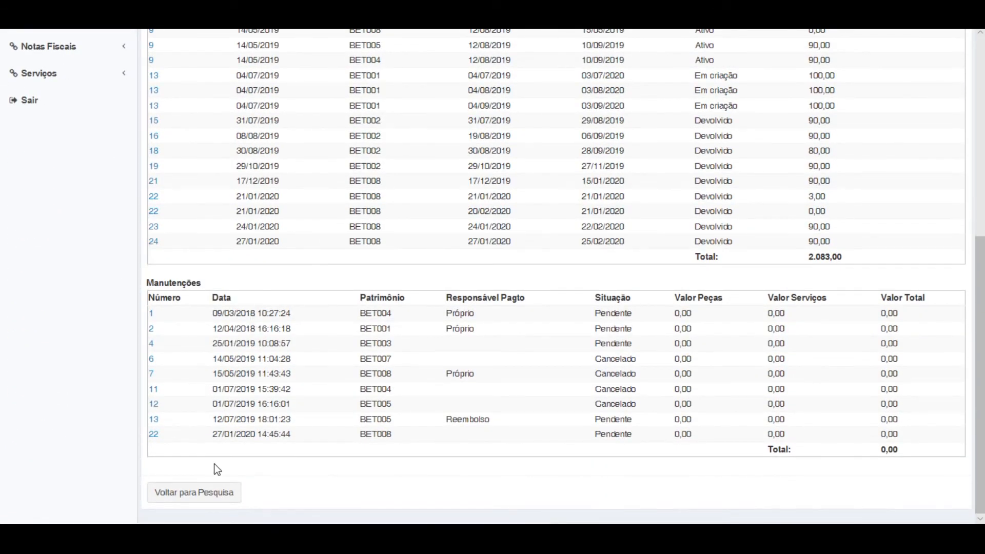
scroll(416, 354, up, 1)
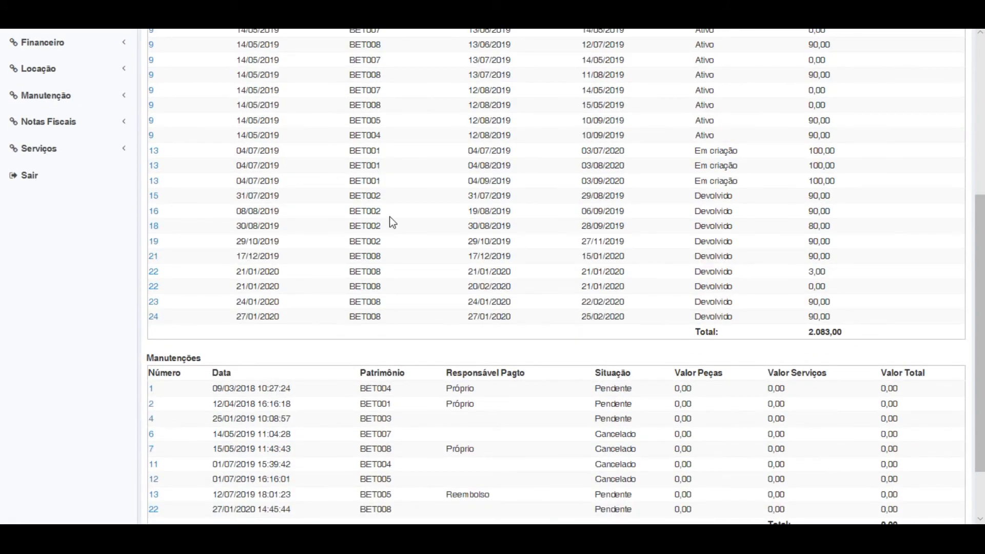
scroll(391, 220, down, 1)
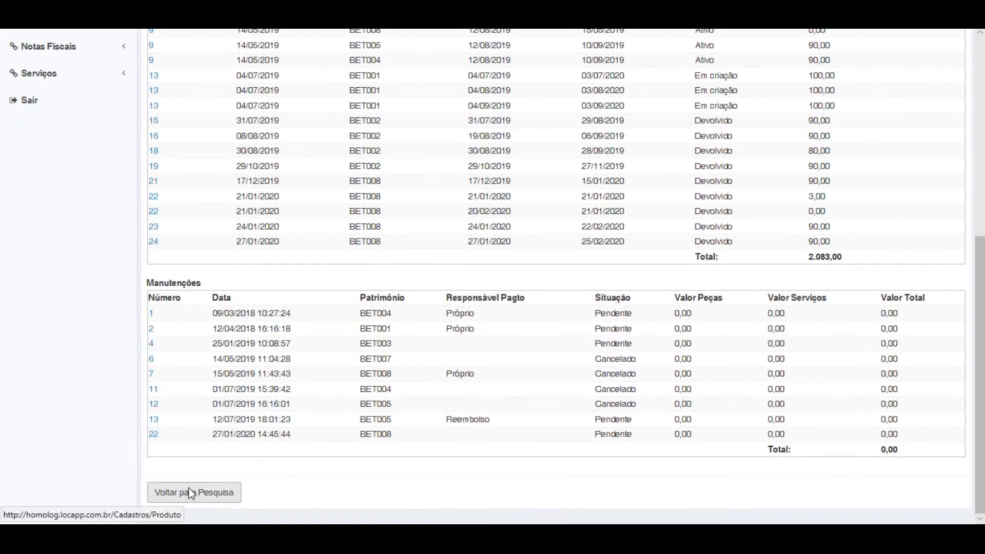
Step: Open BETONEIRA's stock records and examine the history of asset BET008, including its contracts and maintenance entries
click(190, 494)
click(190, 148)
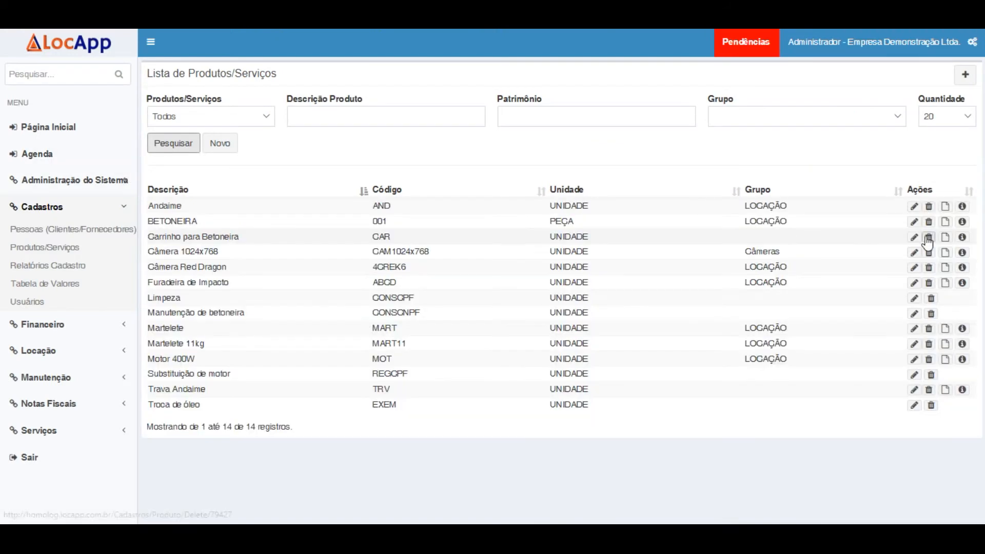
click(915, 224)
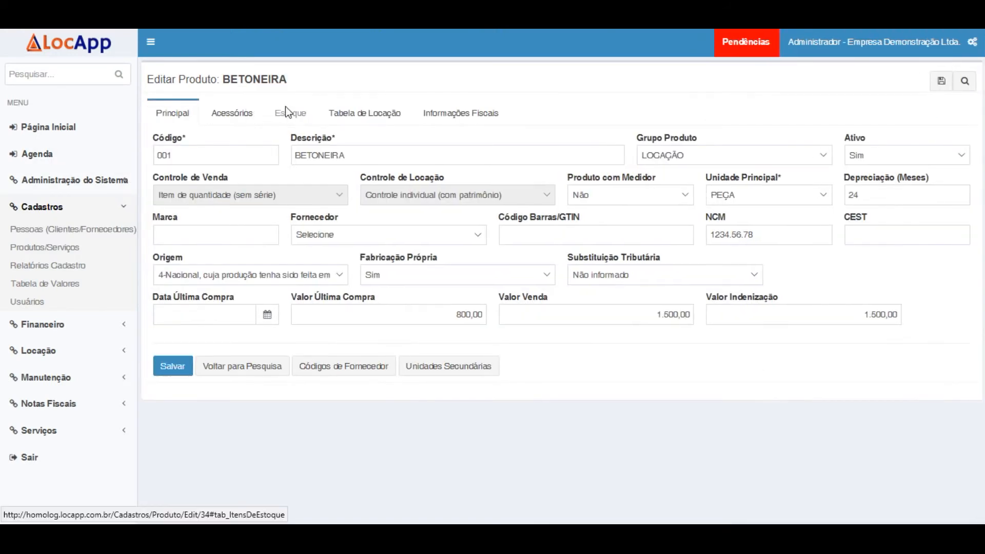
click(286, 109)
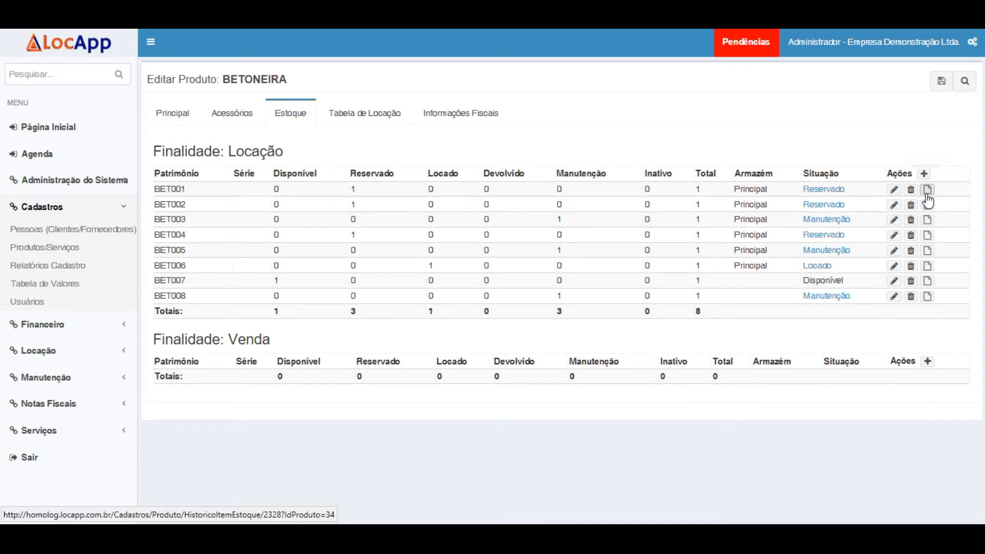
click(929, 295)
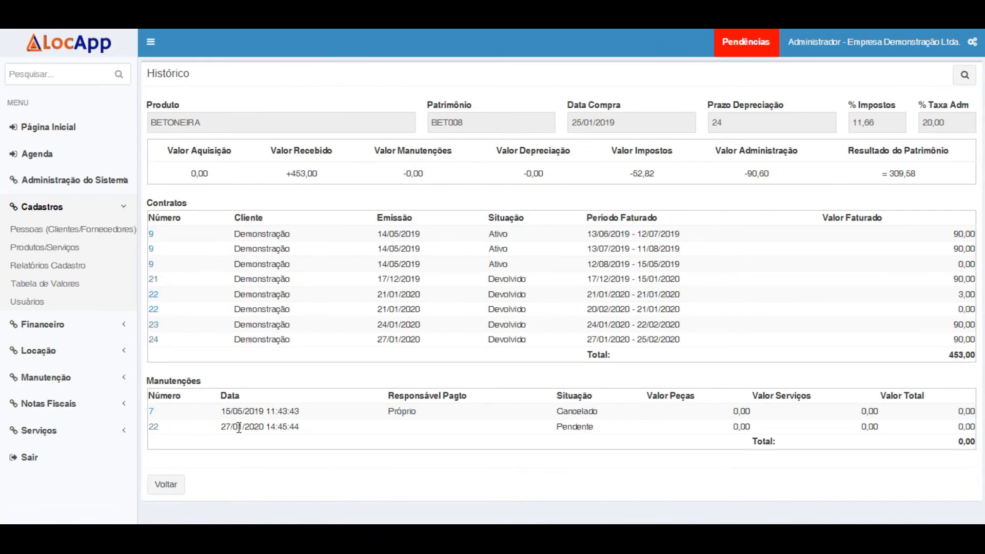
drag(247, 431, 616, 430)
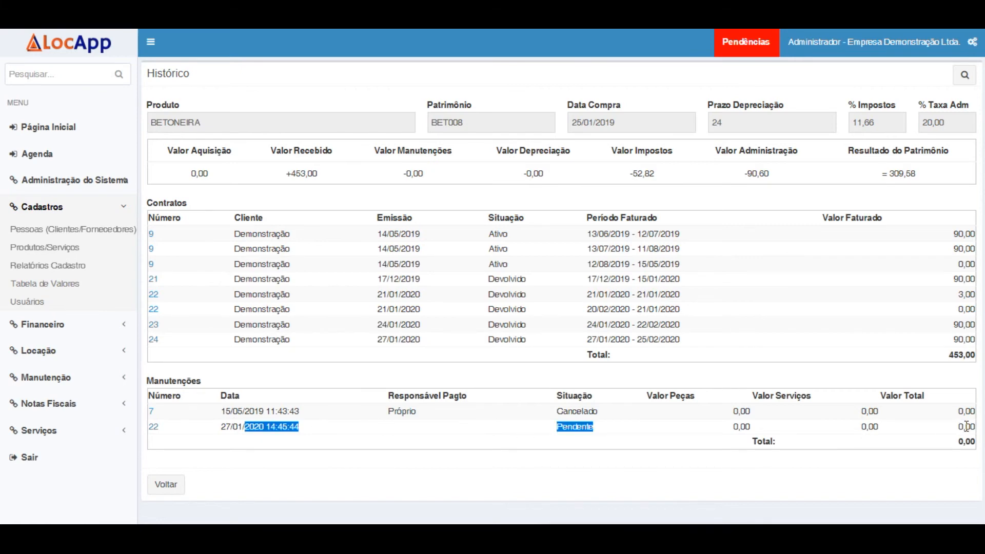
click(904, 432)
drag(904, 432, 313, 429)
click(385, 427)
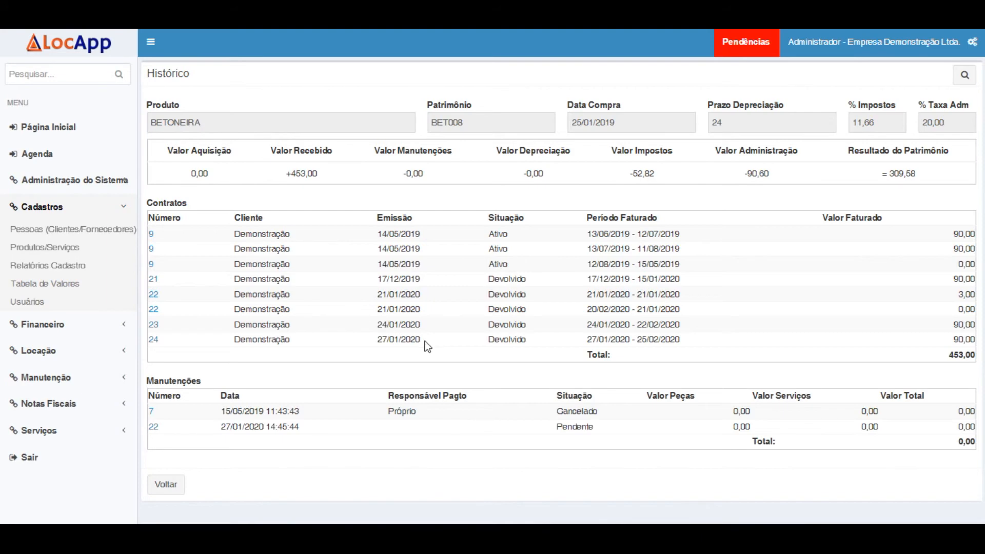
Step: Open the customer Demonstração's summary and review the latest contracts, rented products and receivables
click(78, 230)
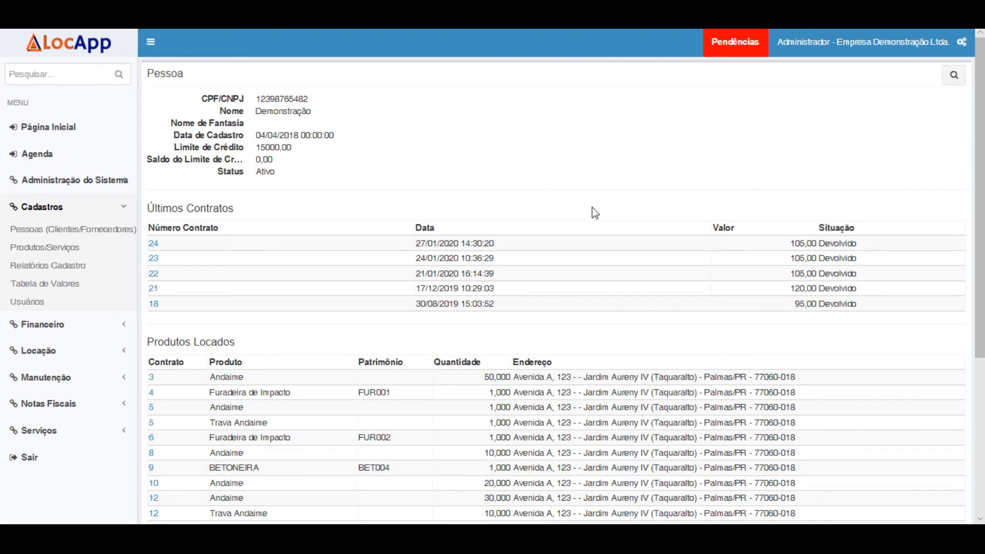
scroll(592, 207, down, 3)
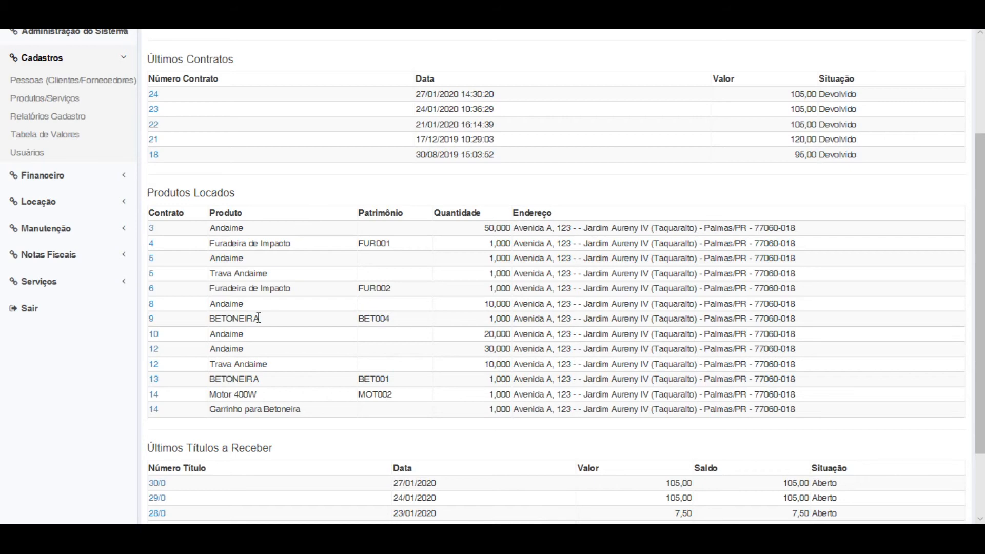
scroll(369, 398, down, 2)
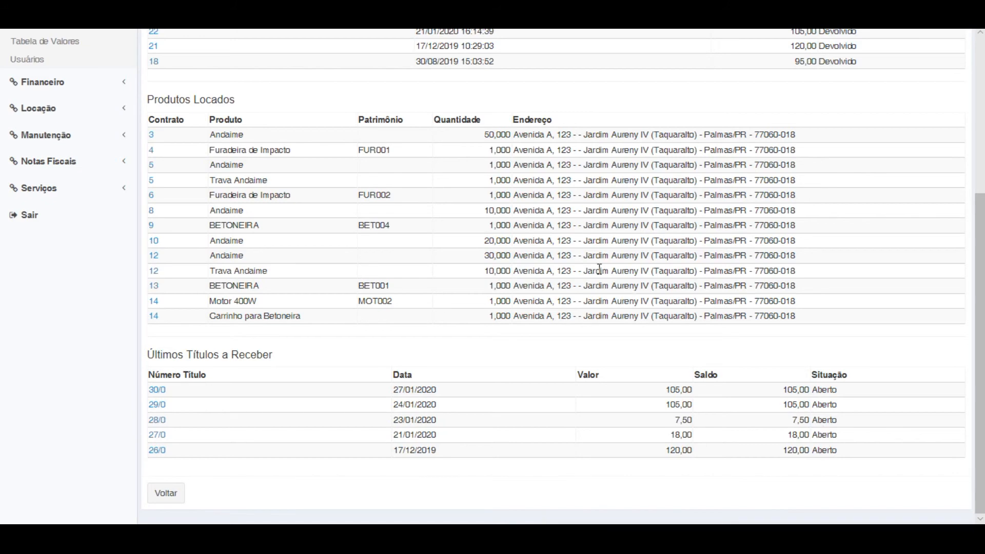
scroll(600, 269, up, 5)
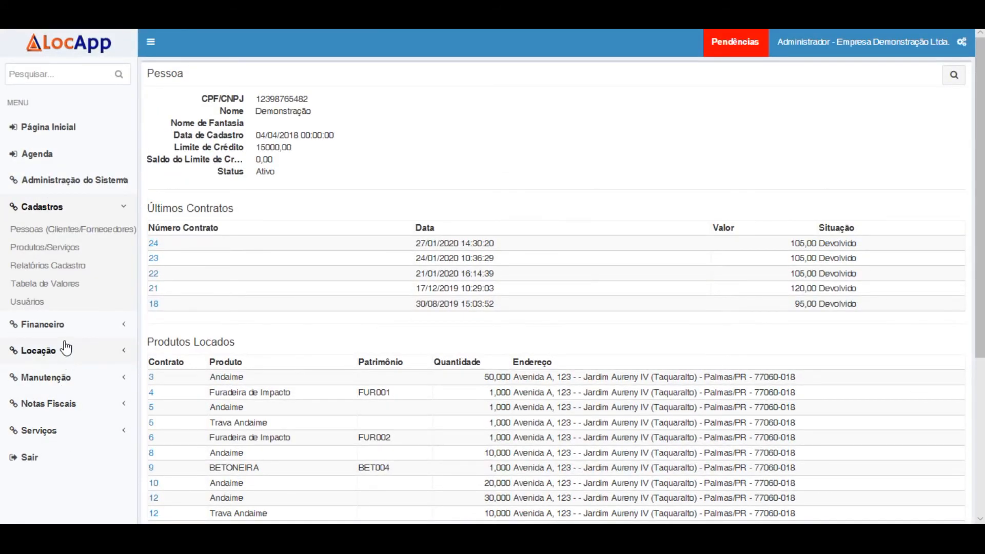
Step: Open the list of one-off services (Serviço Avulso) in the services module
click(45, 208)
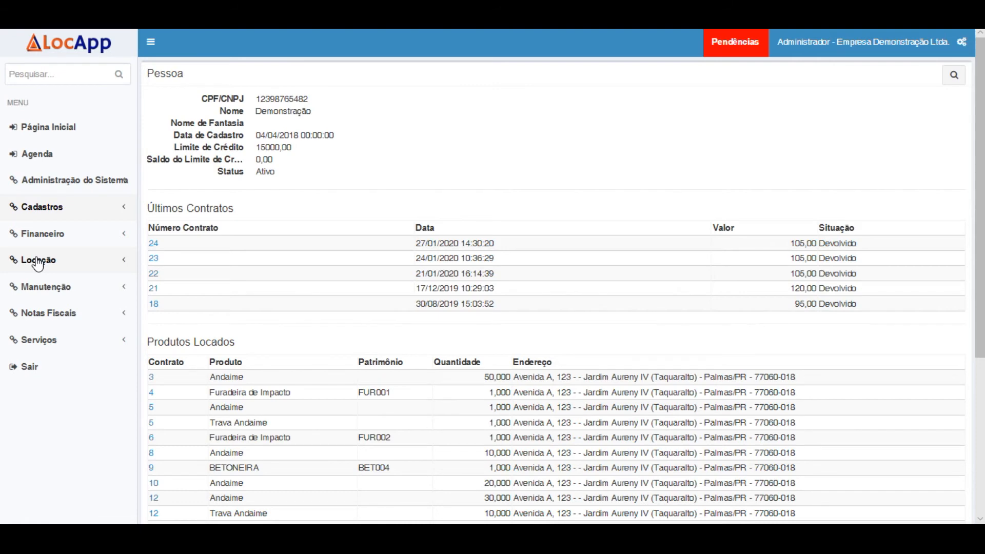
click(36, 344)
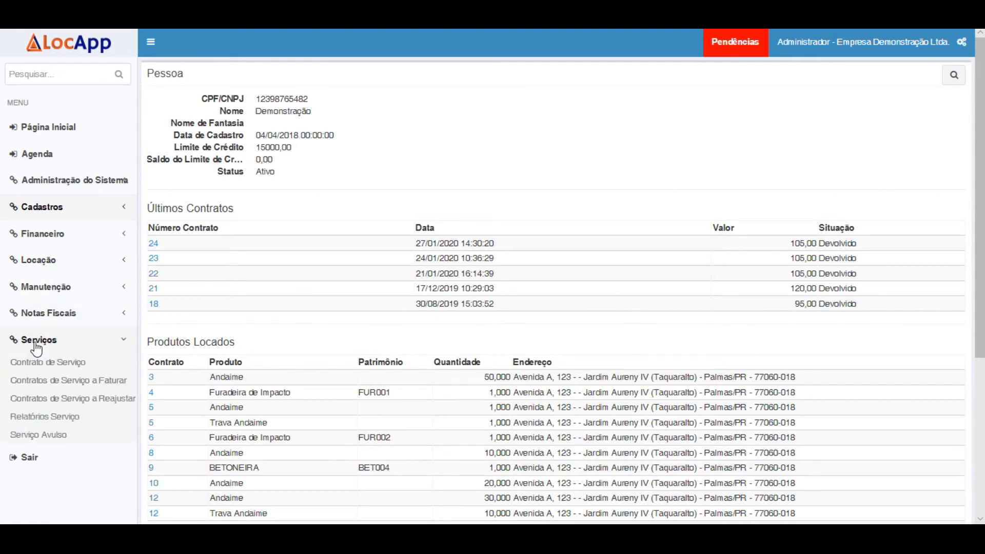
click(57, 435)
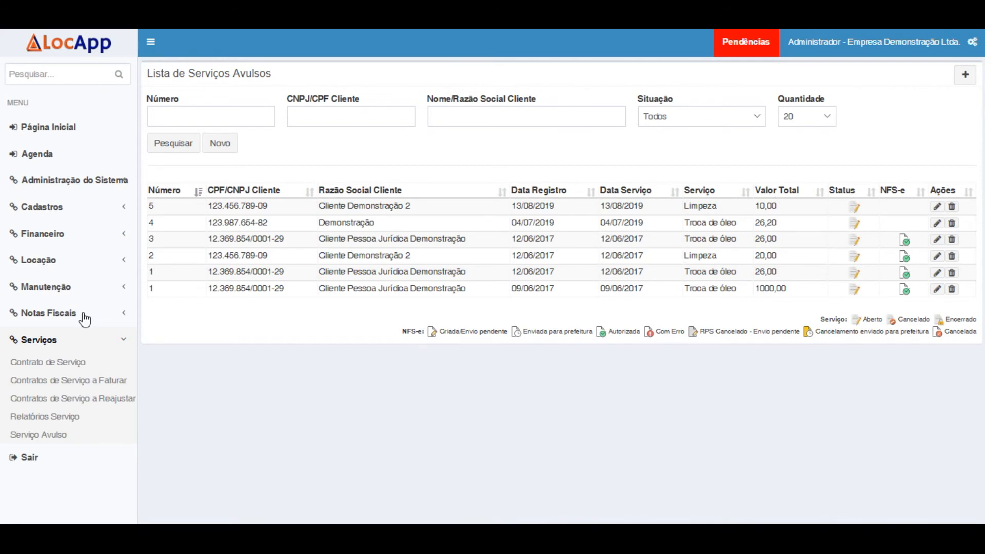
Step: Open the Limpeza service contract and review its Vencimento options, Discriminação (NFS-e) field and Histórico/Faturamentos records
click(51, 365)
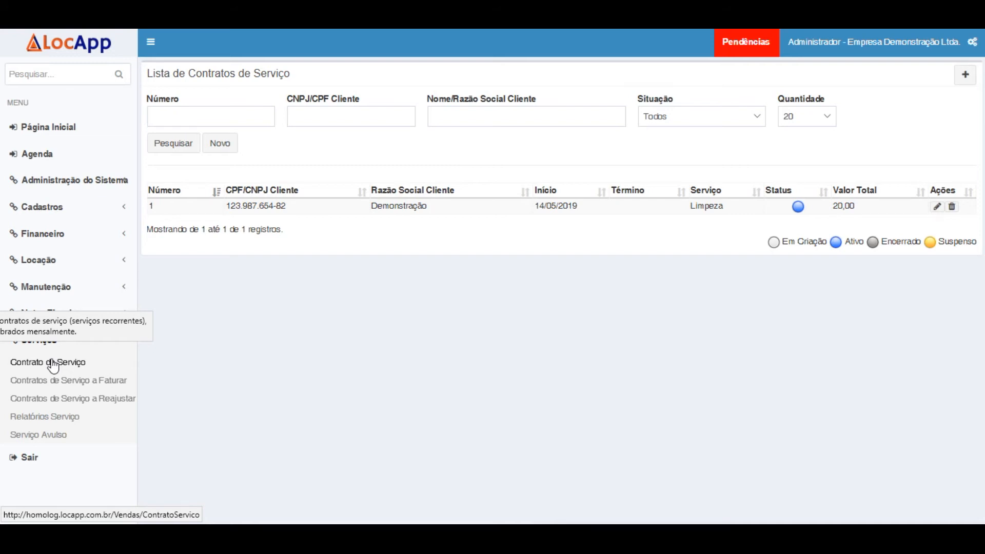
click(936, 206)
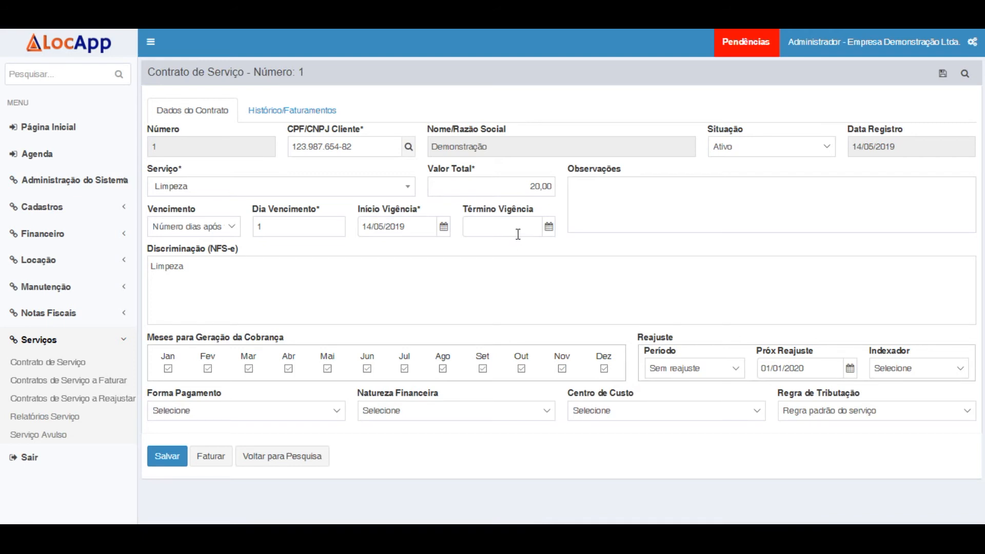
click(198, 226)
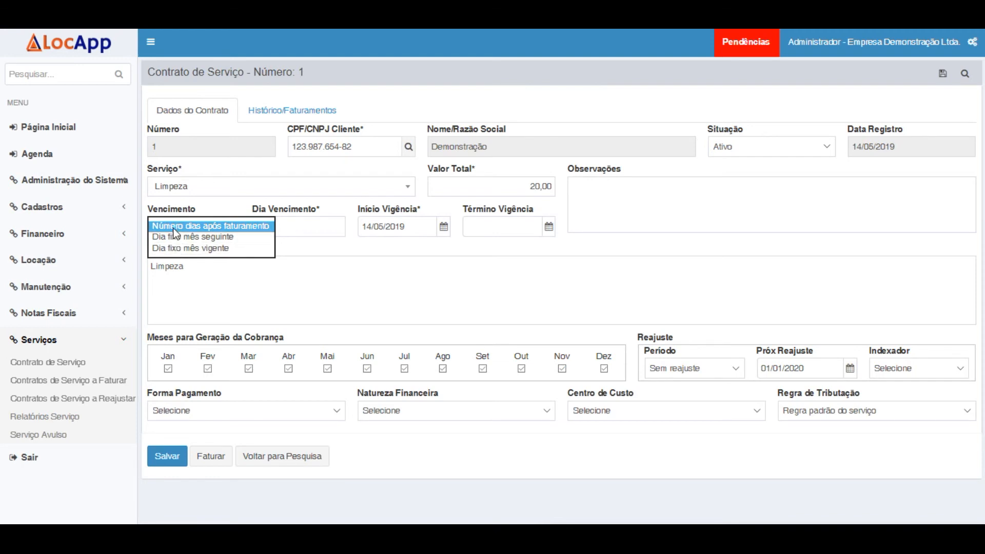
click(263, 311)
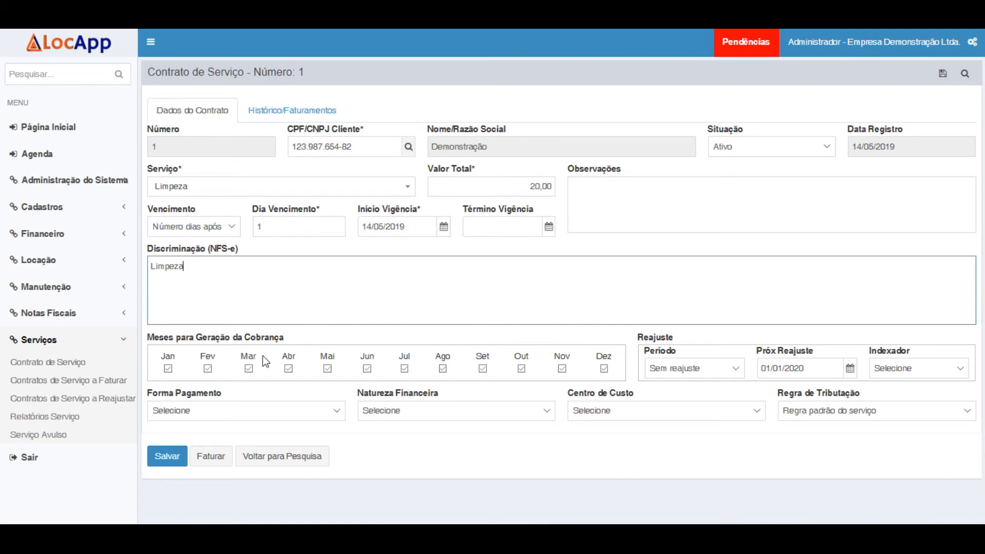
click(293, 112)
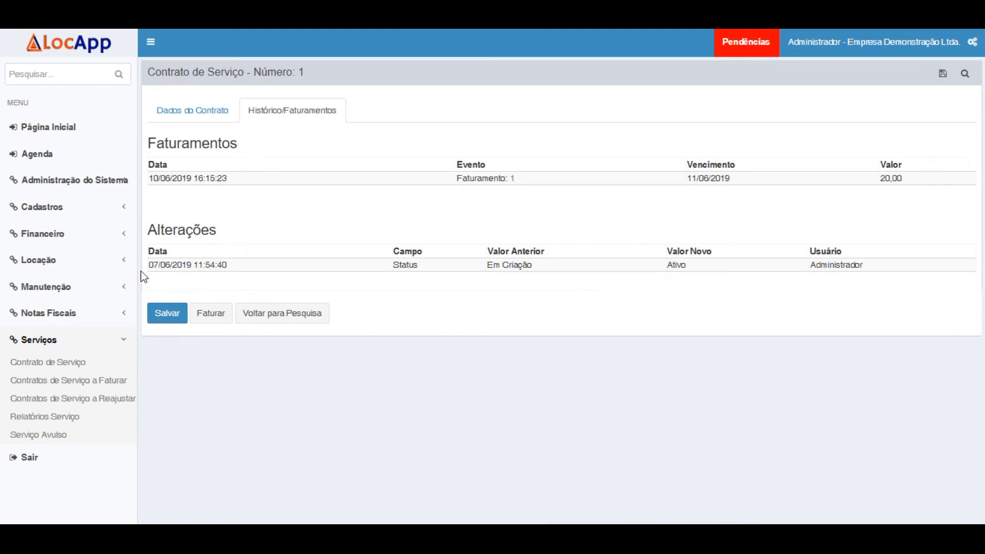
Step: Open the list of rental contracts in the Locação module
click(54, 268)
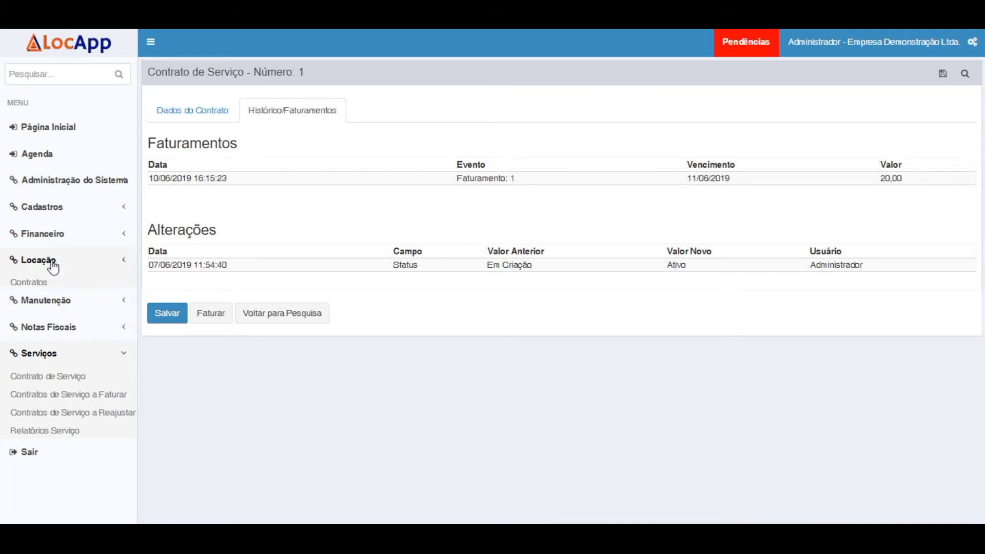
click(37, 285)
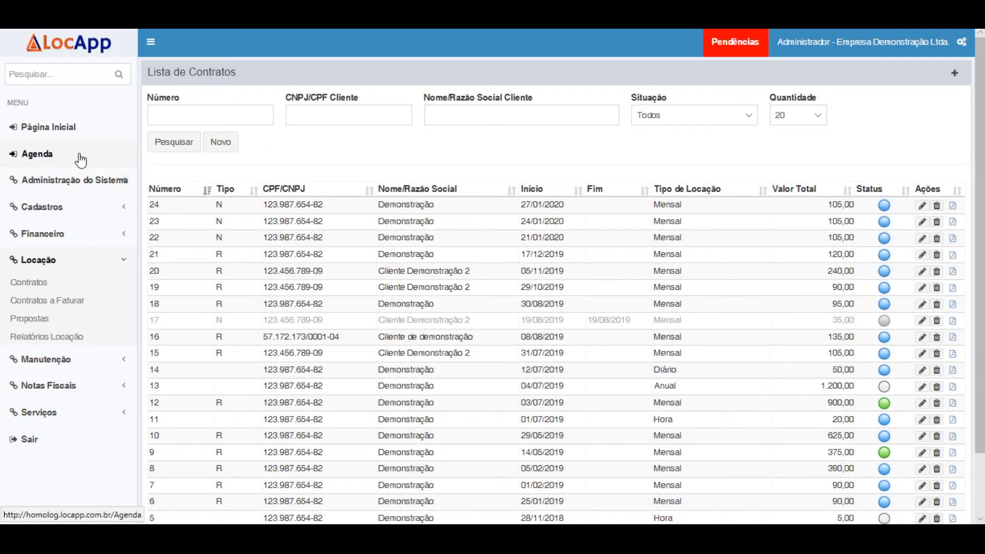
Step: View the weekly Agenda and return to the home page with its pending notices
click(59, 158)
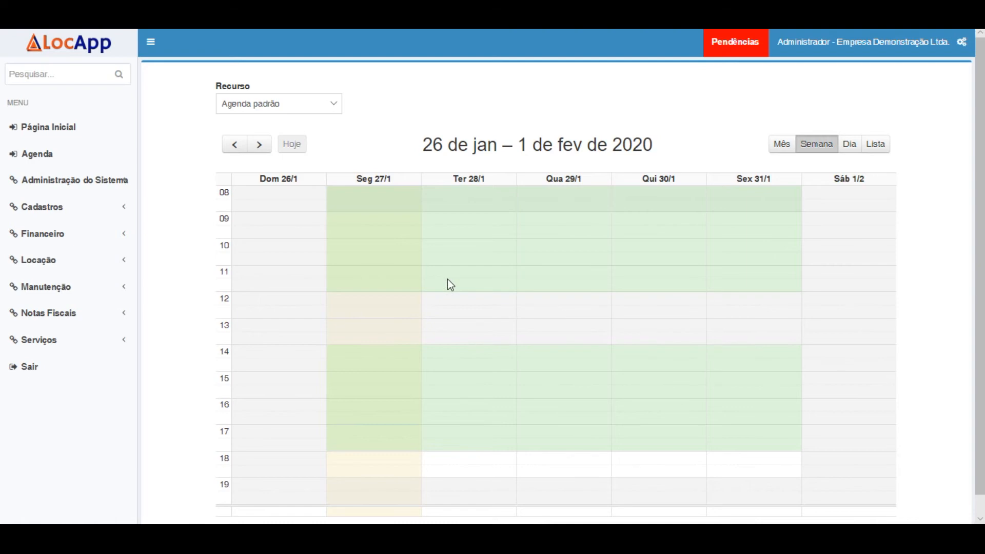
click(32, 131)
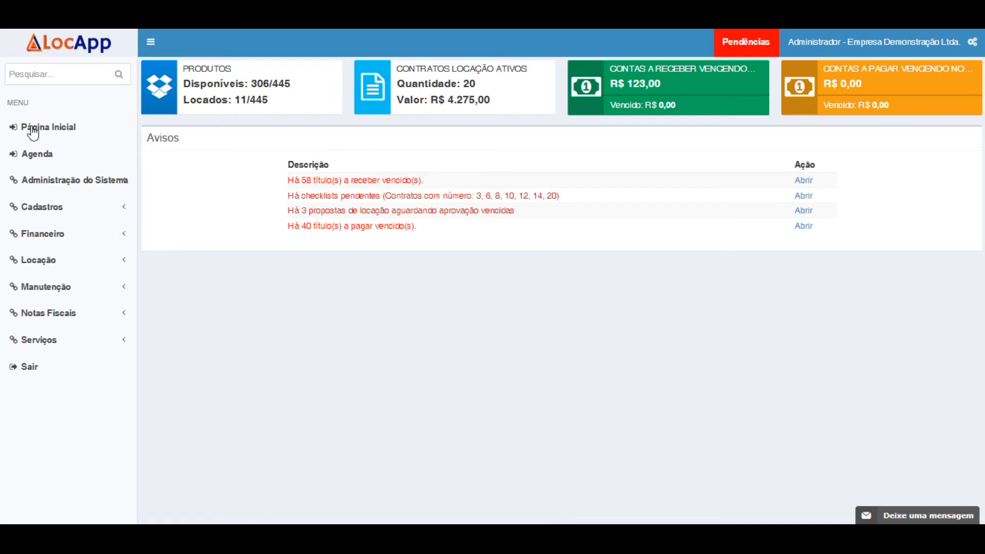
Step: Open the second user's record in the Usuários registration and review the Funções no sistema assigned to it
click(78, 207)
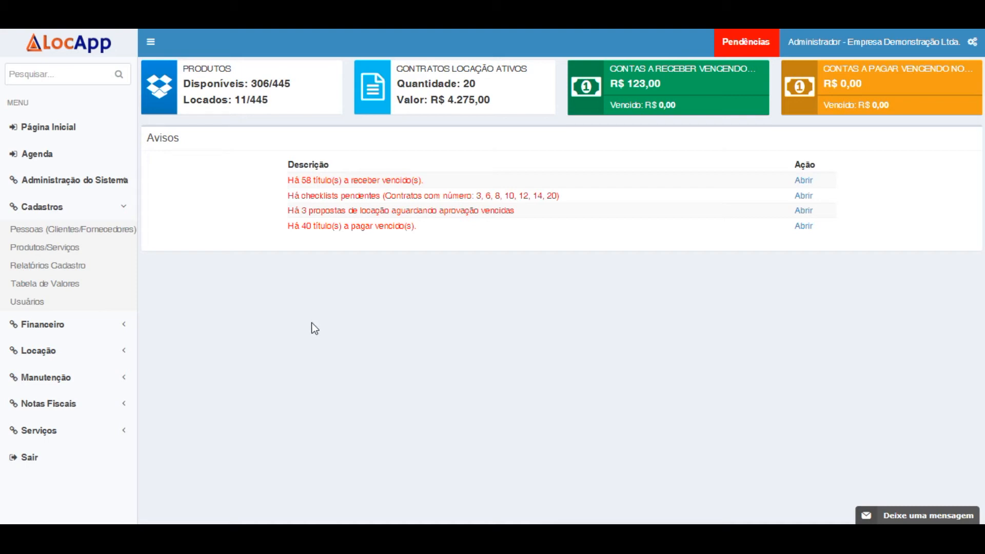
click(31, 303)
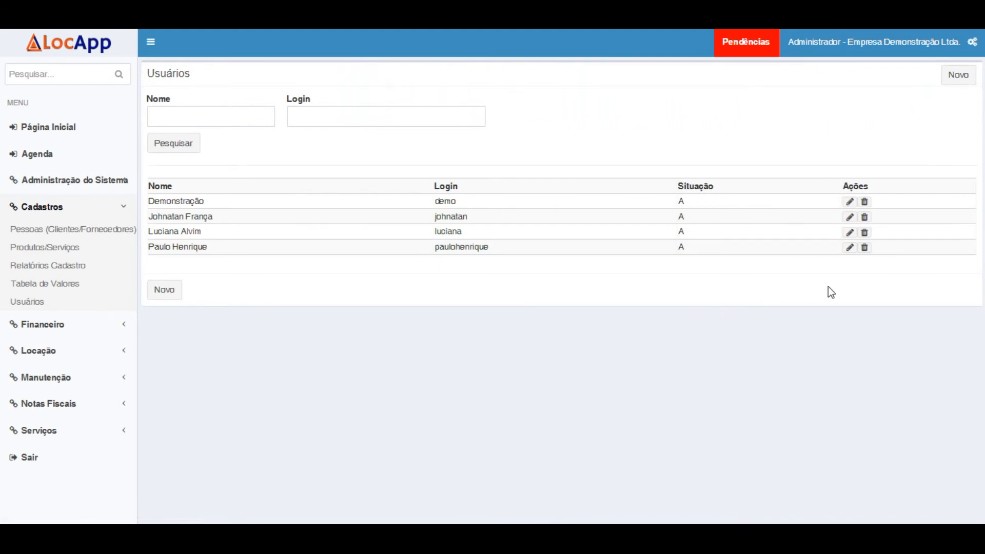
click(851, 217)
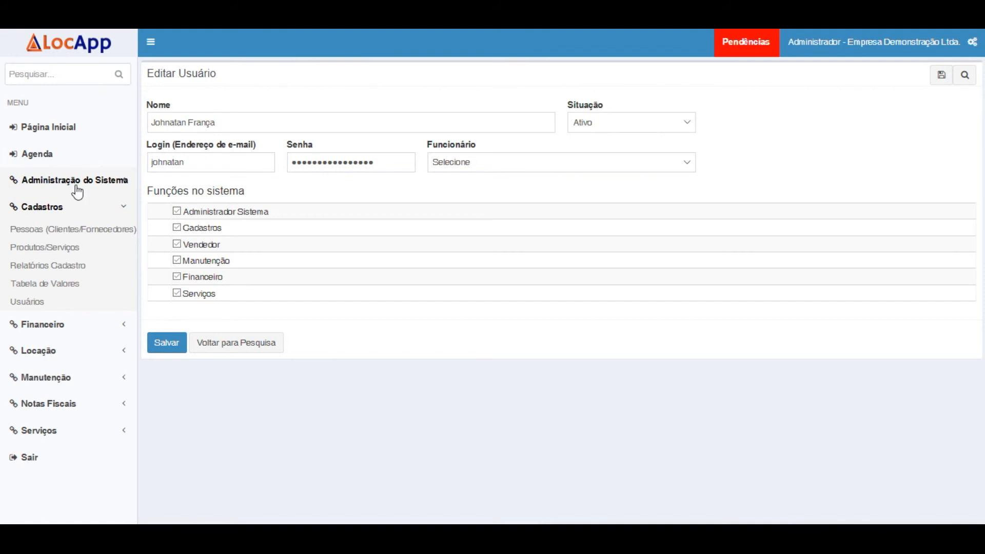
Step: Open Direitos de Uso in system administration, choose the Financeiro role and review its Financeiro module permissions
click(30, 184)
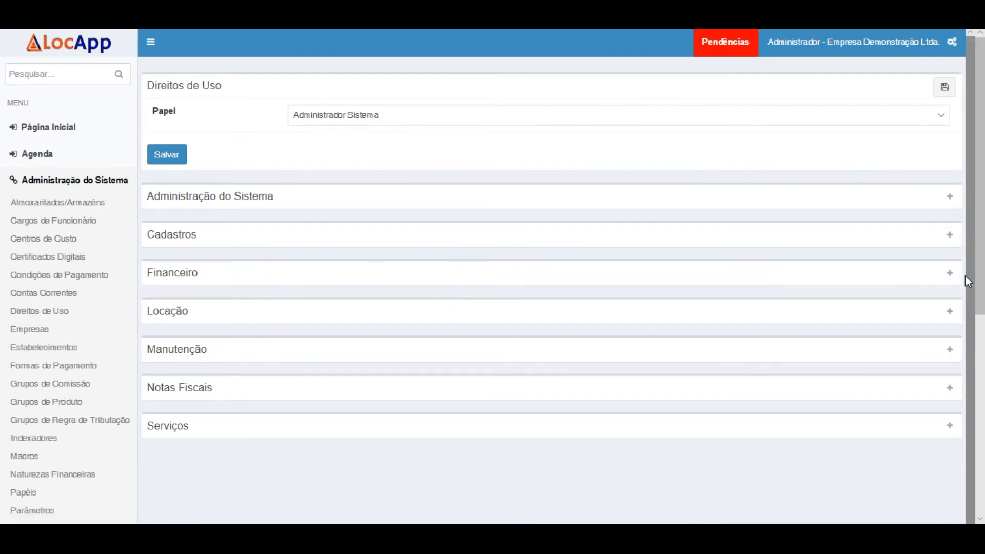
click(387, 114)
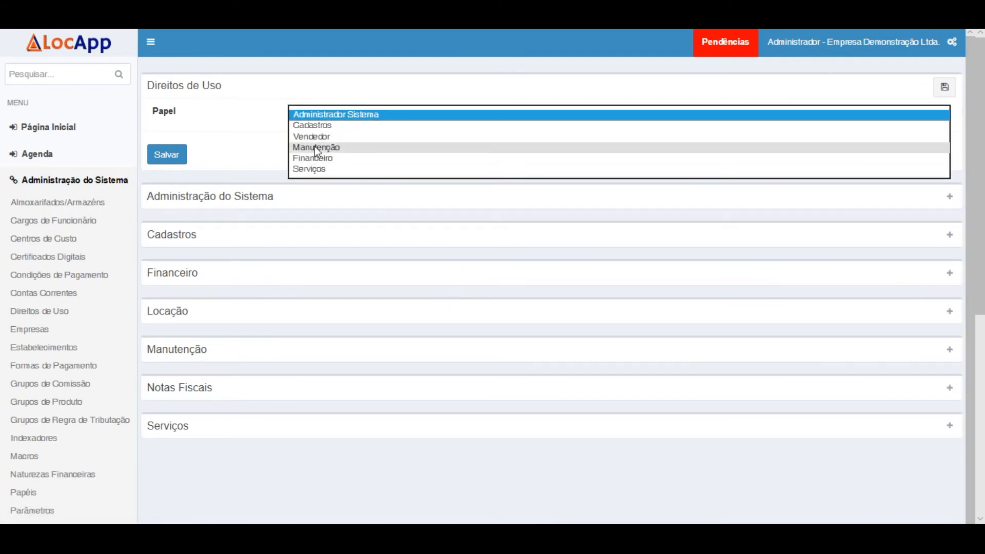
click(311, 158)
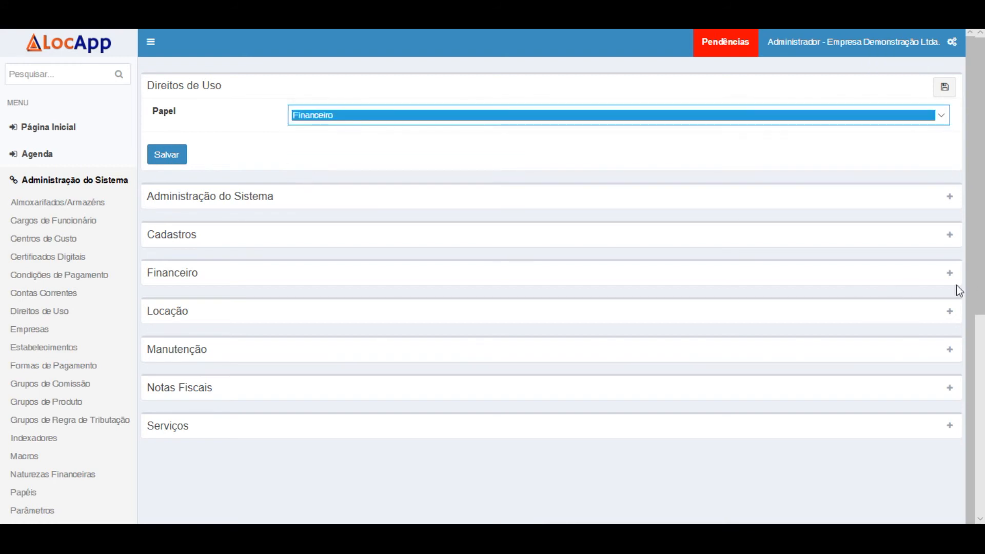
click(950, 274)
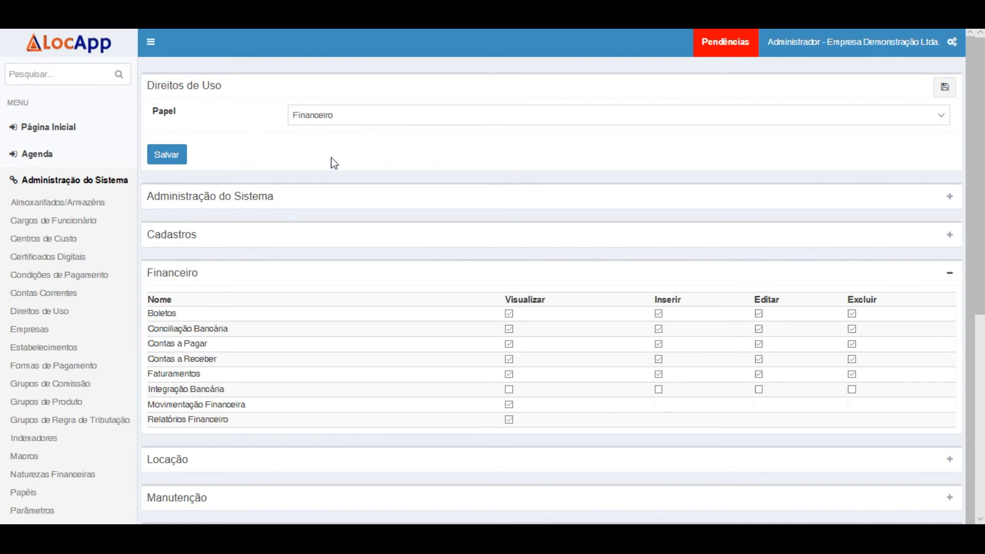
click(951, 276)
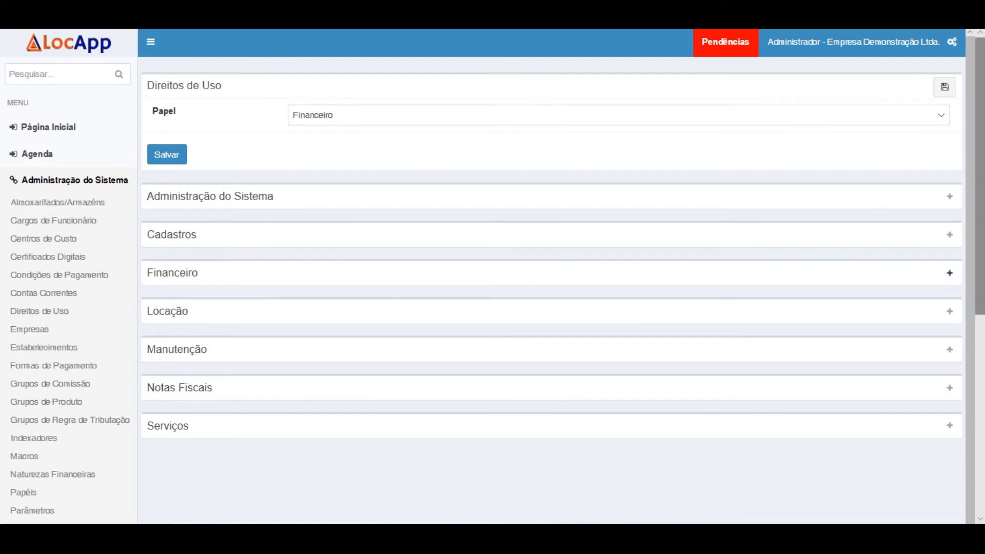
Step: Review the Financeiro role's permissions for the Cadastros and Administração do Sistema modules
click(949, 238)
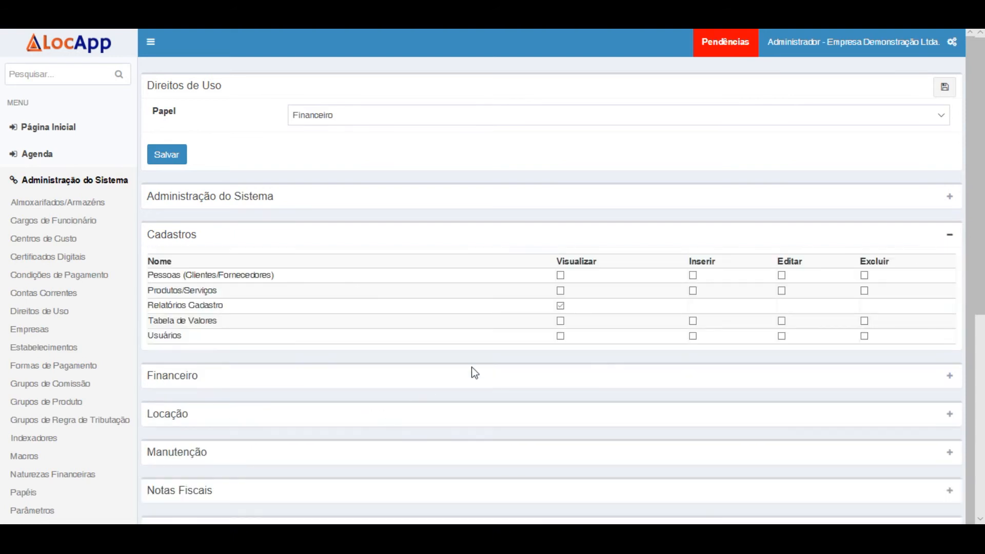
click(951, 238)
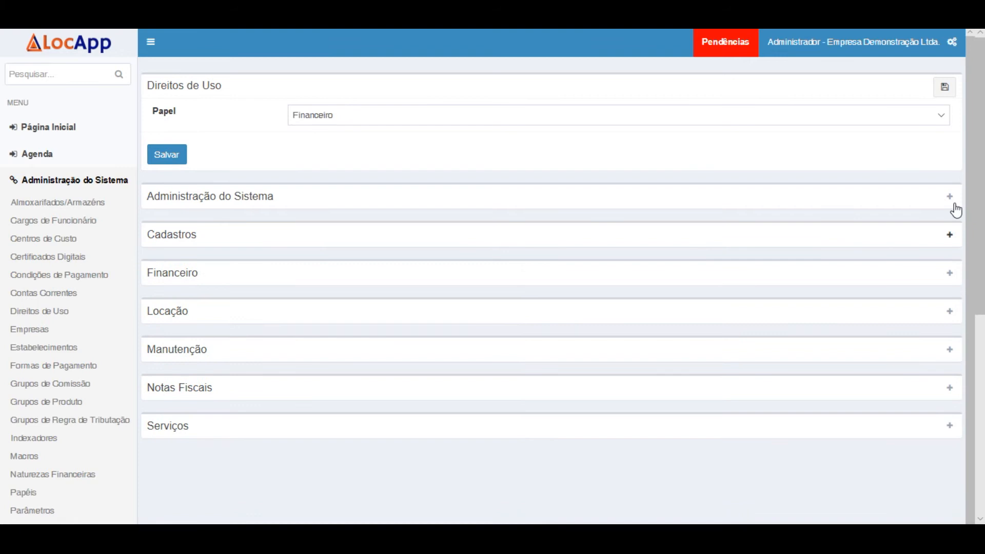
click(951, 198)
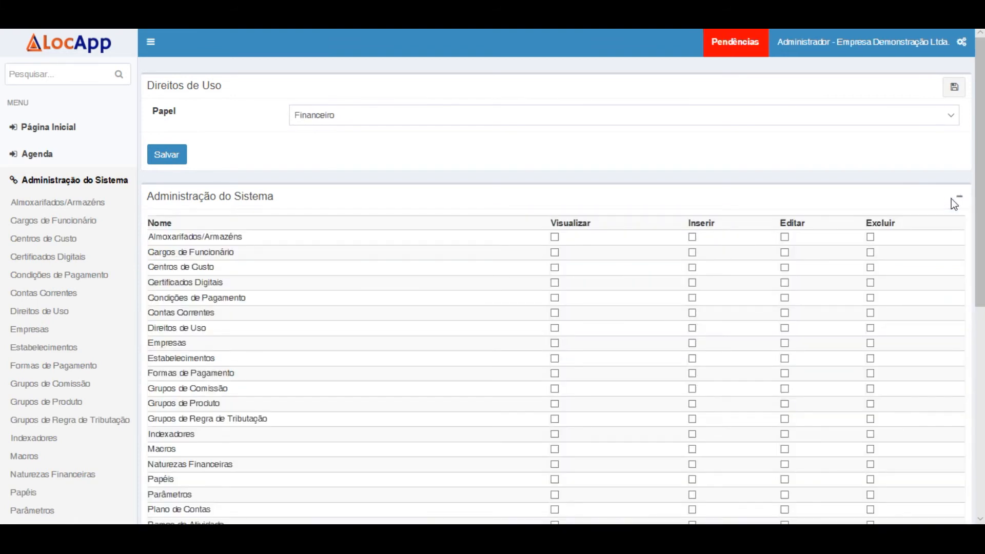
click(958, 197)
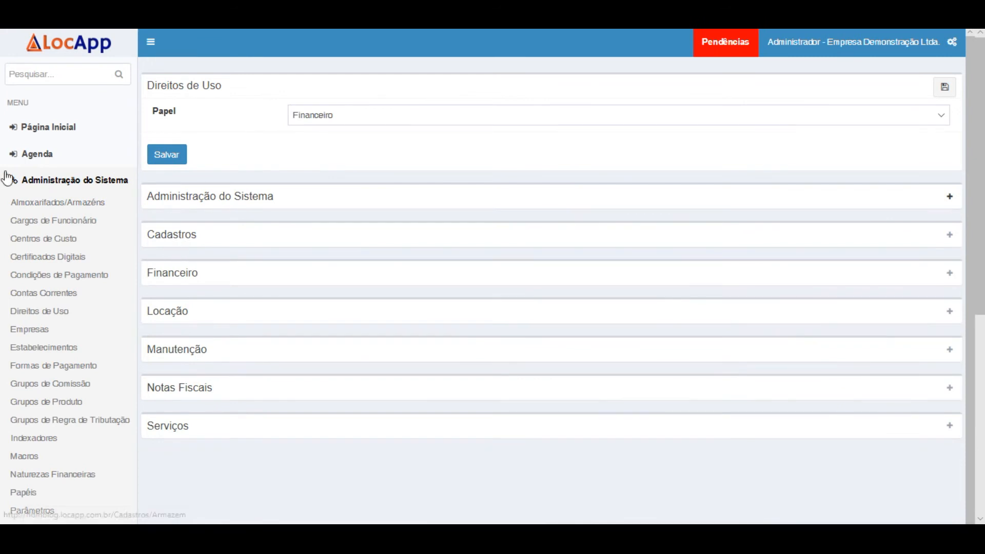
click(36, 183)
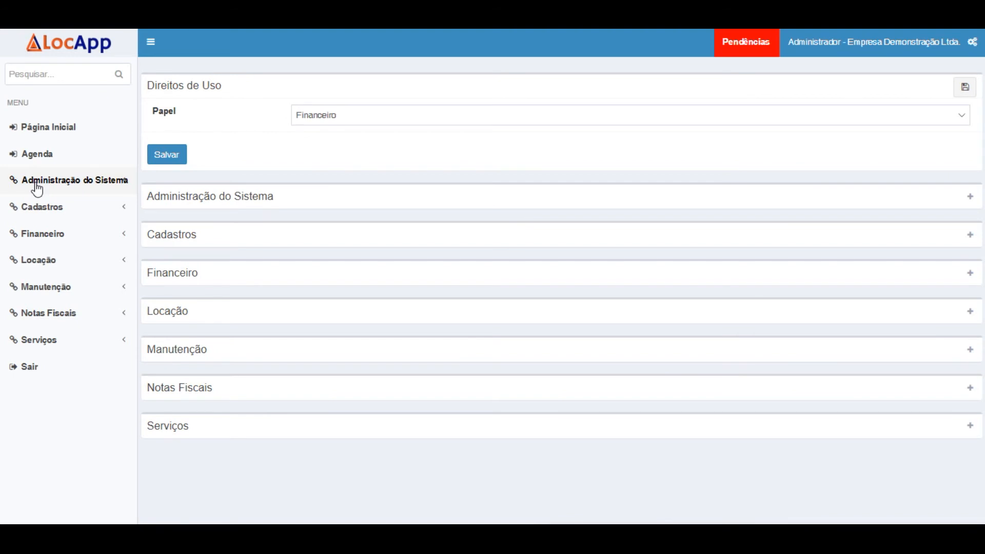
Step: Return to the home page, open the list of rental proposals and view proposal number 4
click(54, 135)
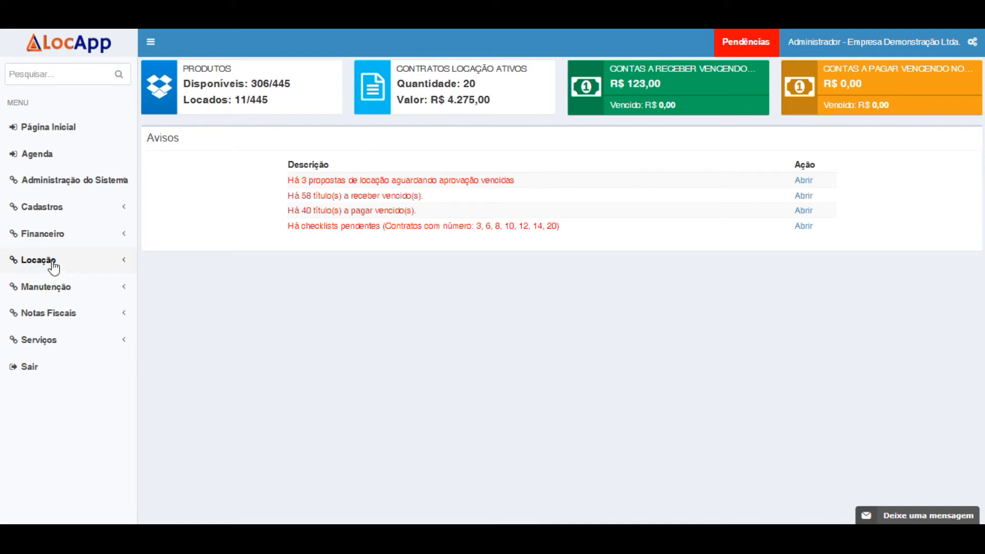
click(53, 263)
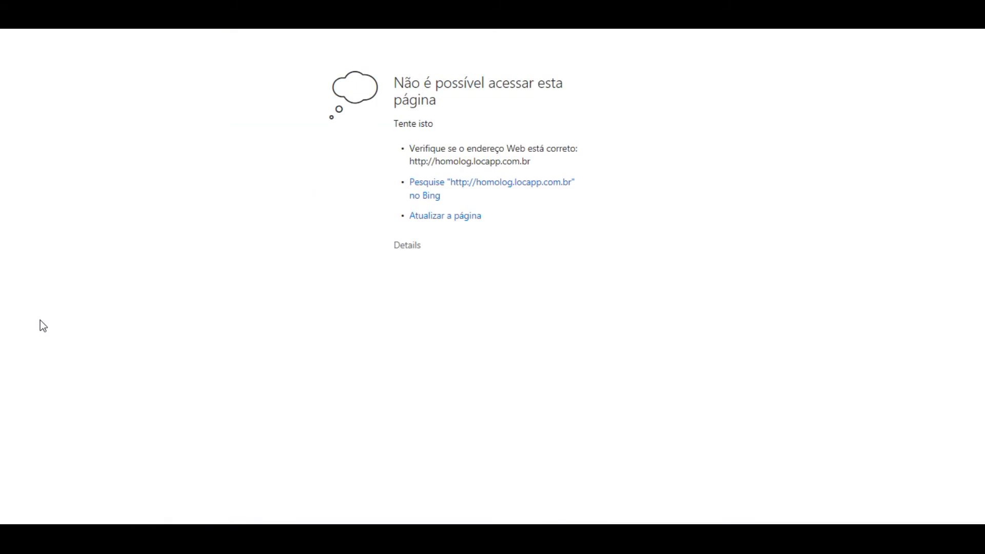
key(ctrl+l)
key(Return)
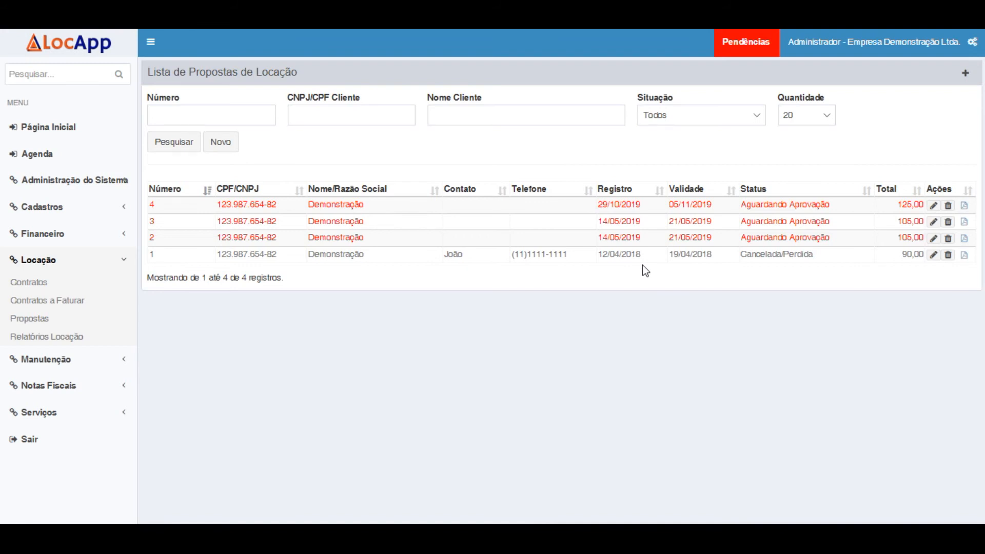
click(934, 208)
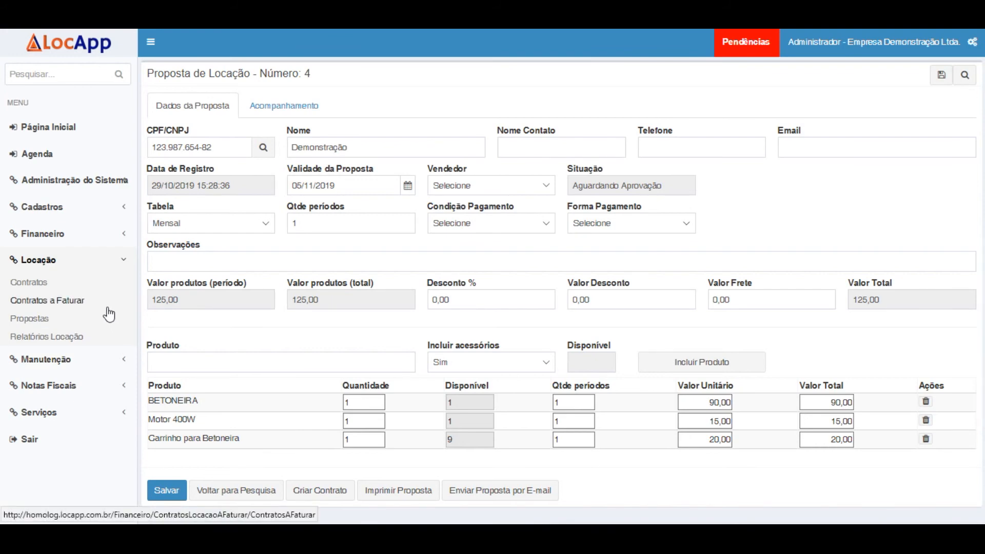
Step: View the list of rental contracts and the Contratos a Faturar list in the Locação module
click(53, 285)
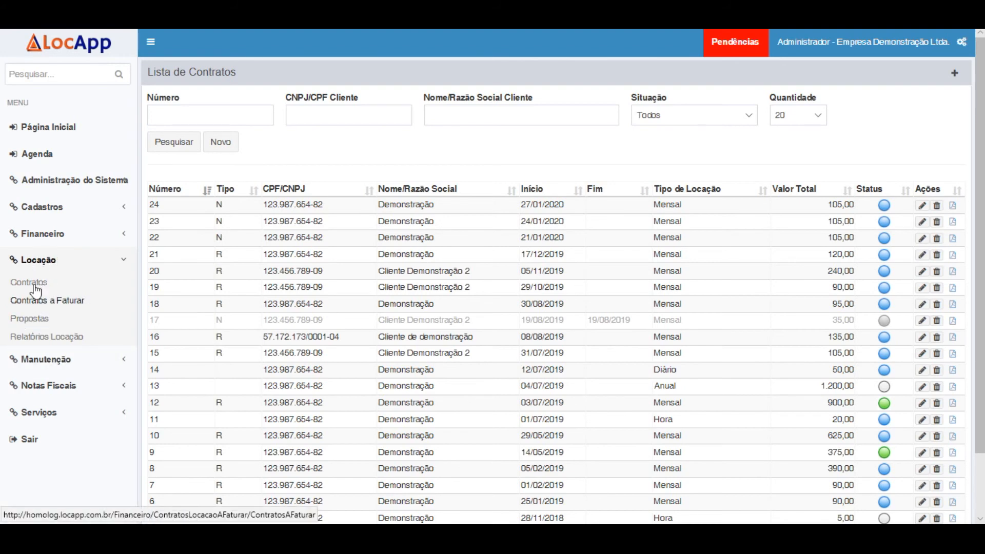
click(39, 302)
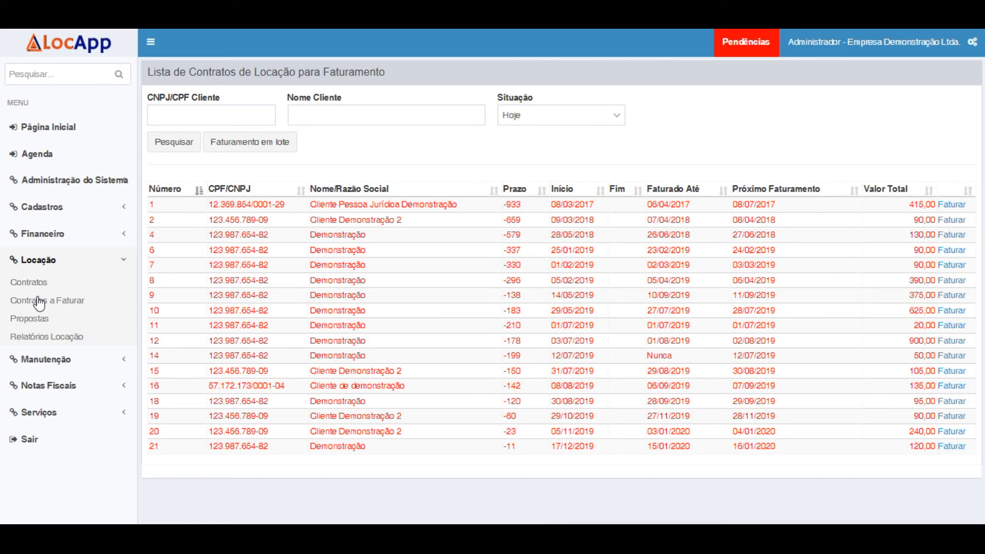
Step: Search the product registration, open BETONEIRA's Estoque and view the Histórico of asset BET008
click(53, 213)
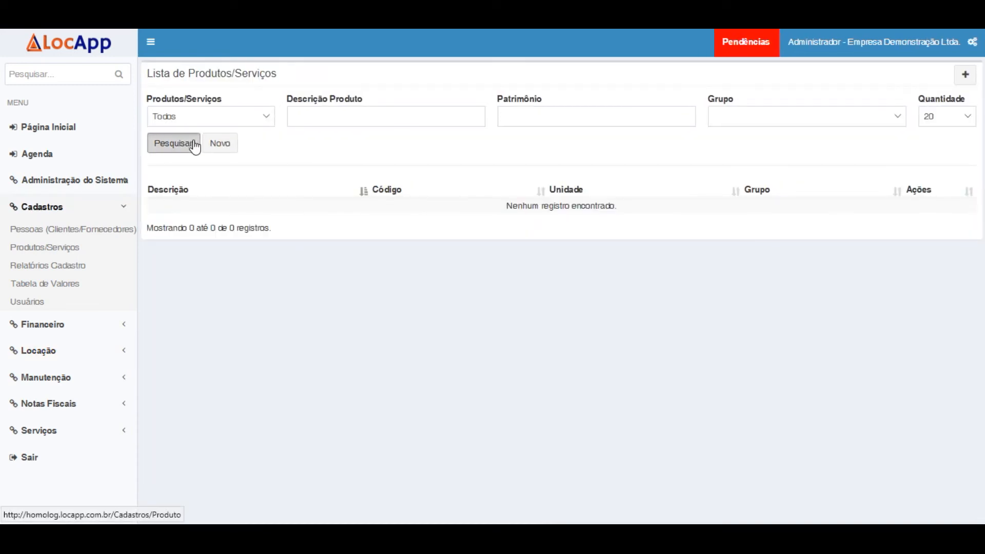
click(193, 142)
click(914, 222)
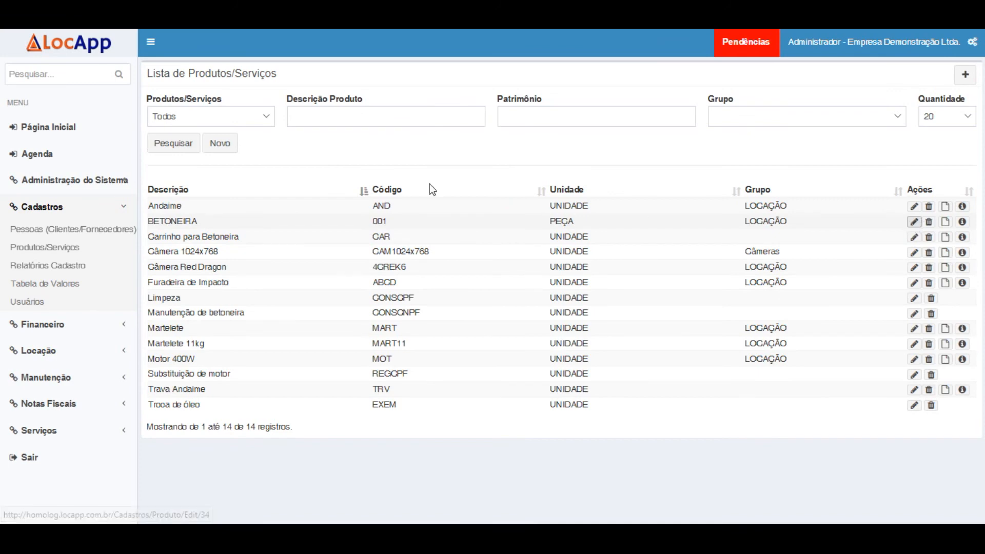
click(287, 112)
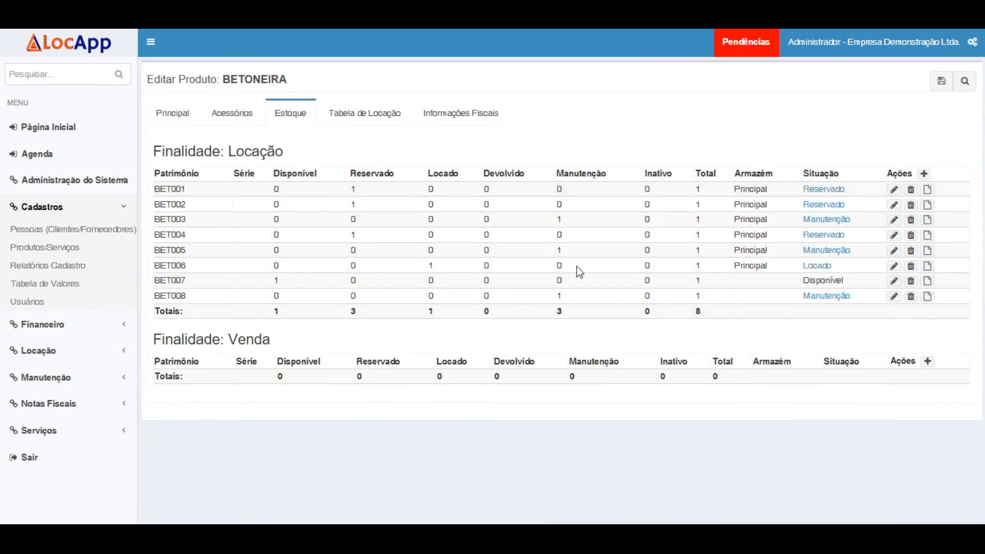
click(927, 297)
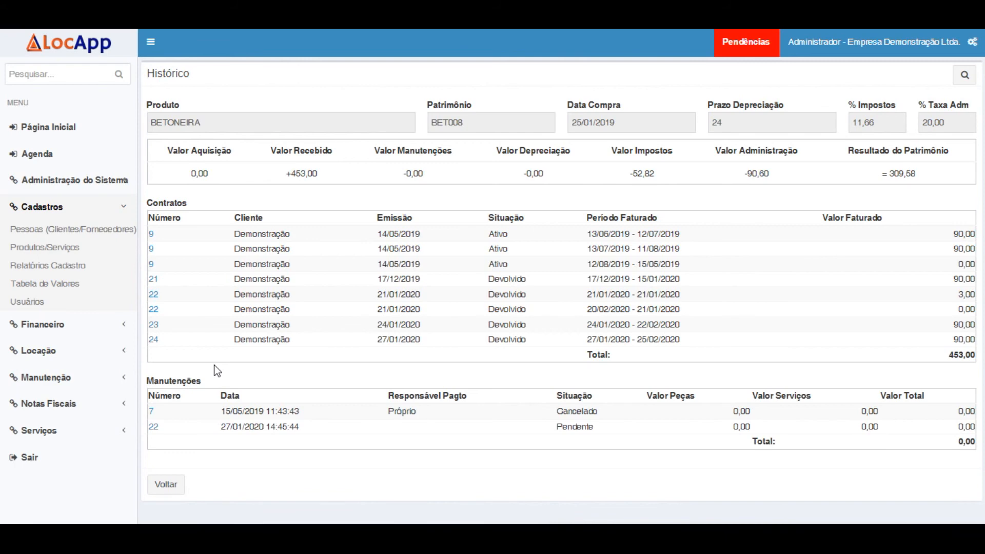
Step: Start a new Contas a Pagar record in the Financeiro module and check its Código de Barras field
click(33, 326)
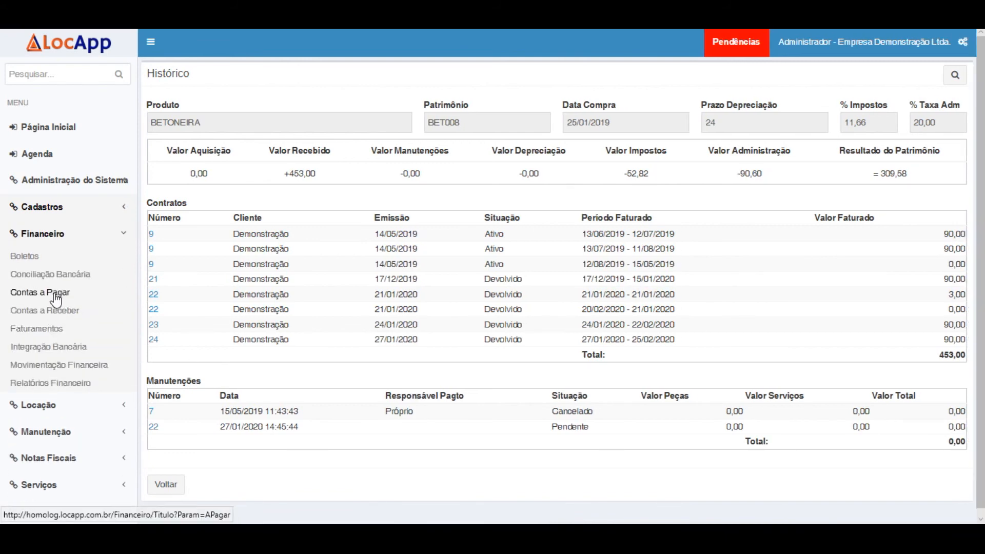
click(57, 293)
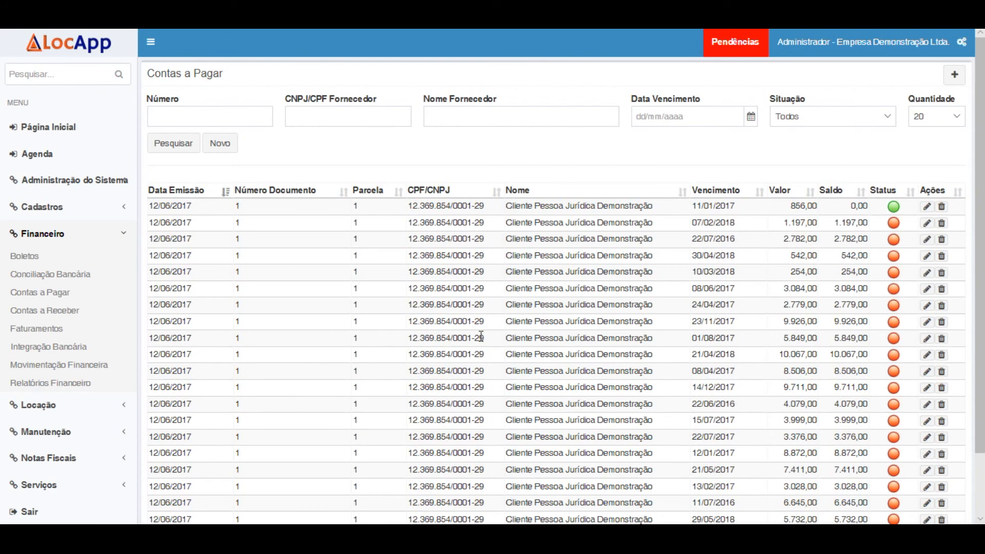
click(215, 147)
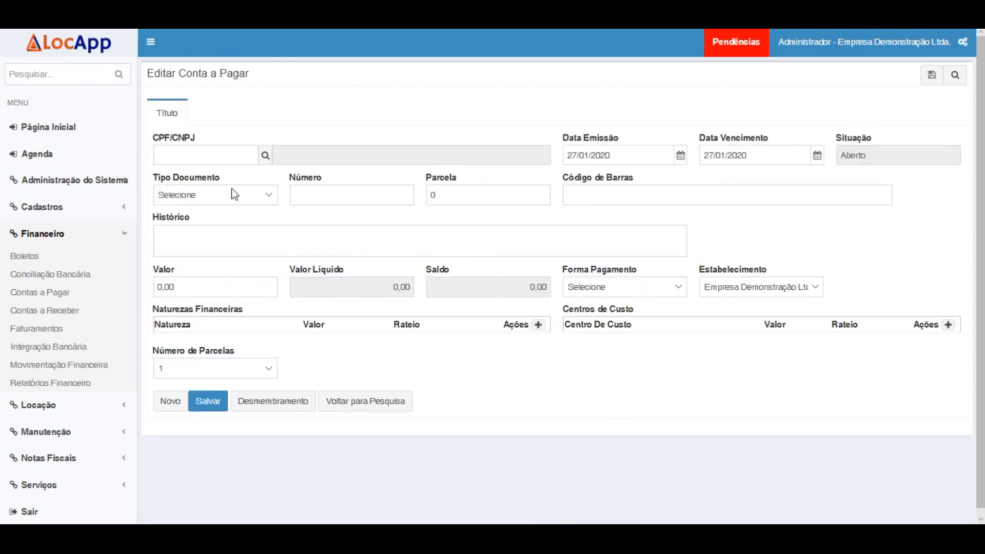
click(571, 193)
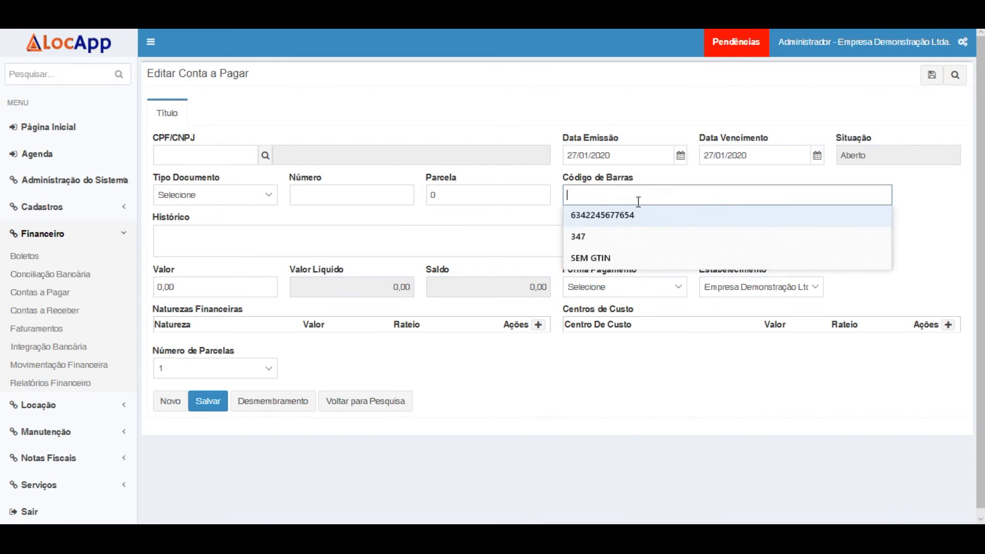
click(604, 185)
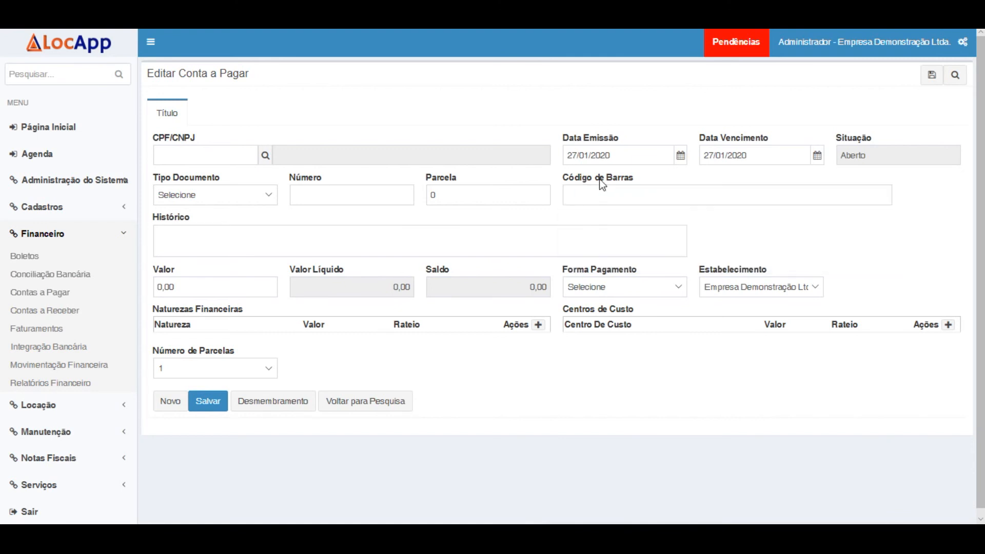
Step: Fill in the payable for Demonstração with 12 installments, Número 100, Histórico Teste and Valor 50
click(230, 377)
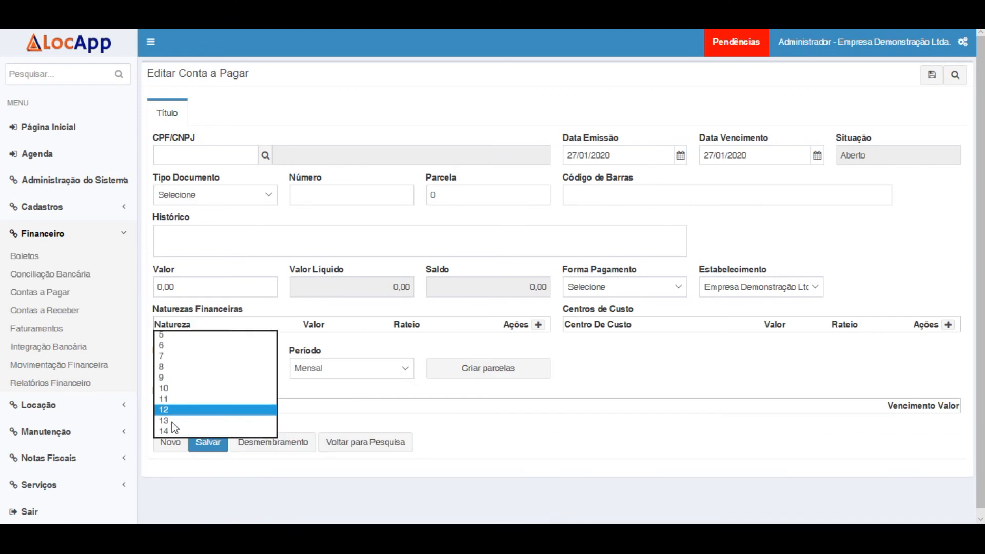
click(170, 422)
click(203, 157)
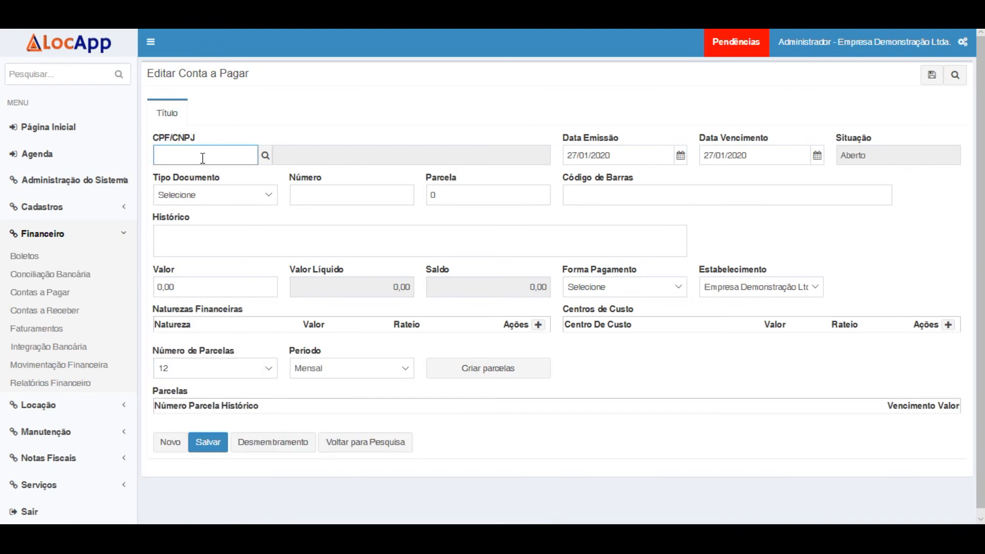
text(123)
click(204, 175)
click(314, 196)
text(100)
click(180, 236)
text(Teste)
key(Tab)
text(50)
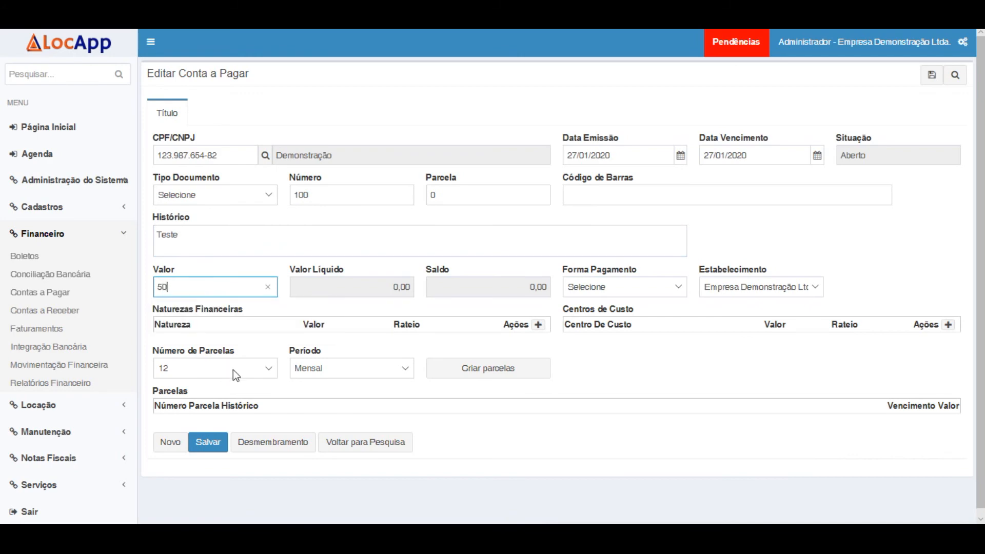
Step: Generate the monthly installments for the payable and review their due dates and values
click(508, 374)
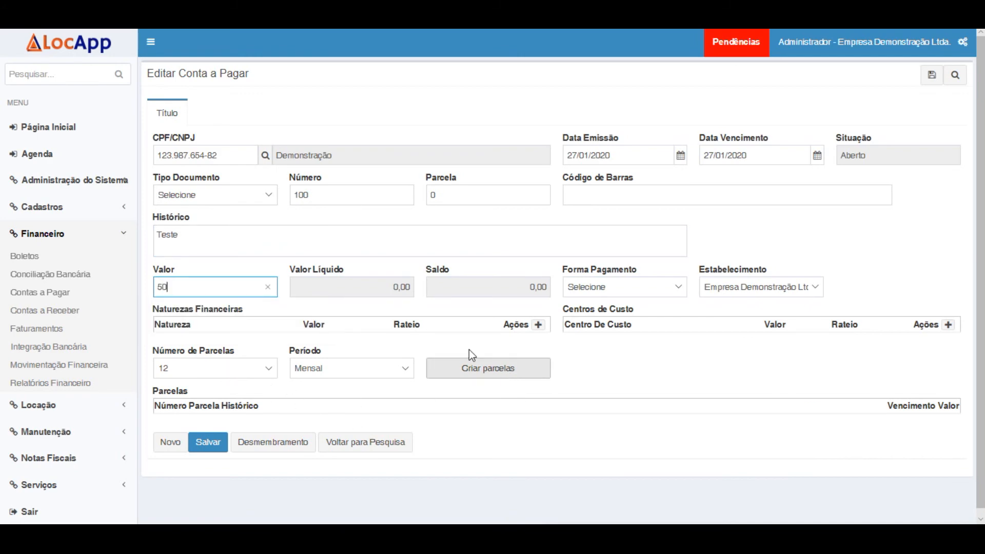
scroll(464, 350, down, 2)
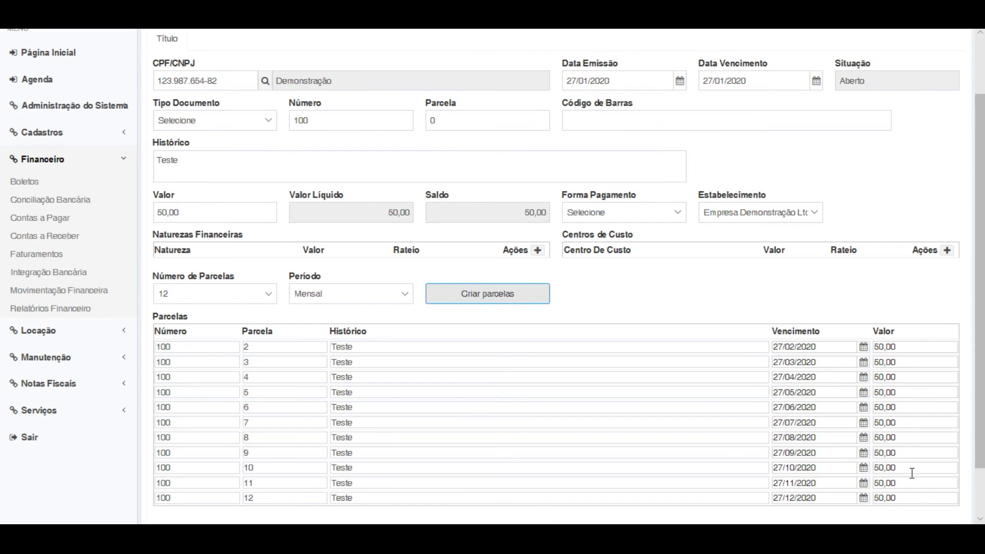
scroll(918, 473, down, 2)
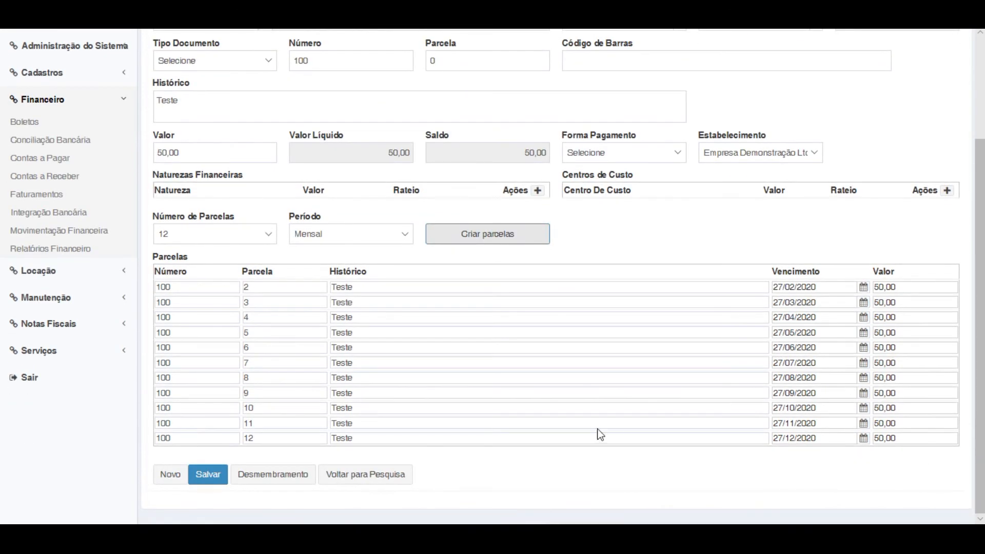
scroll(600, 435, up, 5)
scroll(600, 435, down, 5)
Step: Open the payable's Desmembramento window with its interest, fine, discount and tax fields
click(257, 483)
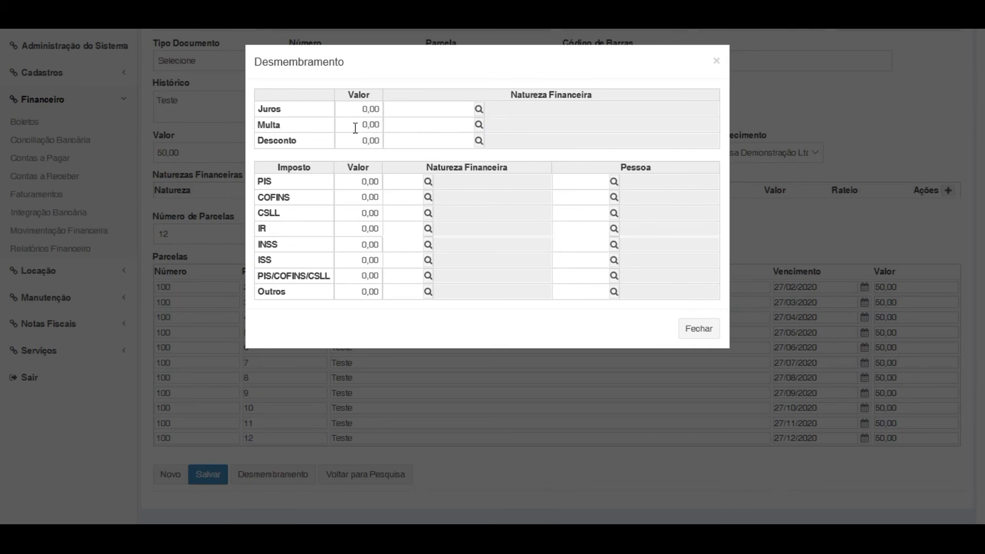
Step: Close the Desmembramento window, look over the payable's data and return to the Contas a Pagar list
click(690, 328)
scroll(507, 199, up, 3)
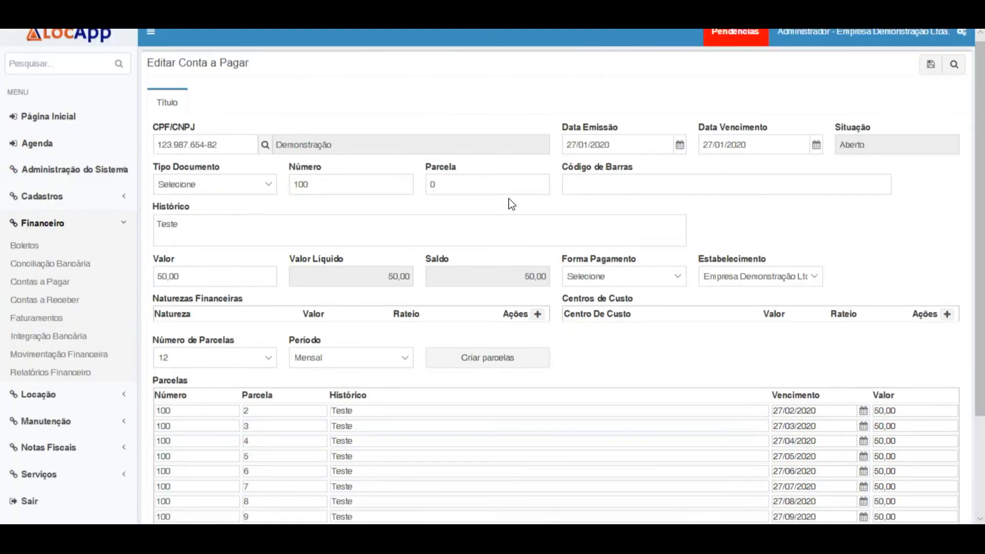
scroll(512, 204, up, 1)
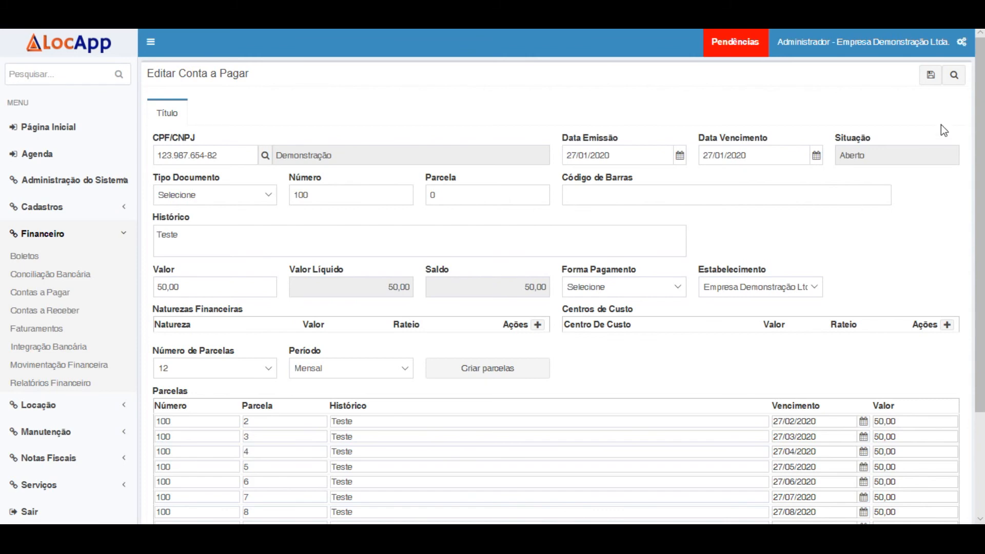
click(954, 75)
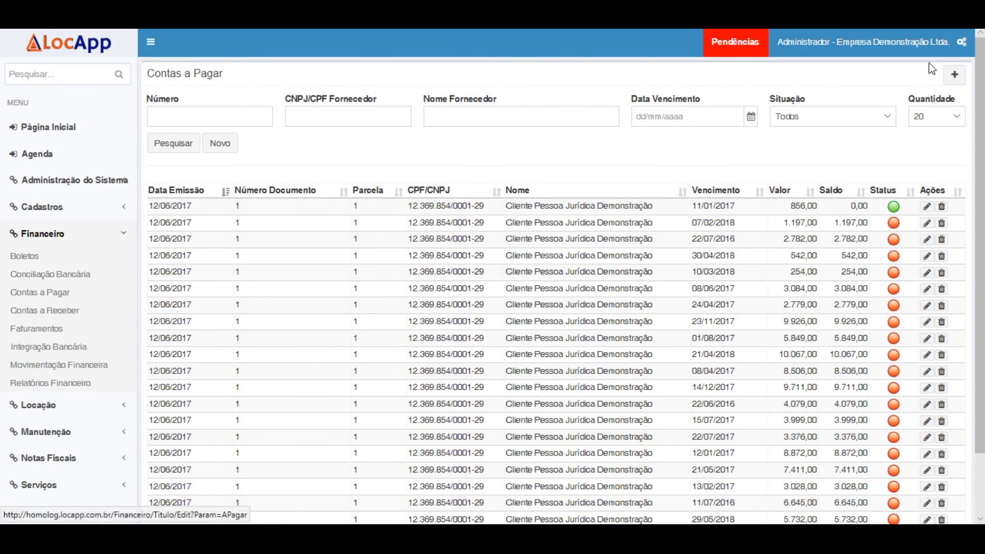
Step: Search Movimentação Financeira for the movements of the Fluxo de Caixa (Futuro) account
click(40, 367)
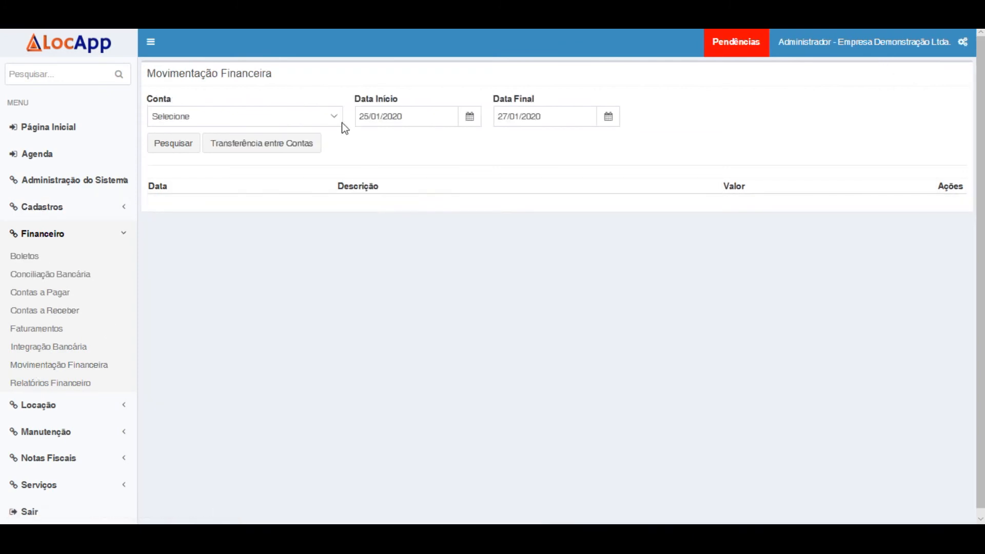
click(315, 114)
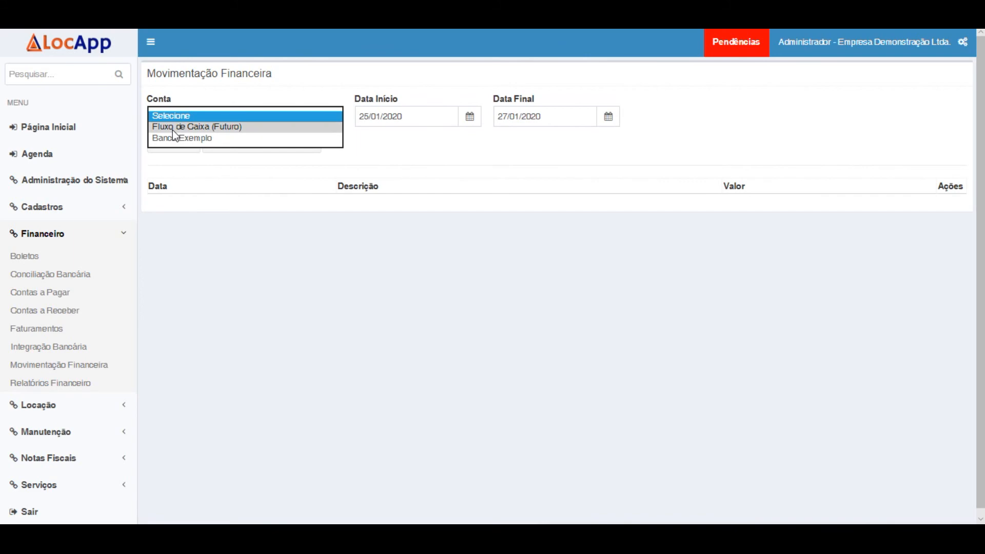
click(173, 127)
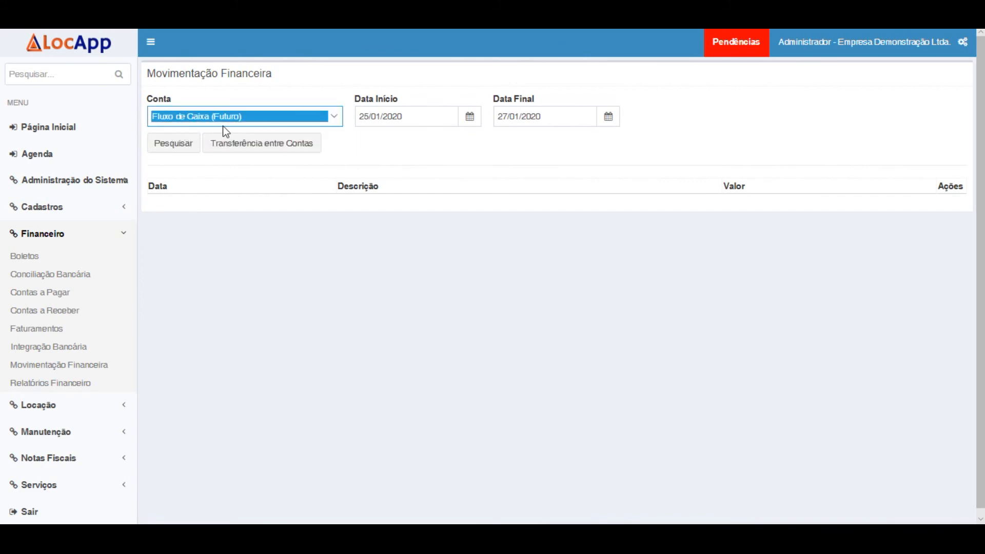
click(163, 143)
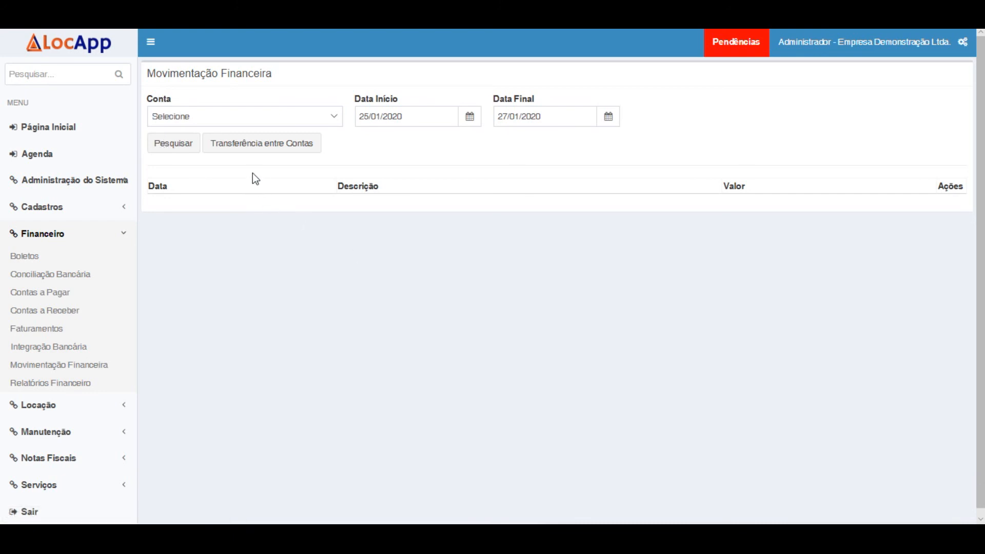
Step: Select Fluxo de Caixa (Futuro) as the account again and browse the Data Início calendar back to Agosto 2019
click(187, 120)
click(175, 122)
click(470, 117)
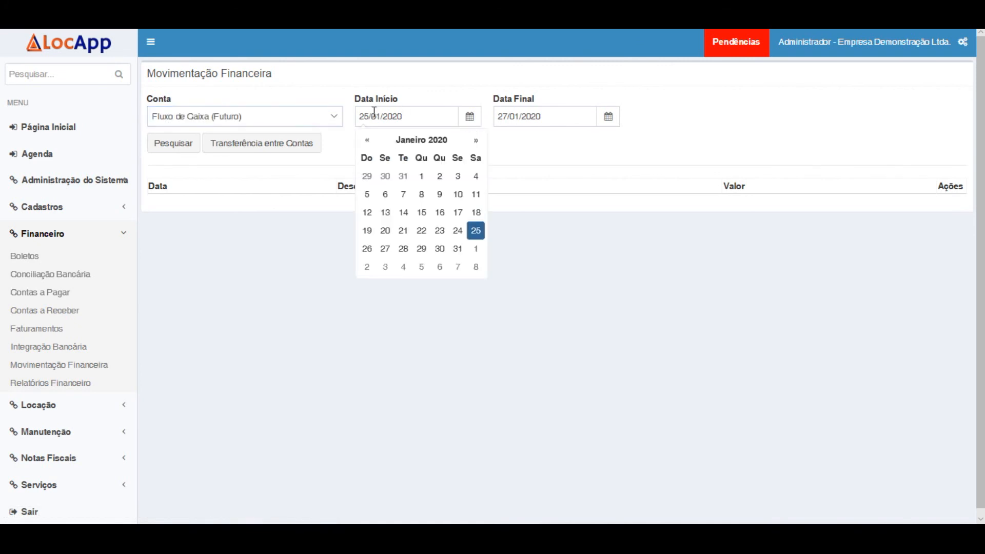
click(366, 141)
click(367, 141)
click(367, 141)
click(366, 141)
click(366, 141)
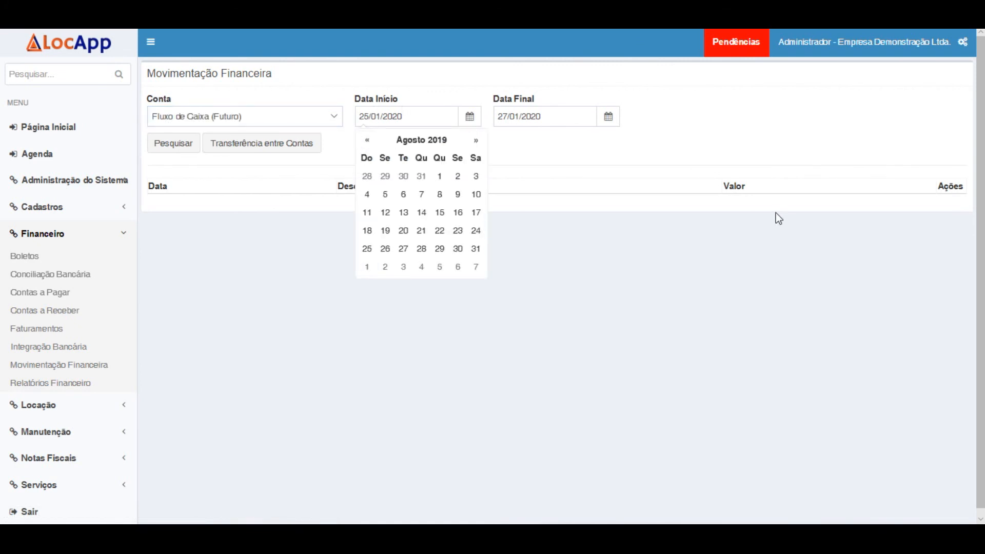
click(536, 125)
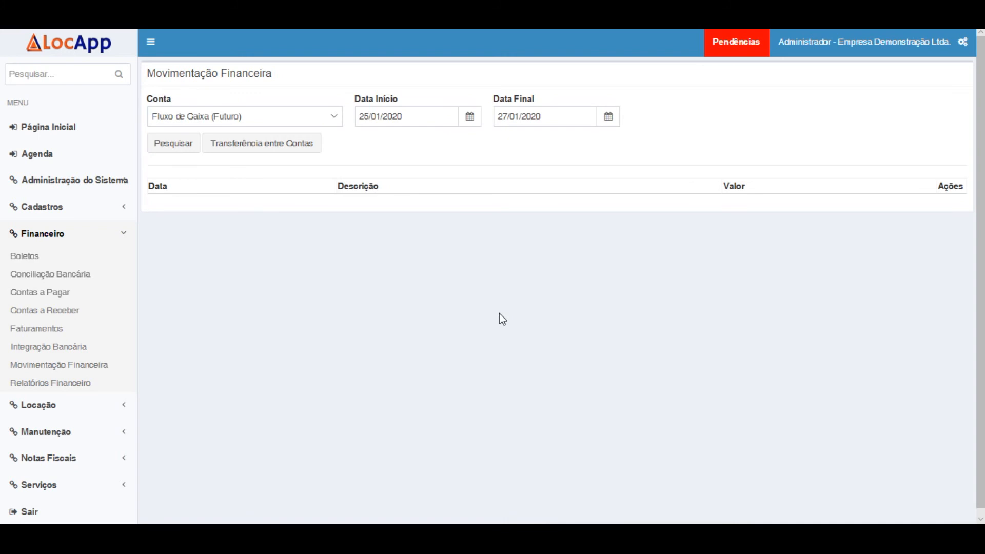
click(180, 118)
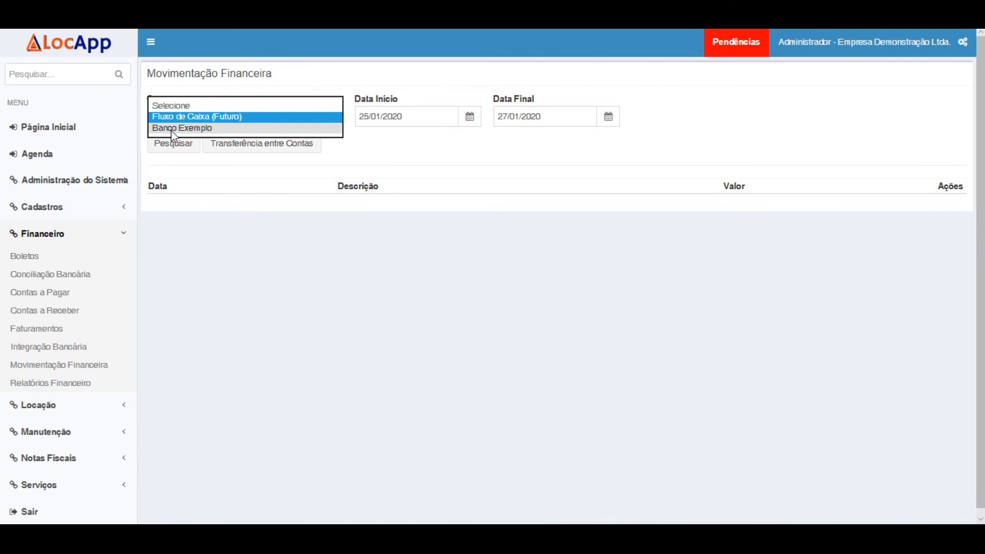
click(208, 217)
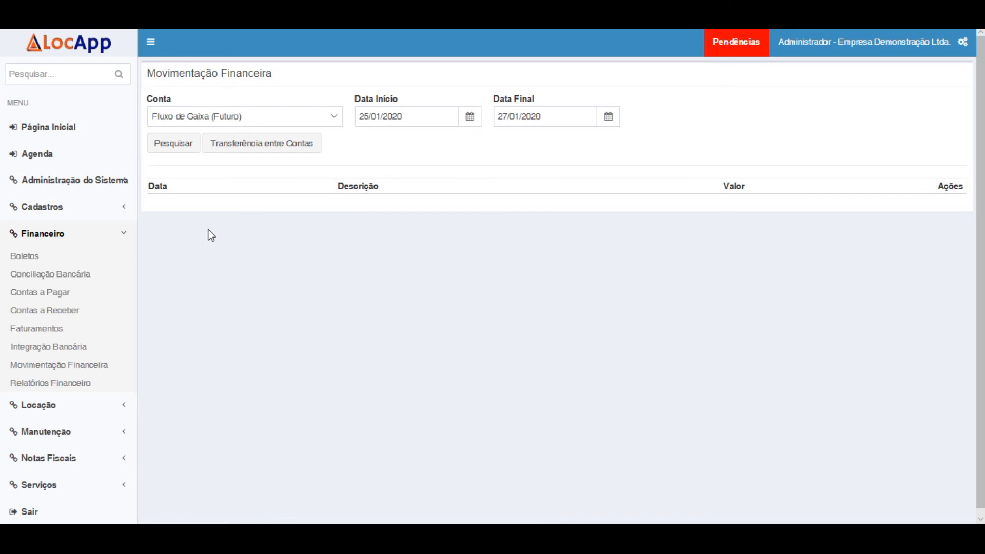
Step: Open the Contas a Pagar record due 30/04/2018 and start a new movement for it
click(44, 291)
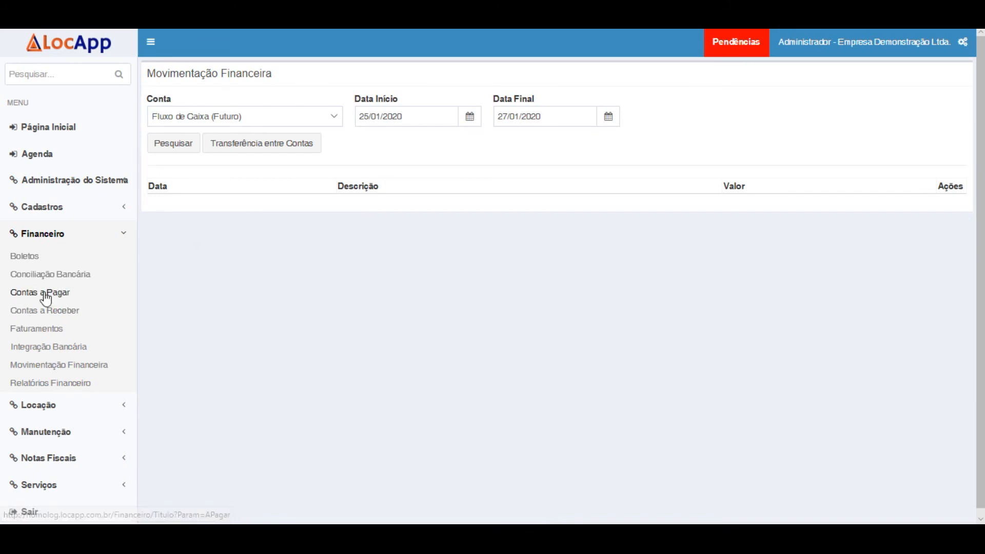
click(926, 256)
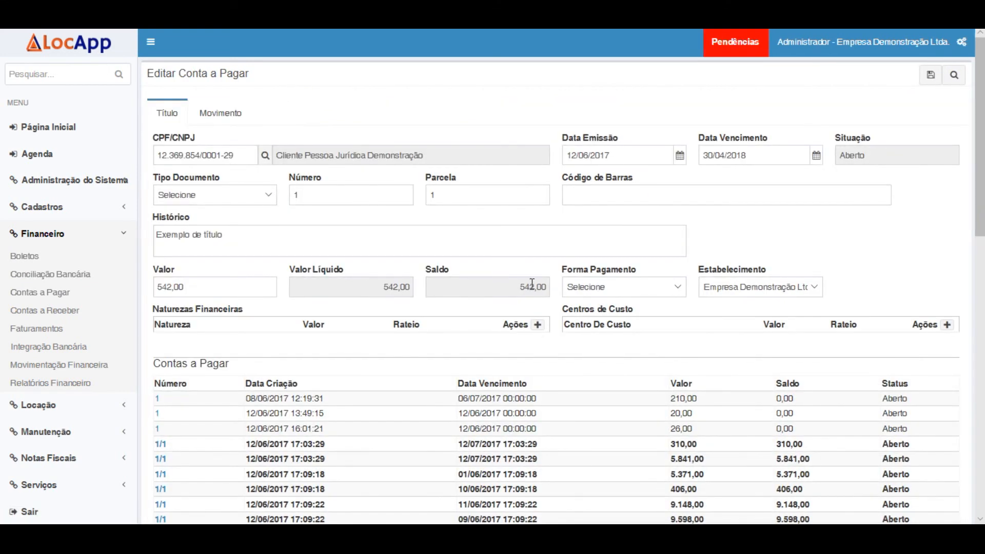
click(207, 112)
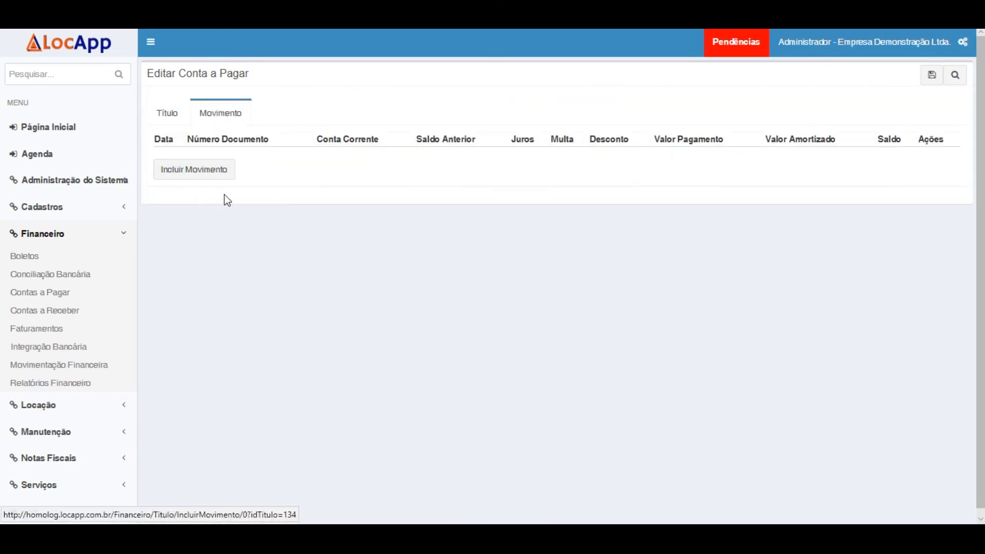
click(215, 177)
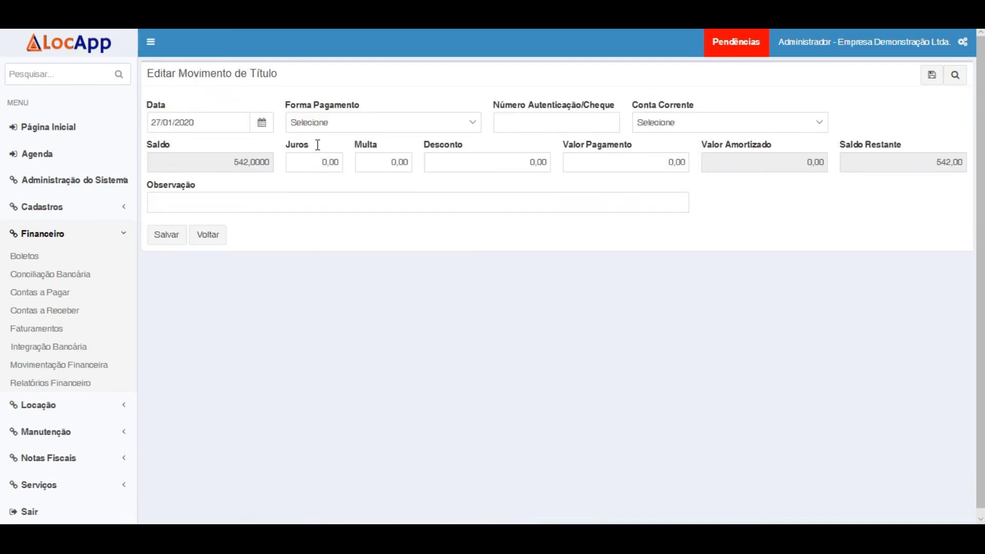
Step: Set the movement's Forma Pagamento to Depósito, Número Autenticação/Cheque to 123456 and Conta Corrente to Banco Exemplo
click(346, 126)
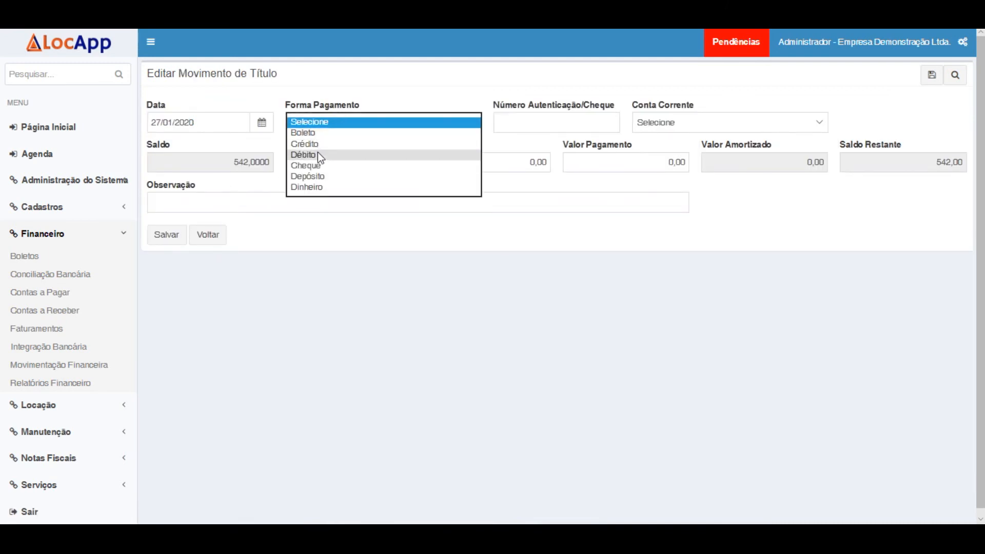
click(316, 154)
click(313, 130)
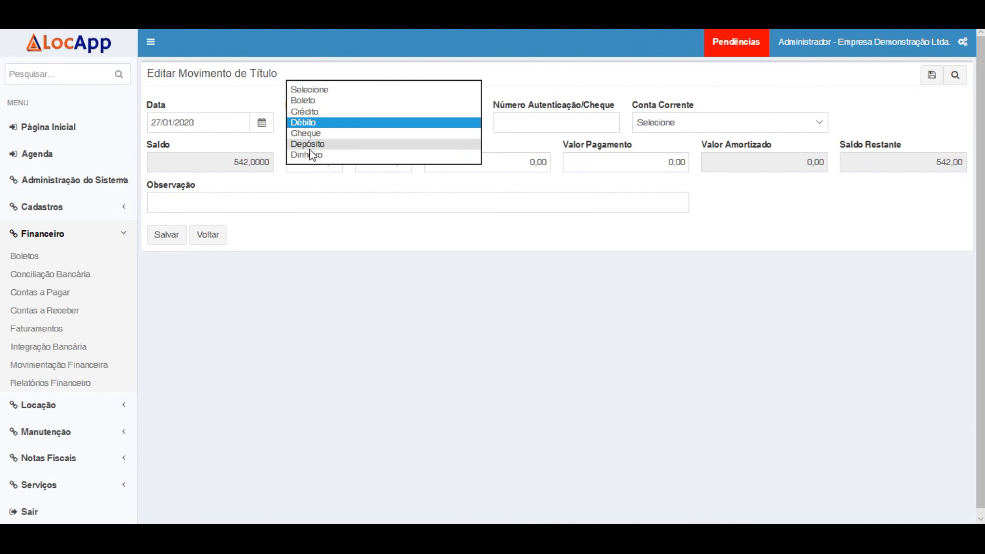
click(335, 146)
click(519, 128)
text(123456)
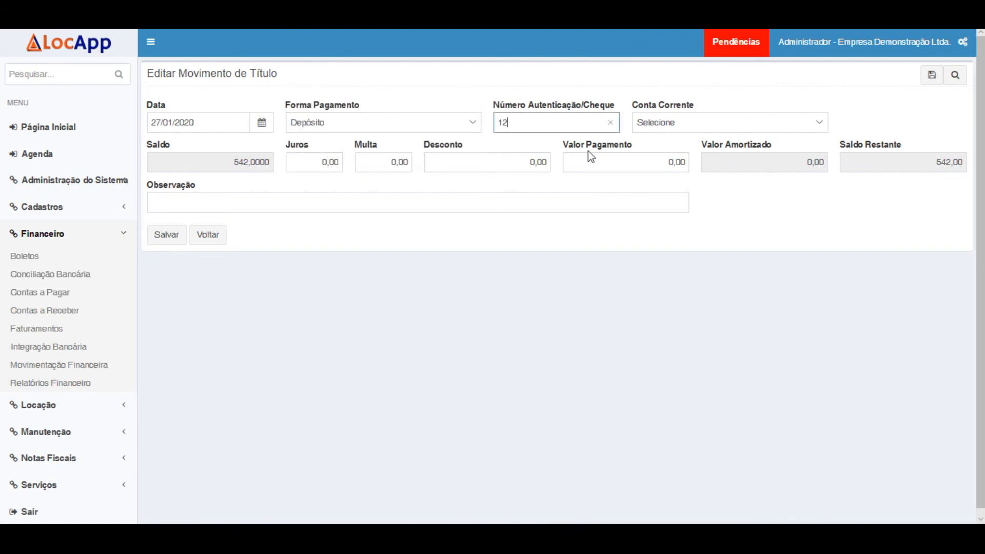
click(706, 124)
click(664, 134)
Step: Set the movement's Valor Pagamento to 542,00 and save the payment
click(647, 161)
text(56)
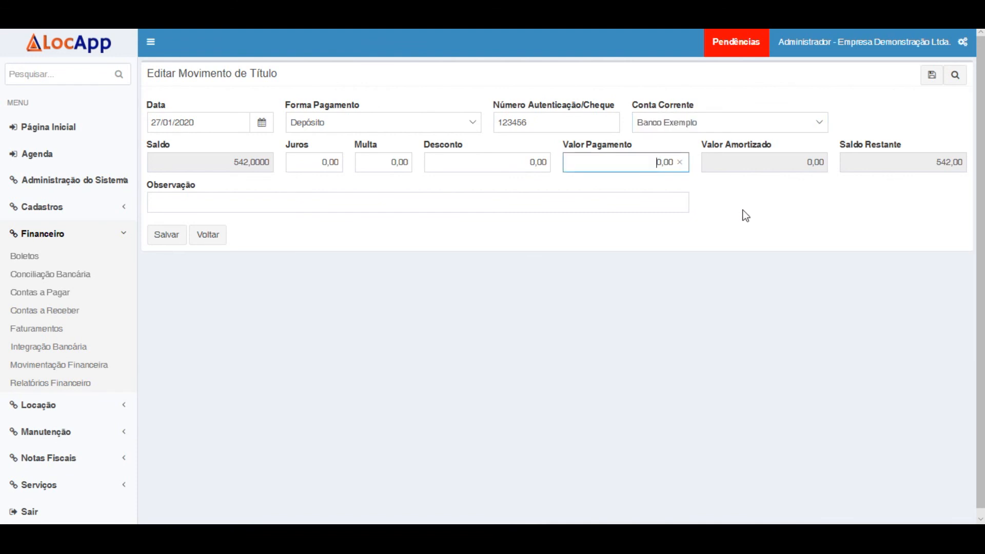
text(42)
click(168, 245)
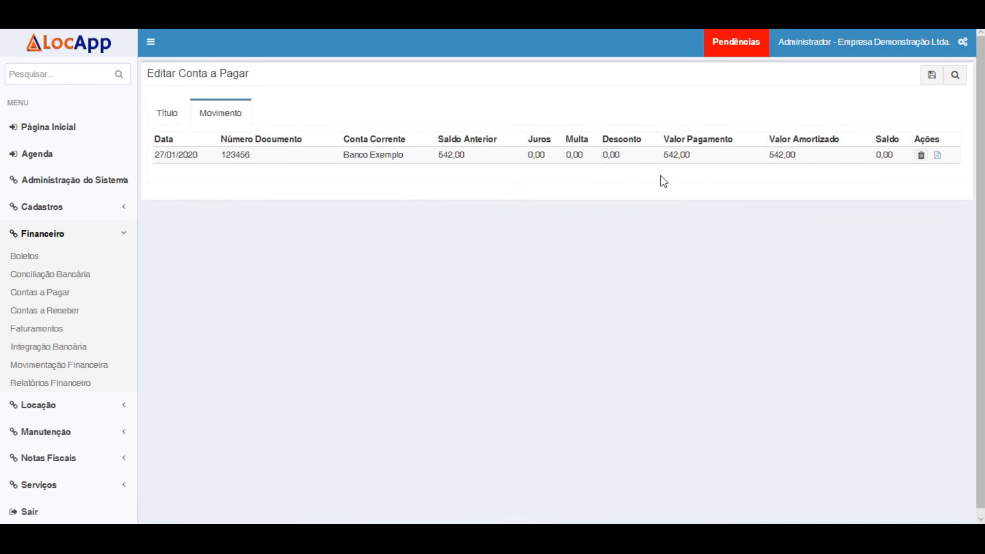
Step: Review the payable's Título and Movimento data, and check its value, balance and status in the Contas a Pagar list
click(165, 114)
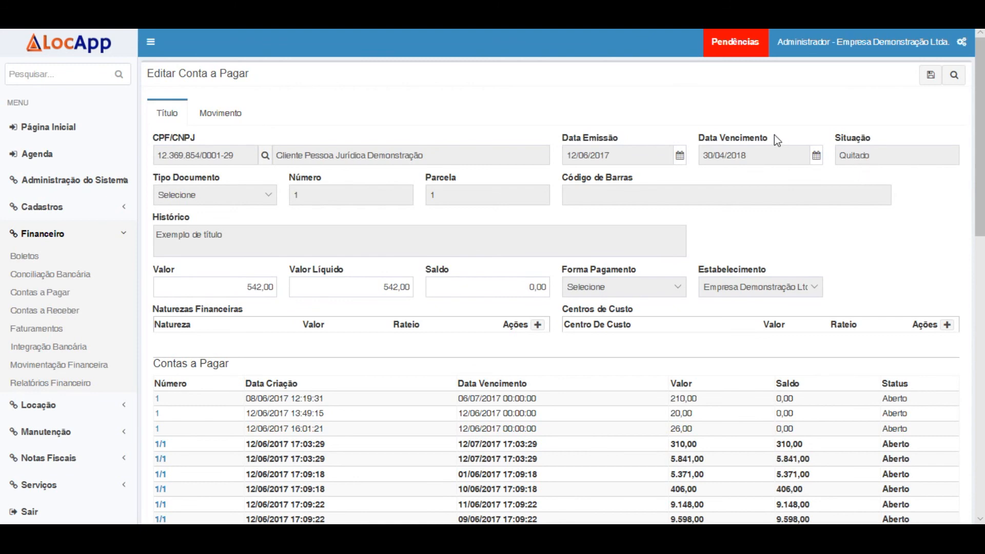
click(232, 110)
click(955, 75)
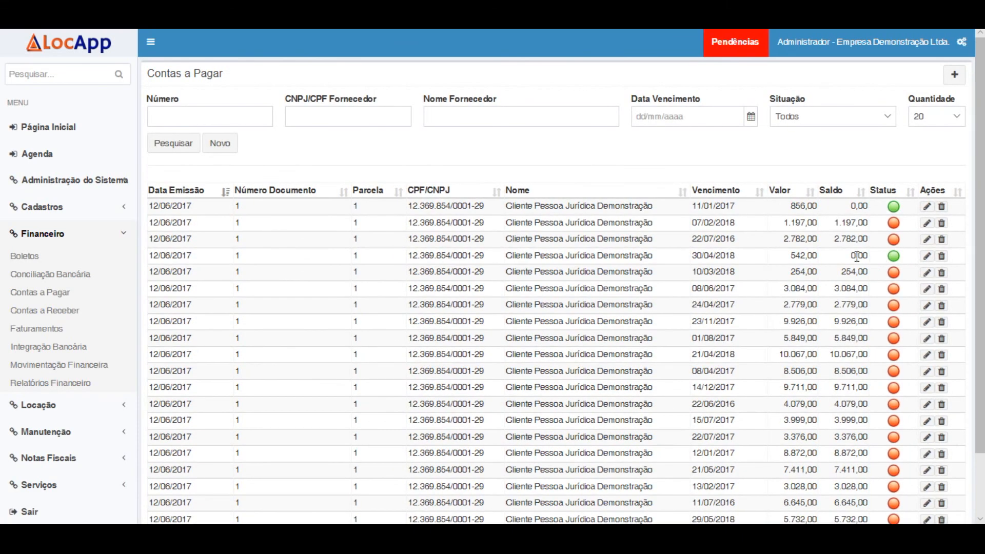
drag(785, 258, 884, 259)
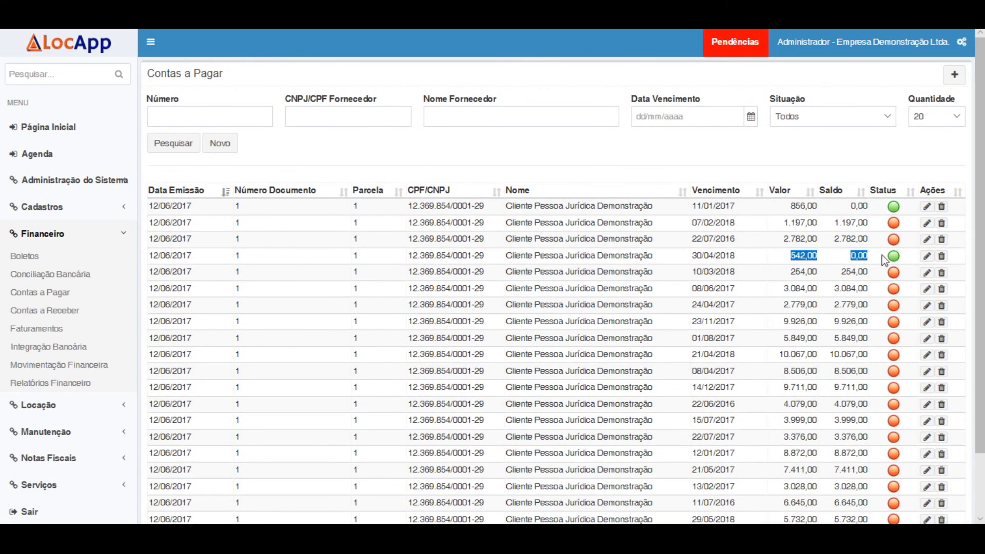
click(910, 260)
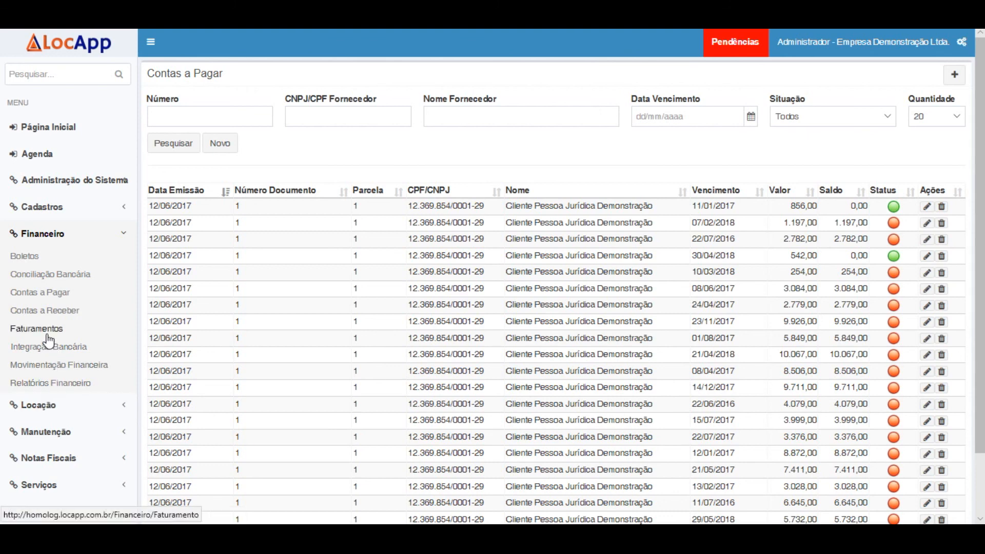
Step: List the Faturamentos with Quantidade set to 100 and look through the records
click(75, 332)
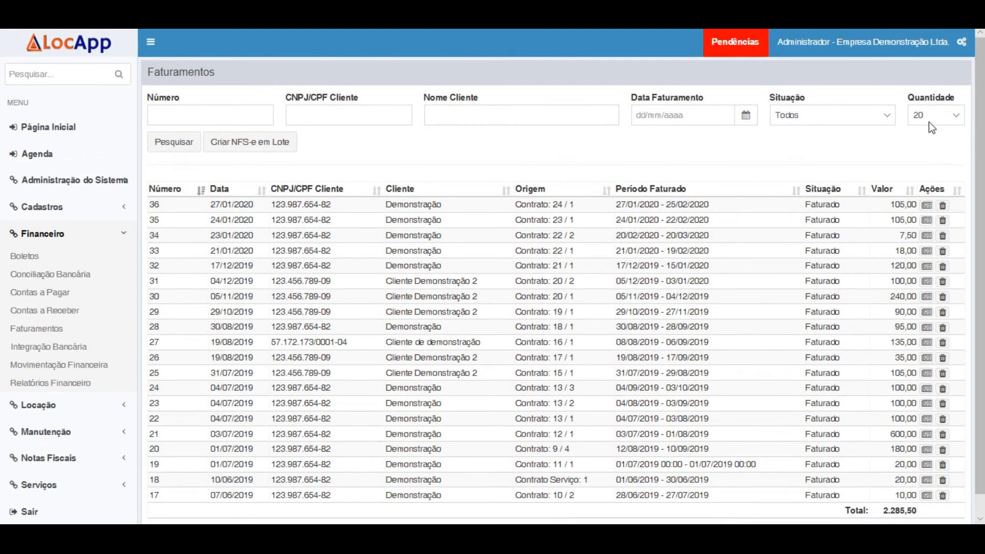
click(930, 123)
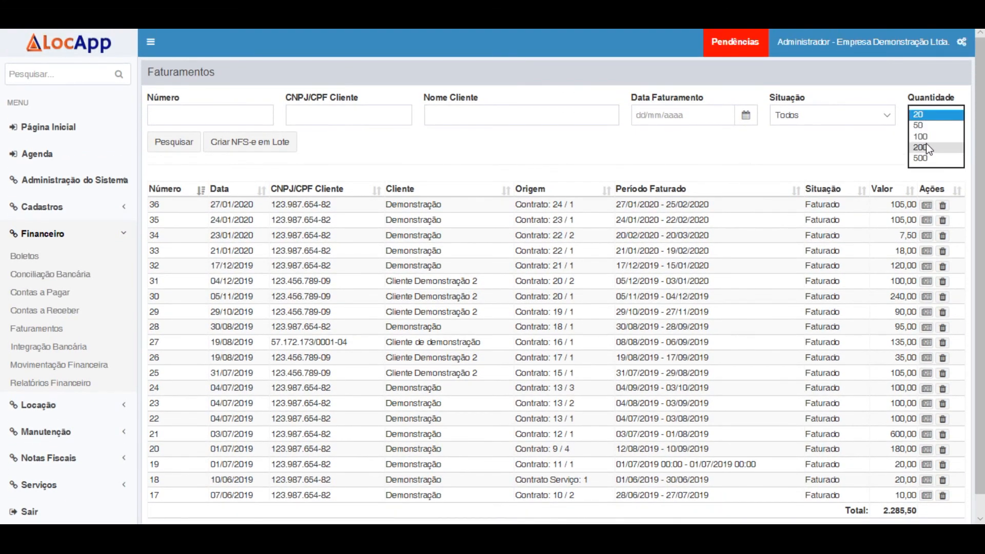
click(924, 137)
click(186, 144)
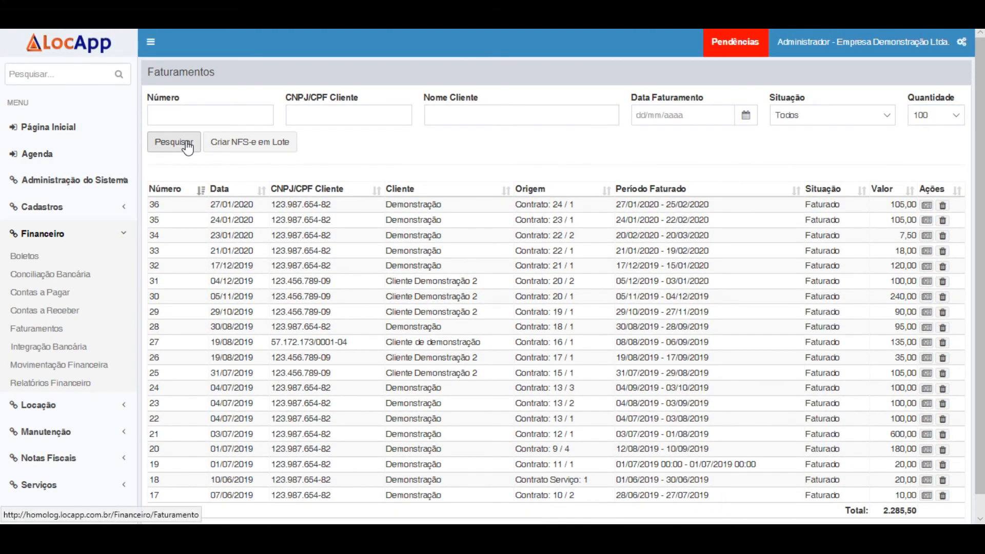
scroll(536, 353, down, 1)
scroll(536, 353, down, 5)
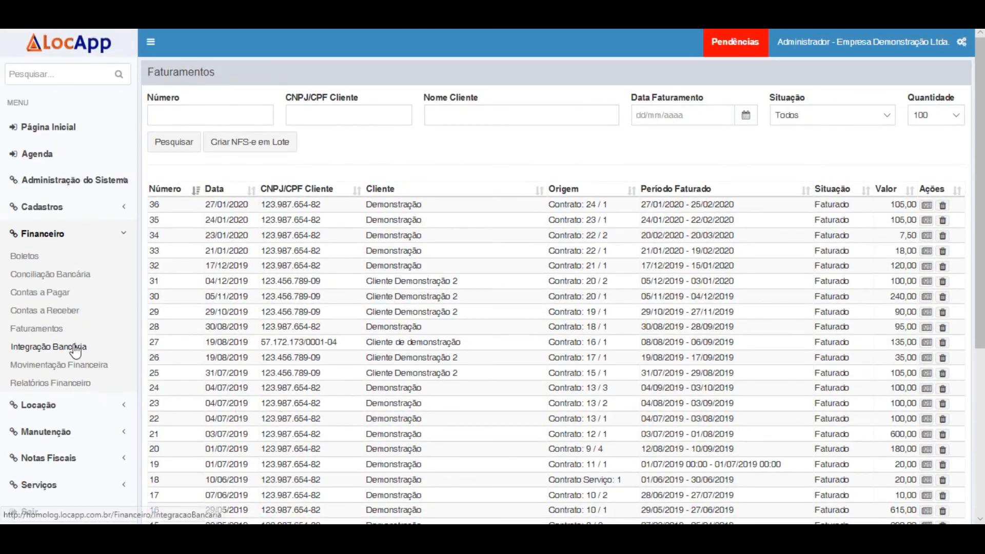
Step: Open the Cobrança section of rental contract 24 and start a new billing for it
click(41, 406)
click(37, 282)
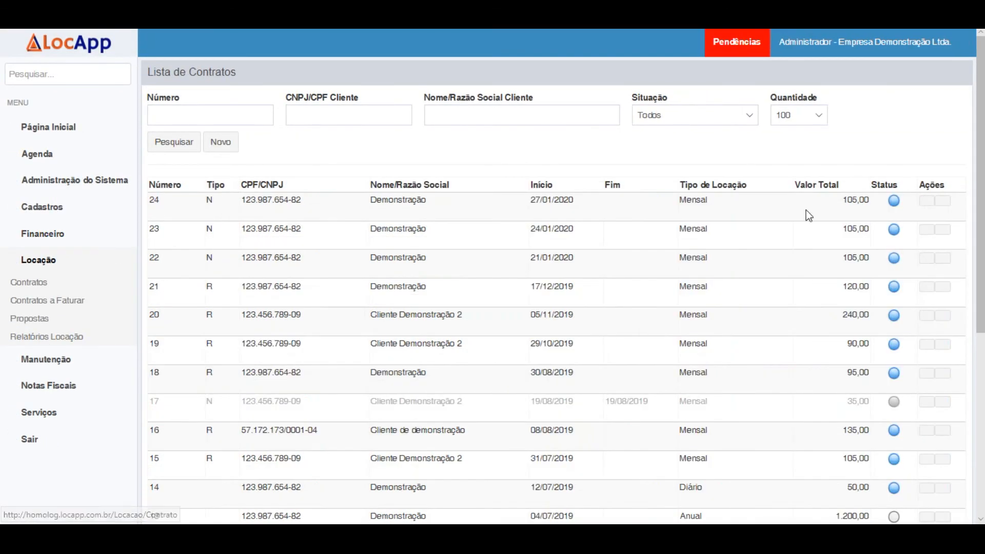
click(921, 206)
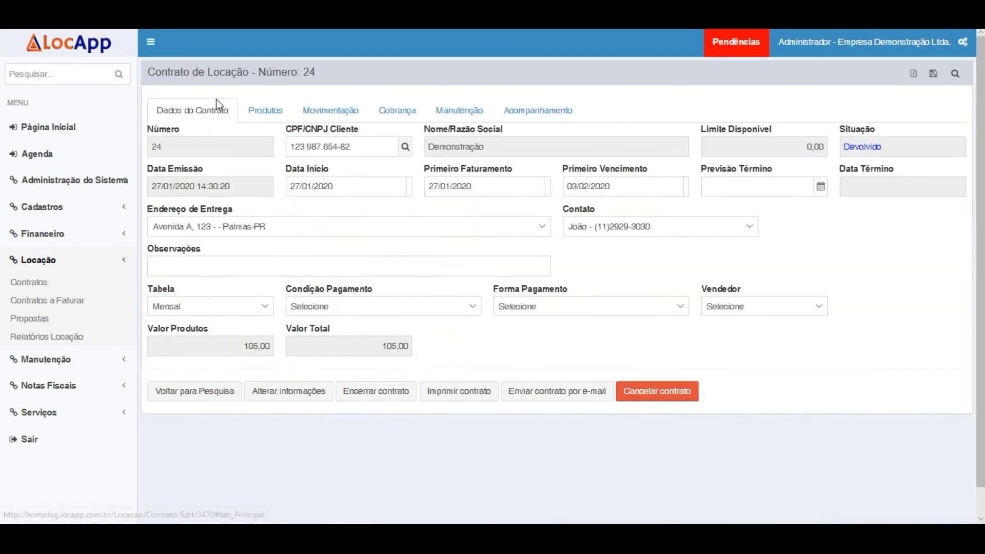
click(389, 110)
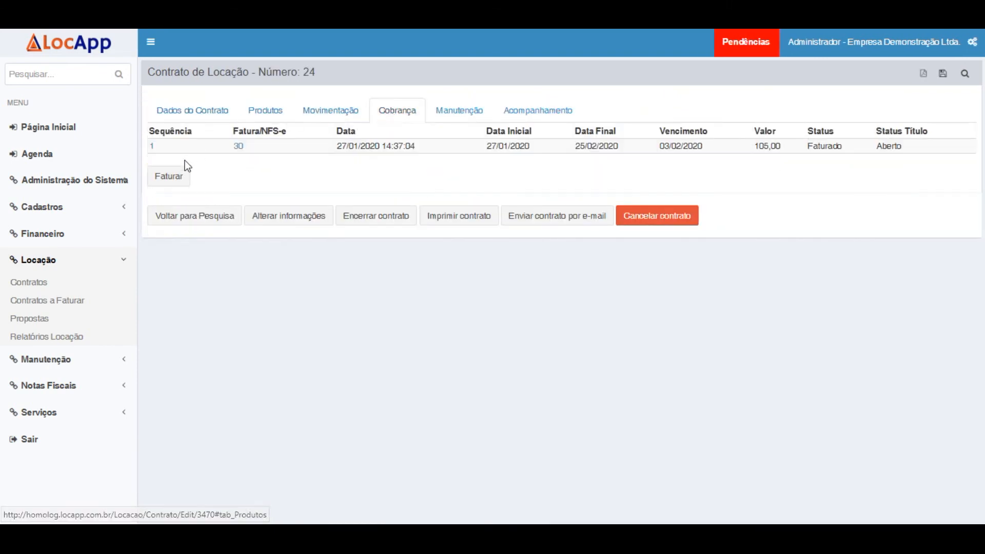
click(165, 177)
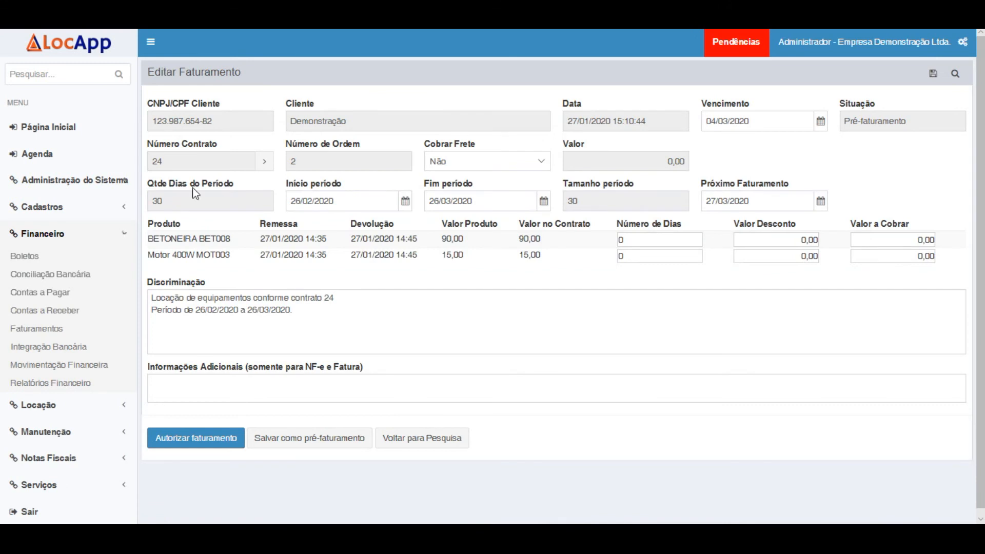